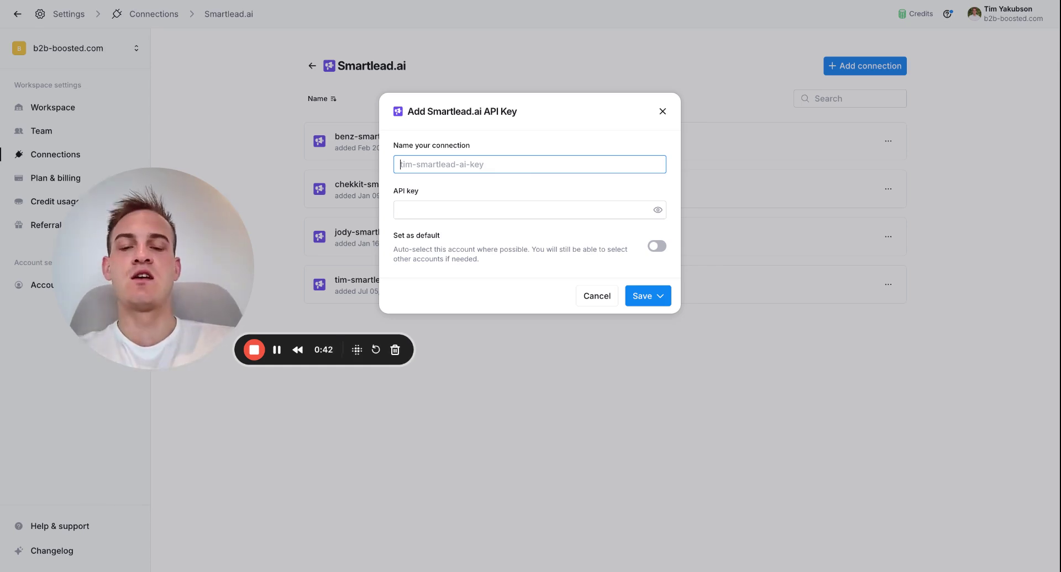
Enter a name for the new Smartlead.ai connection and look up the API key in the Smartlead profile settings
text(Tim 2025 test)
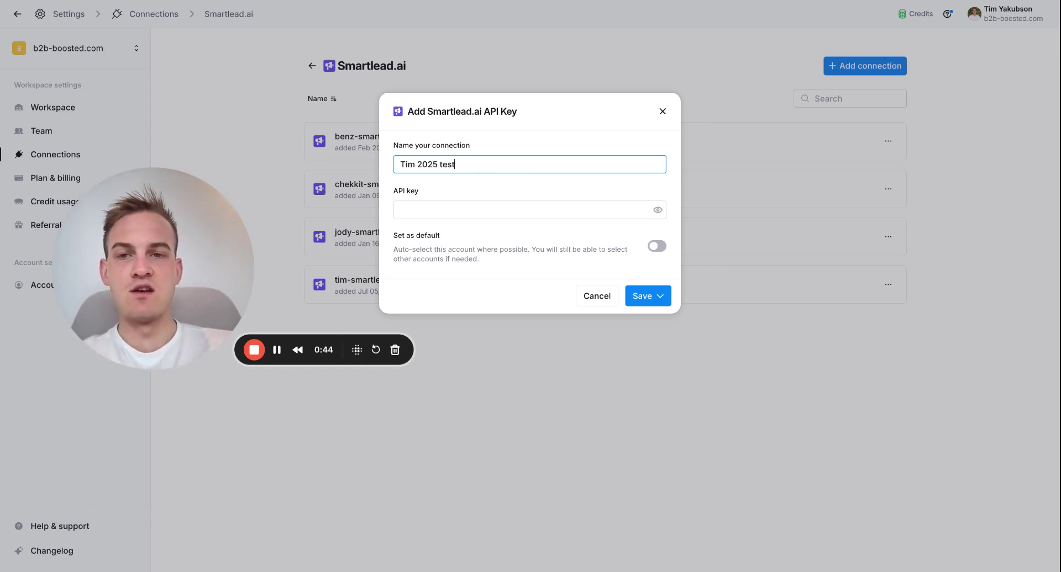
key(ctrl+Tab)
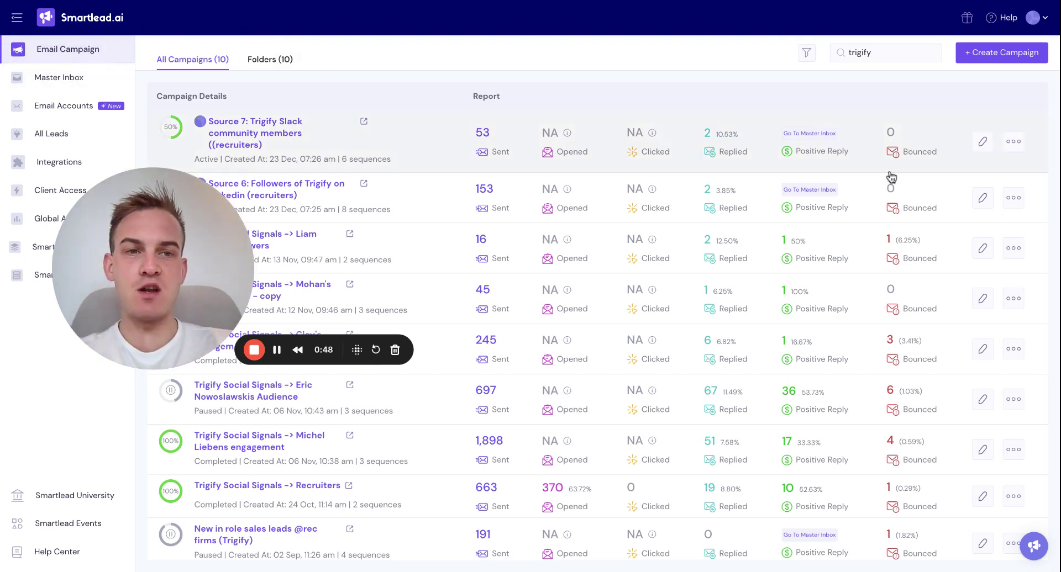
click(1037, 19)
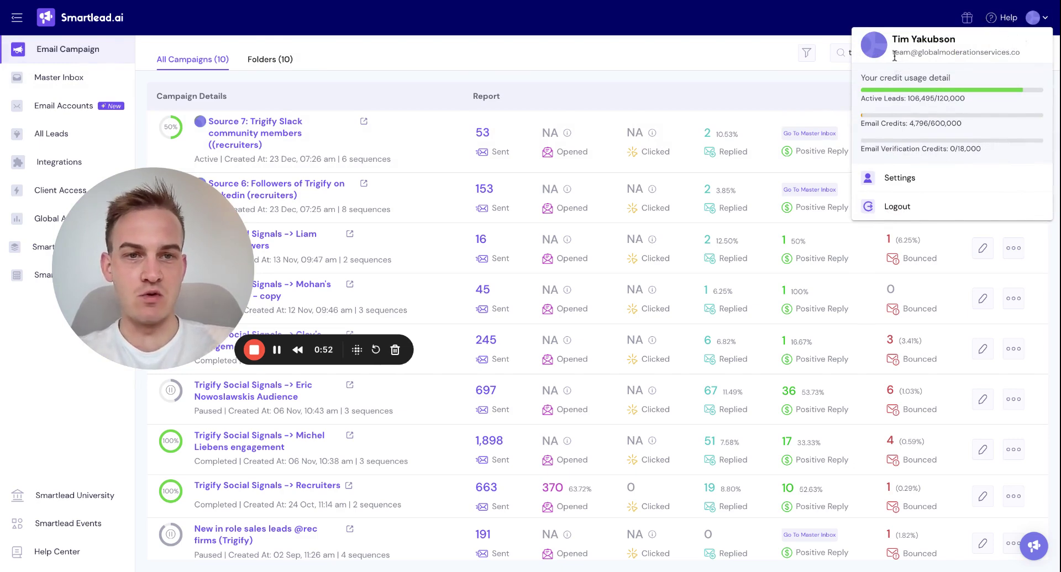
drag(891, 52, 982, 41)
click(1034, 18)
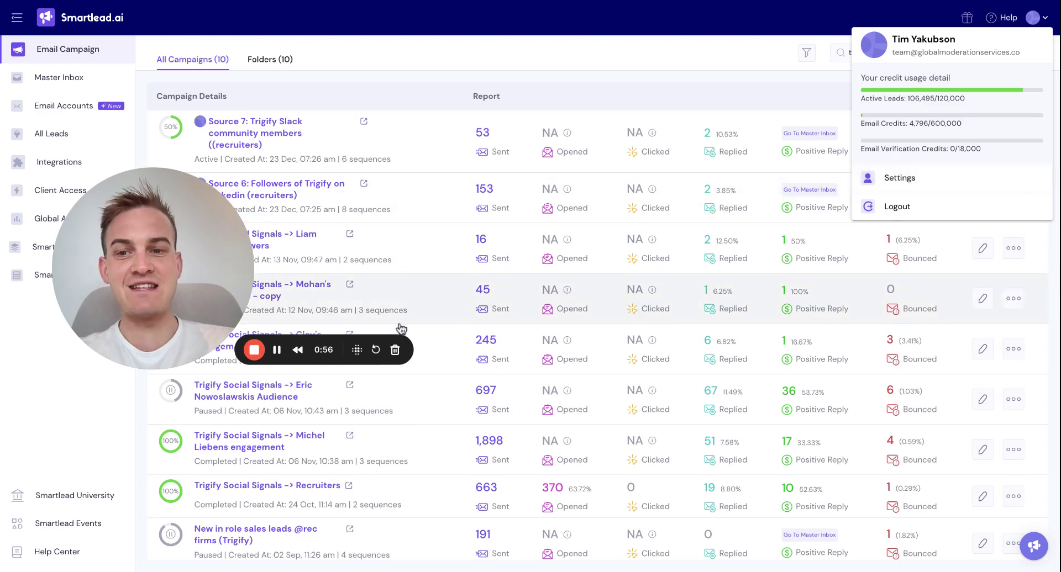
click(277, 350)
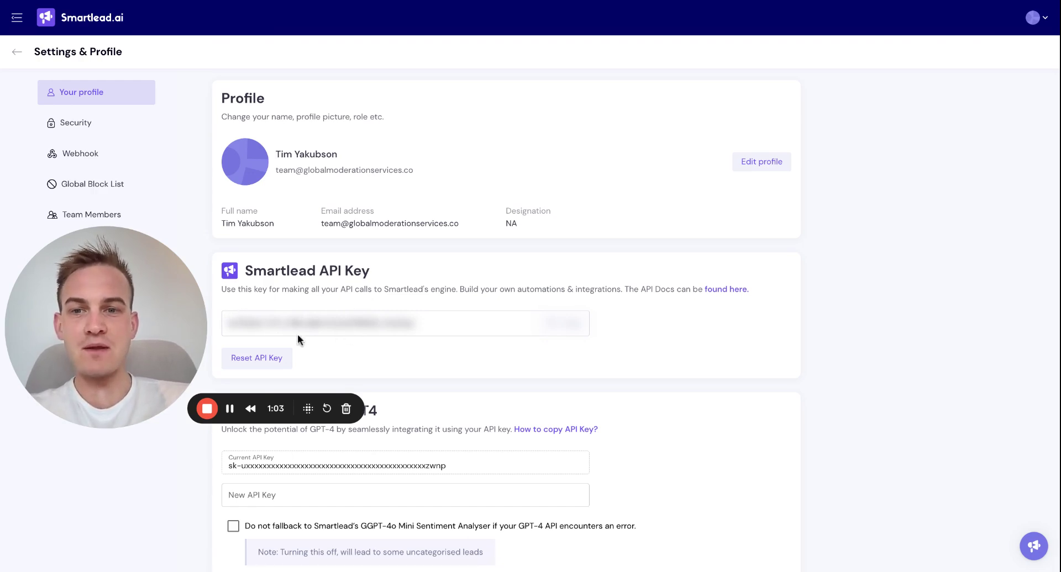
click(574, 3)
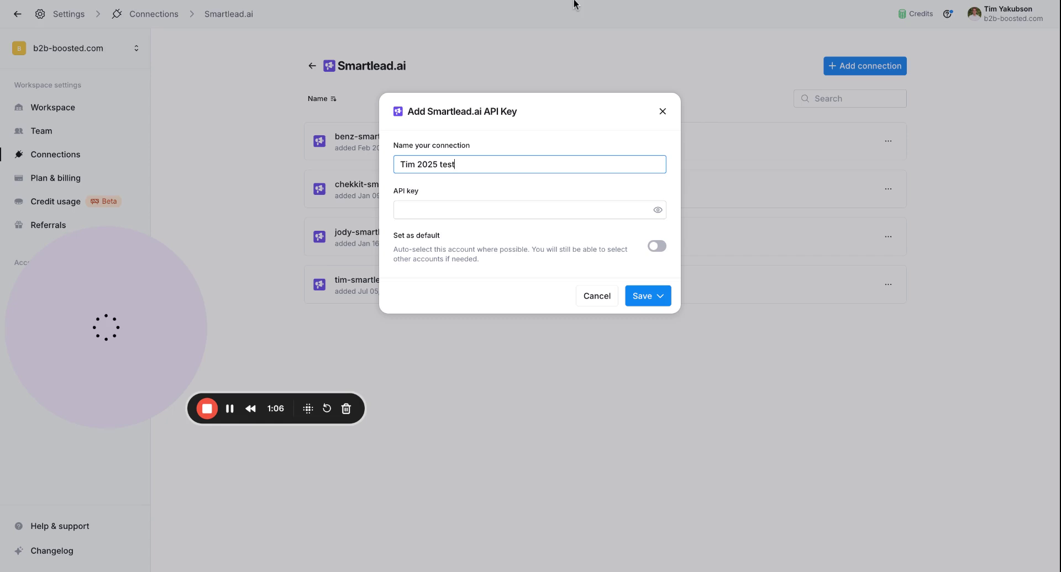
Paste the API key into the new connection, set it as default, view the save options and cancel the form
click(491, 217)
key(ctrl+v)
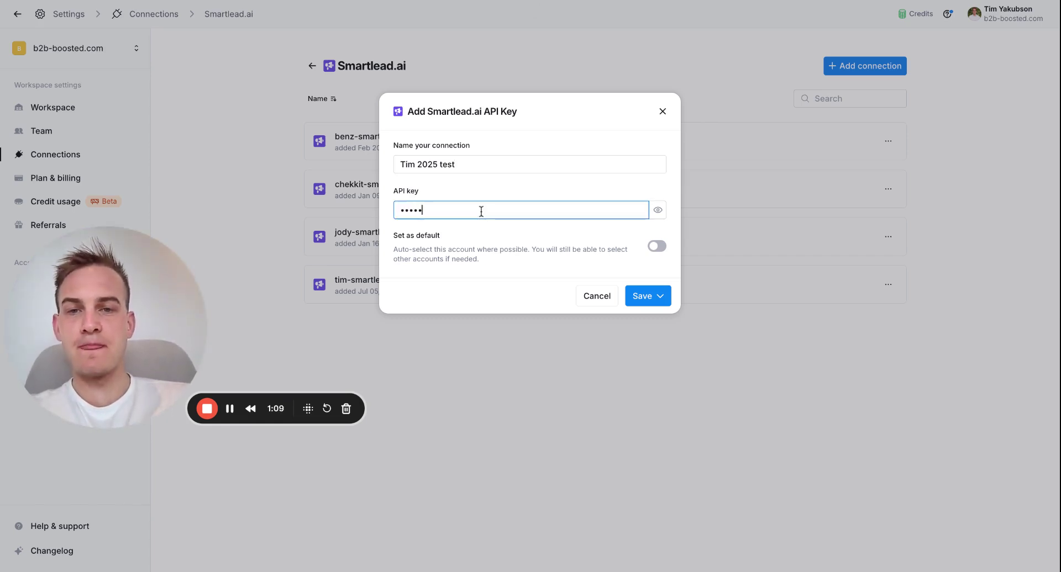
click(657, 248)
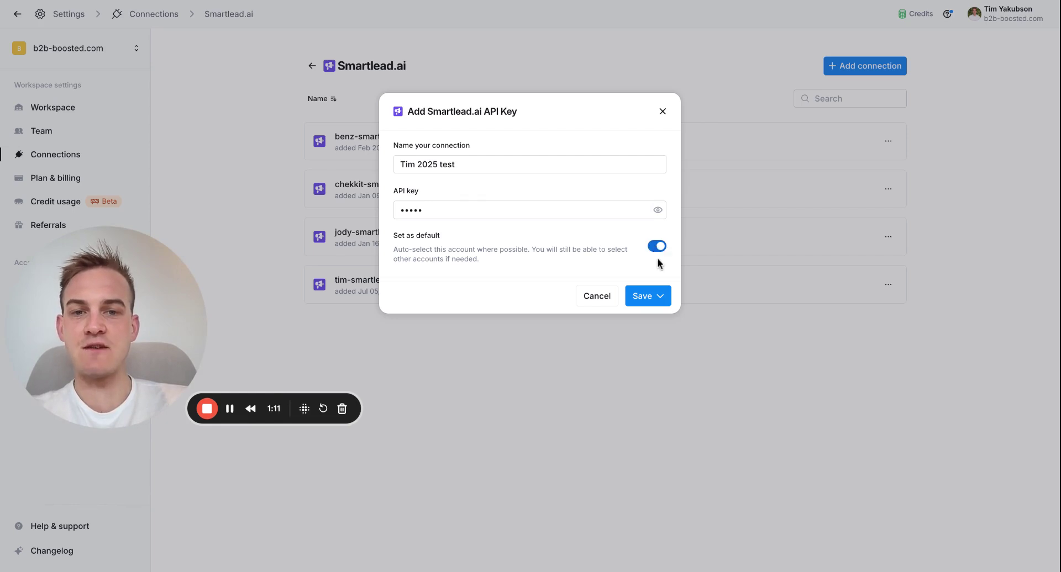
click(656, 297)
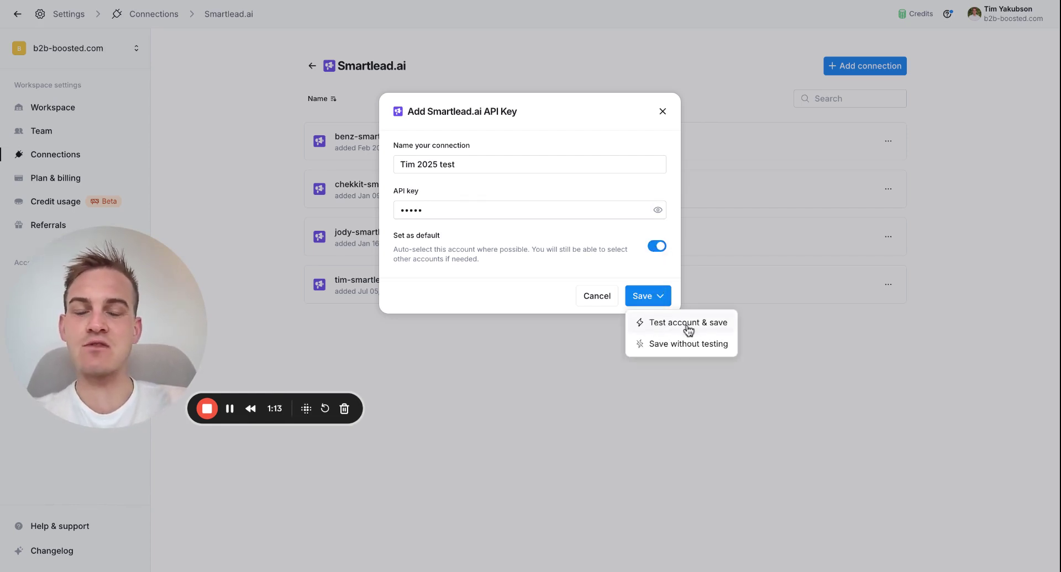
click(607, 304)
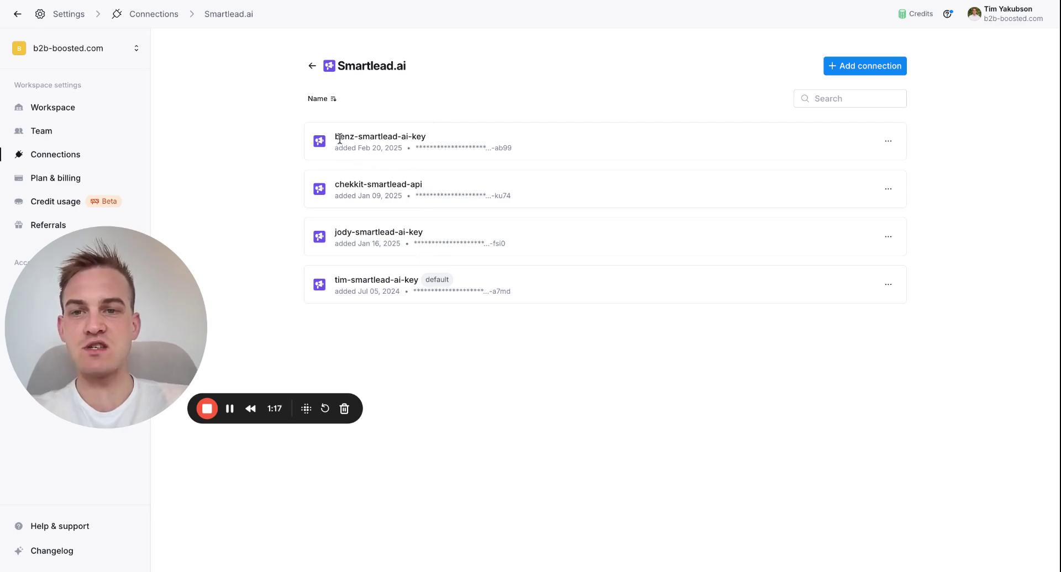
drag(339, 138, 429, 143)
click(430, 139)
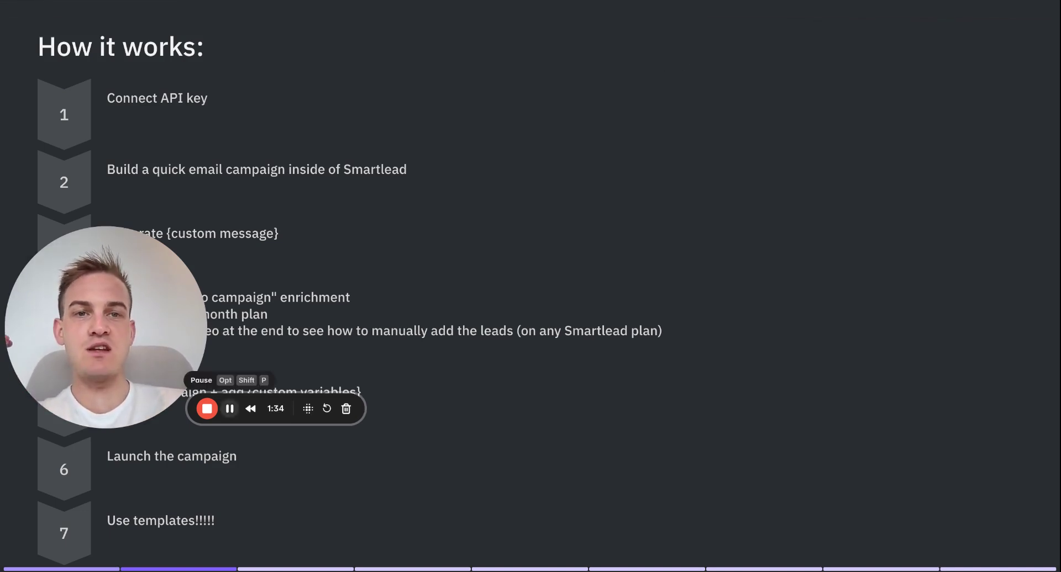
Switch to Smartlead, name the new campaign "Test YT Campaign" and go to its Sequences stage
key(super+Tab)
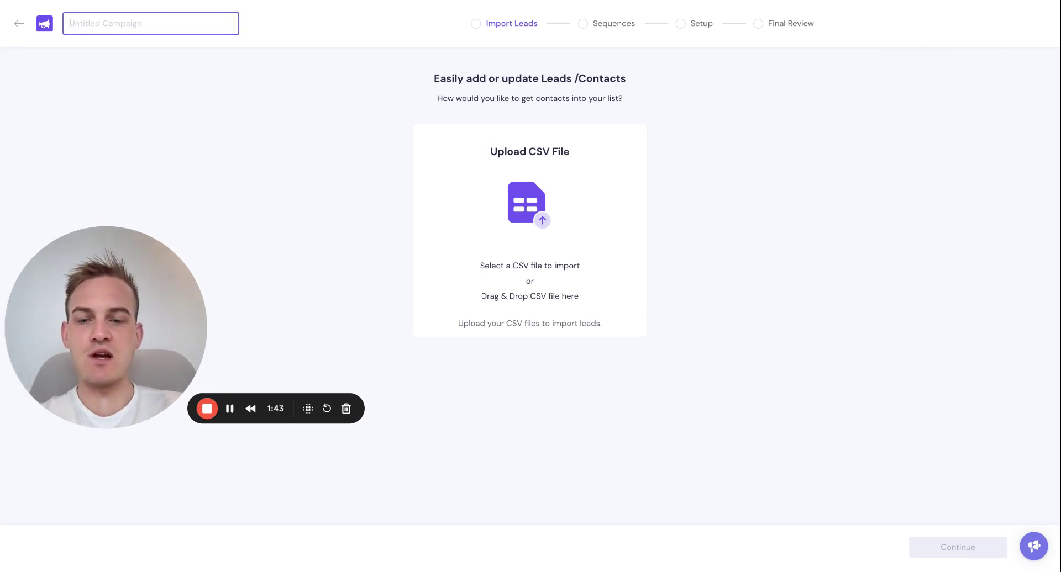
text(Test YT Campaign)
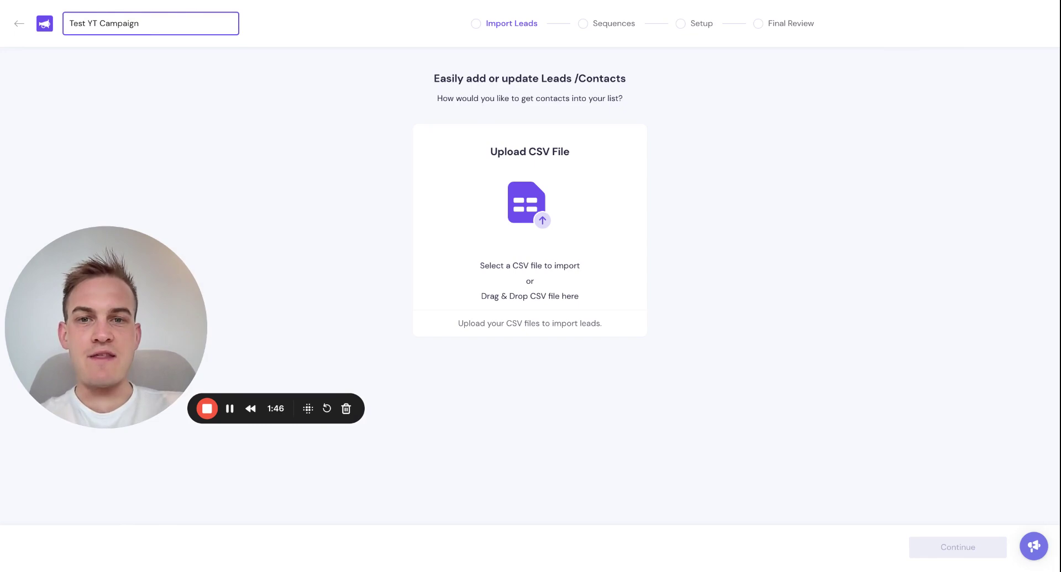
key(Tab)
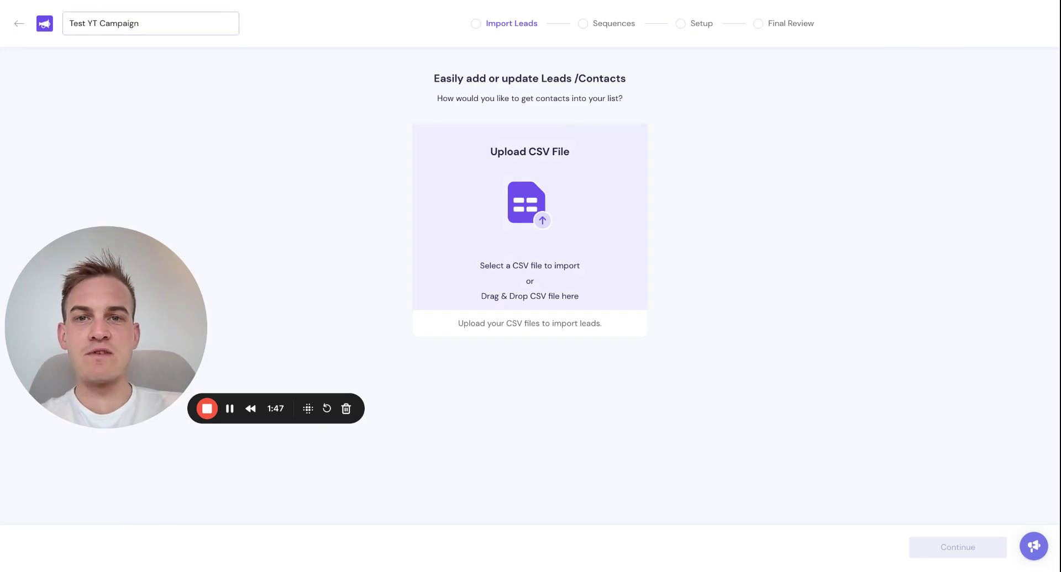
key(Tab)
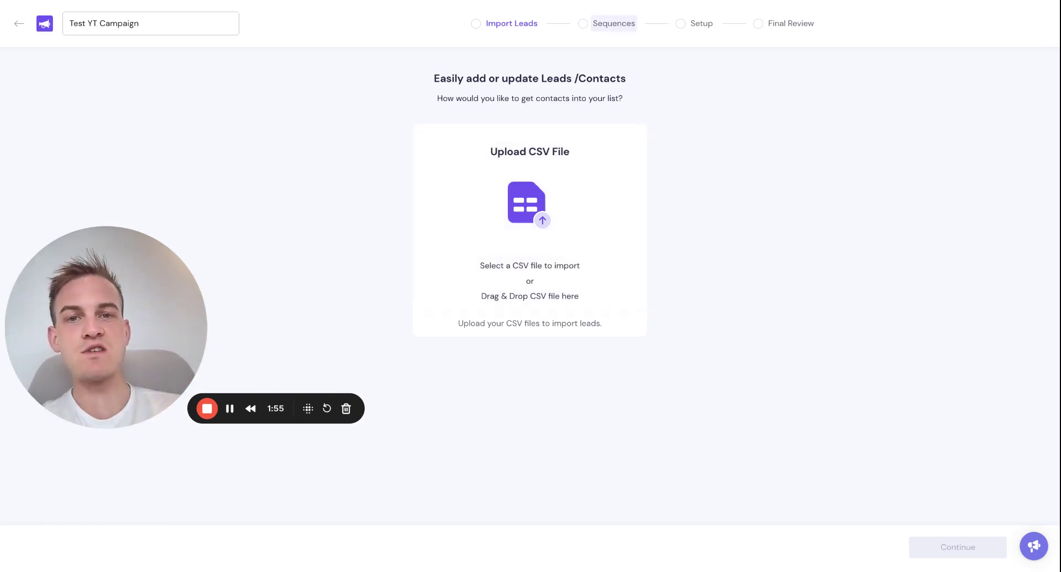
click(613, 23)
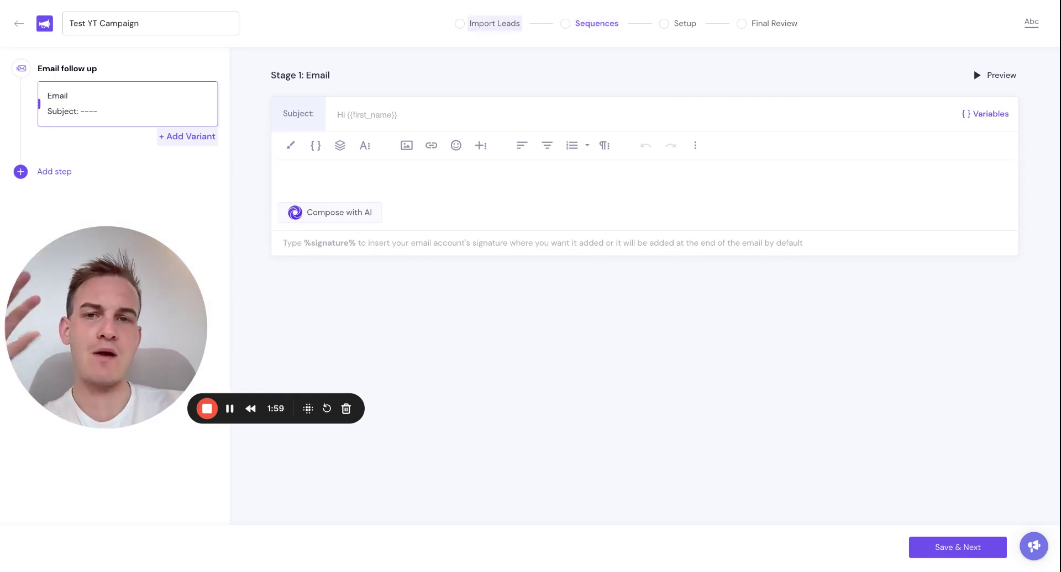
Fill in the first email of the sequence with "placeholder text" as both its body and its subject
click(282, 178)
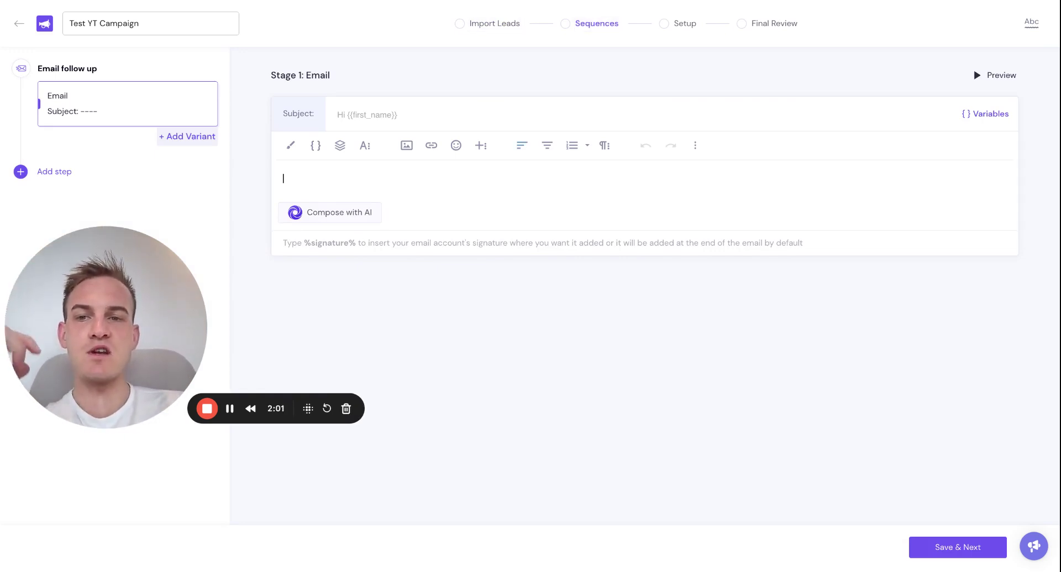
text(placeholder text)
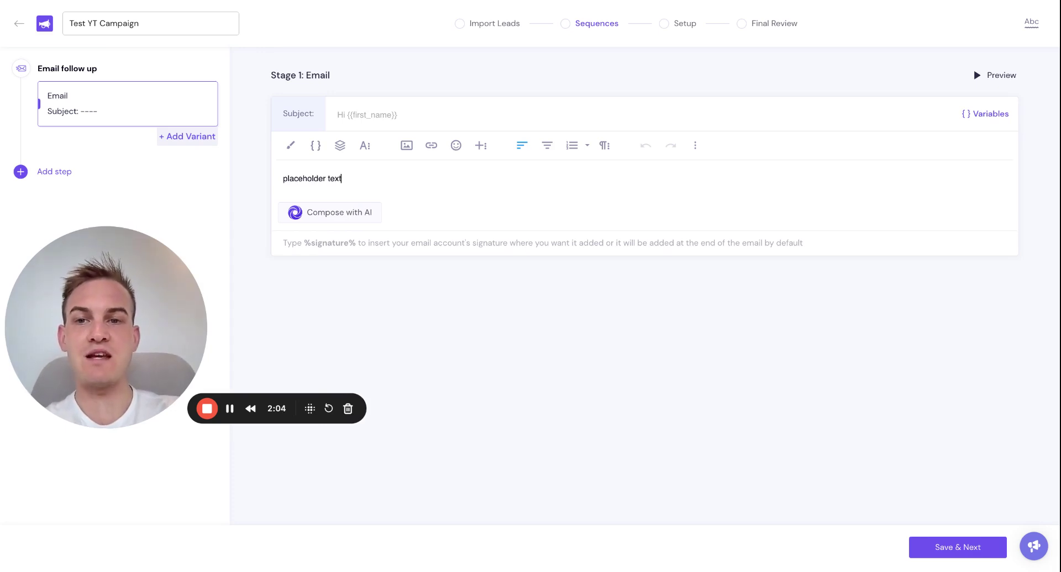
key(ctrl+a)
key(ctrl+c)
click(338, 114)
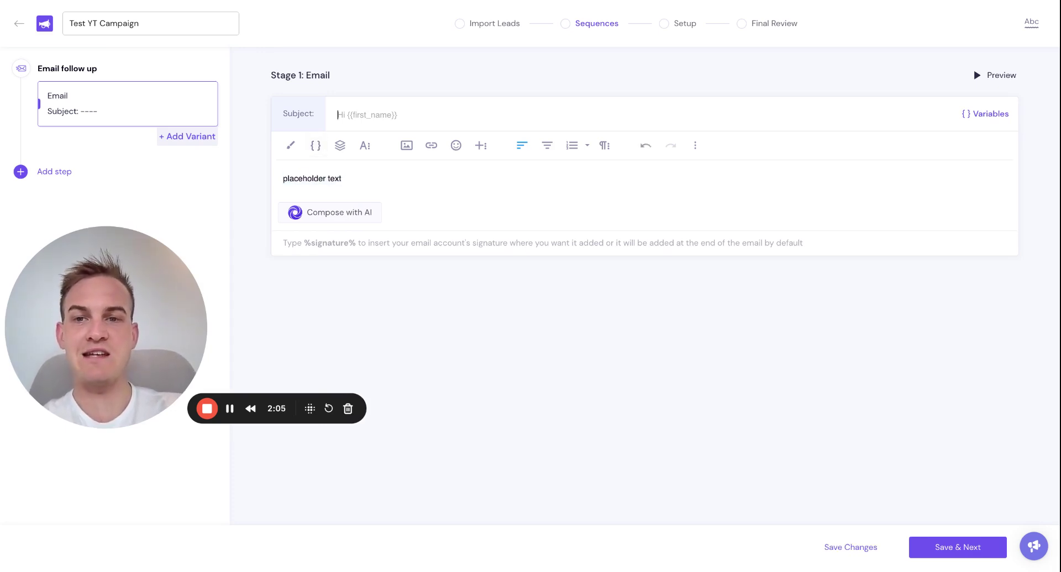
key(ctrl+v)
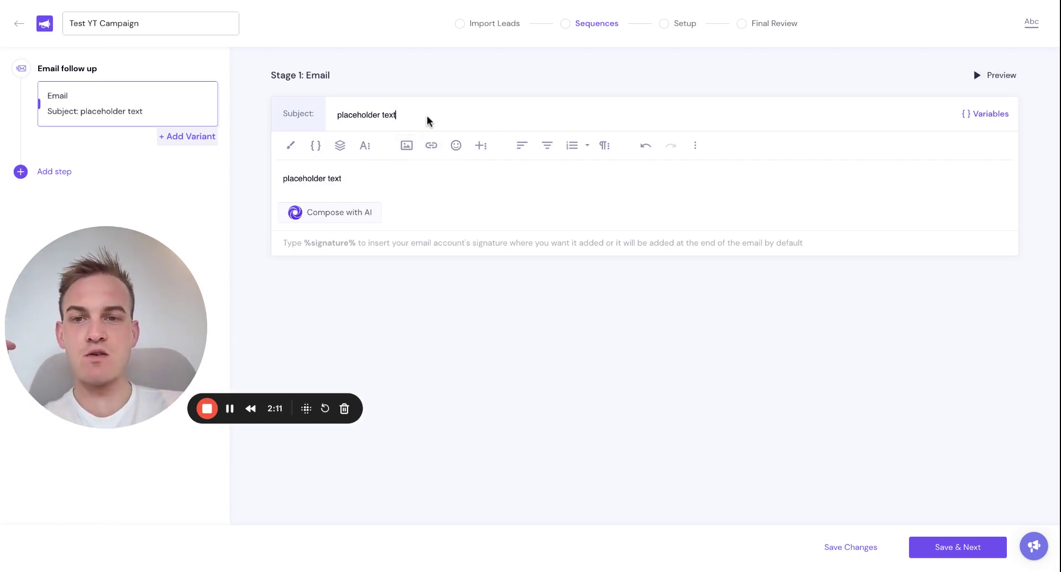
Preview the first email of the sequence and close the preview
drag(425, 118, 322, 121)
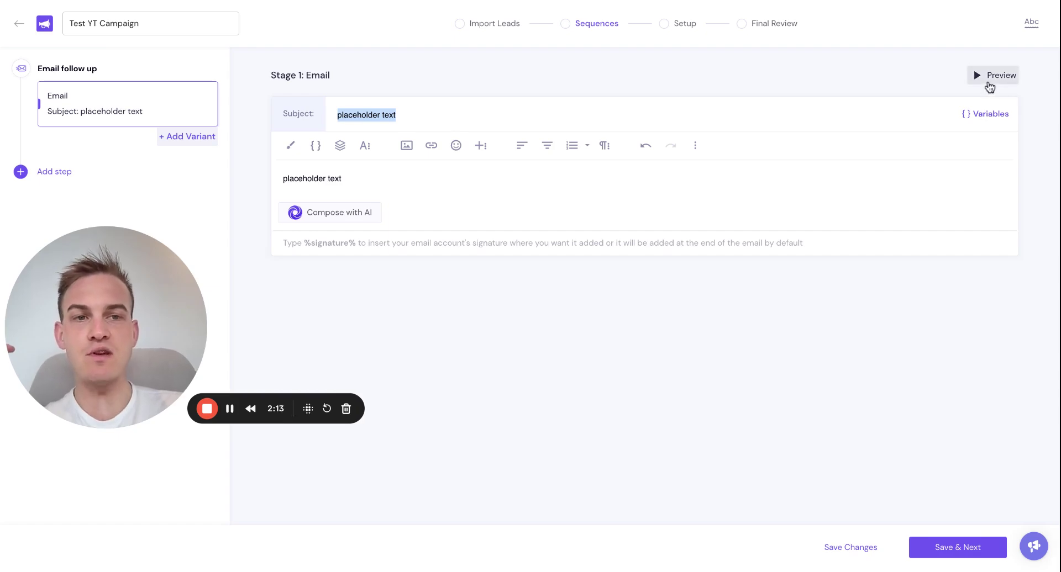
click(988, 87)
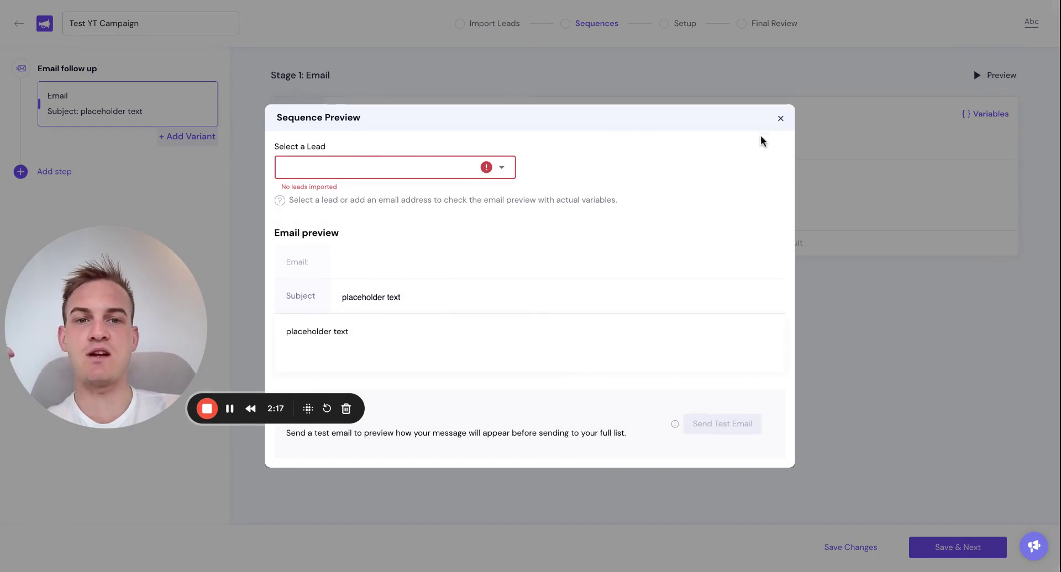
click(780, 118)
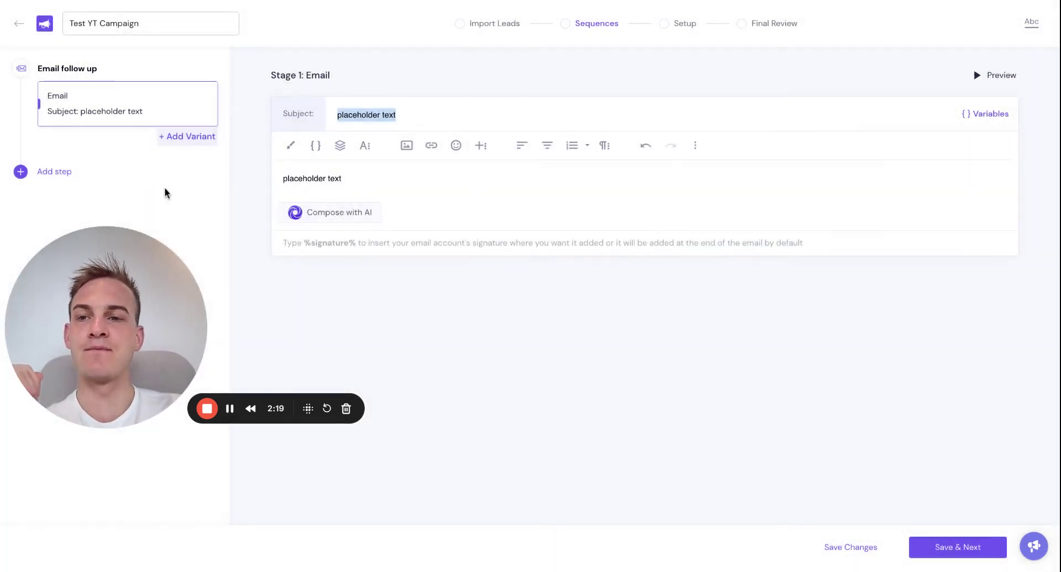
click(98, 305)
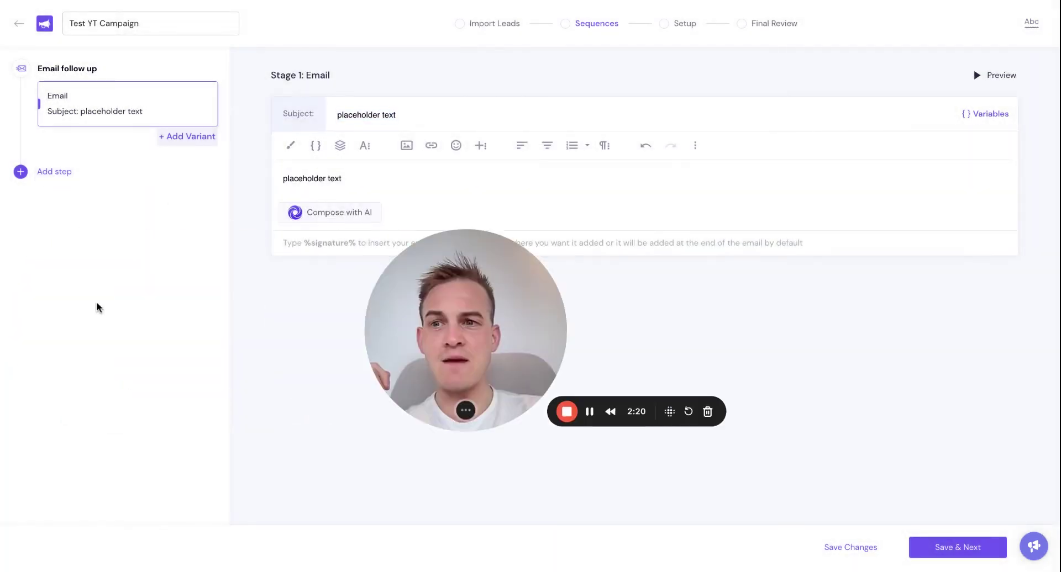
Add a second email after a 5-day wait, with "placeholder text" as its subject and body
click(58, 173)
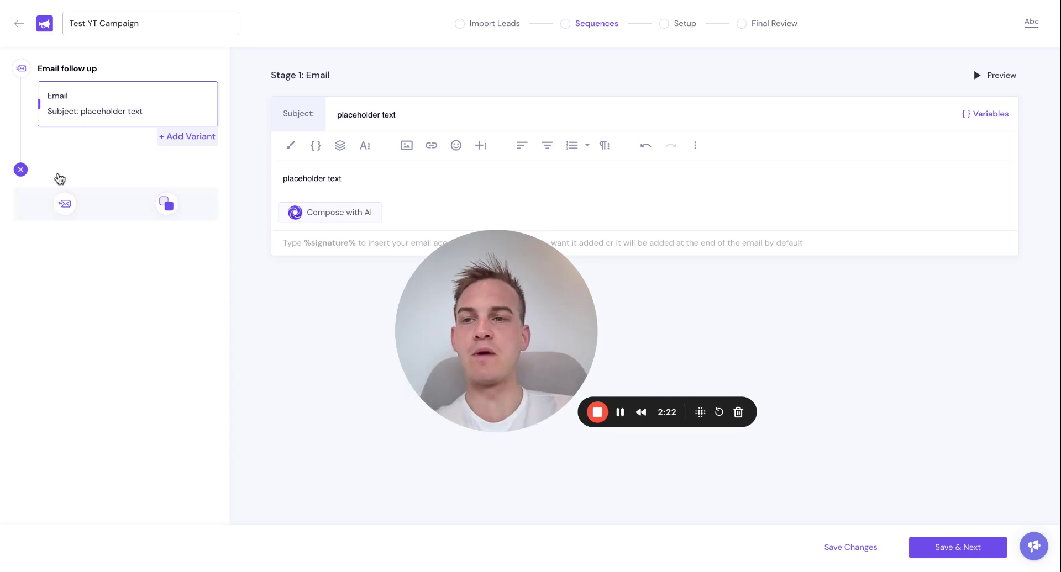
click(65, 204)
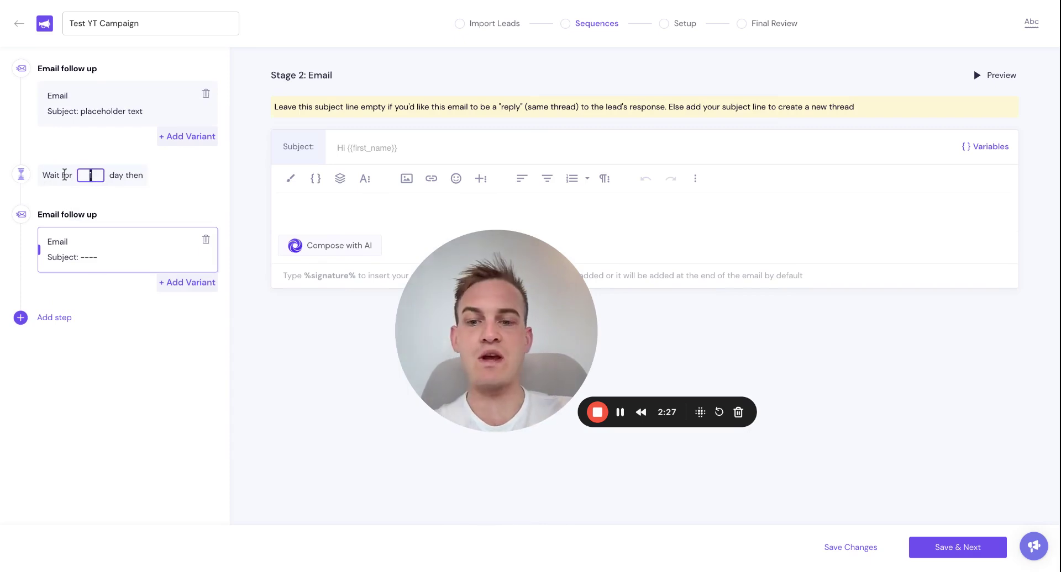
click(290, 219)
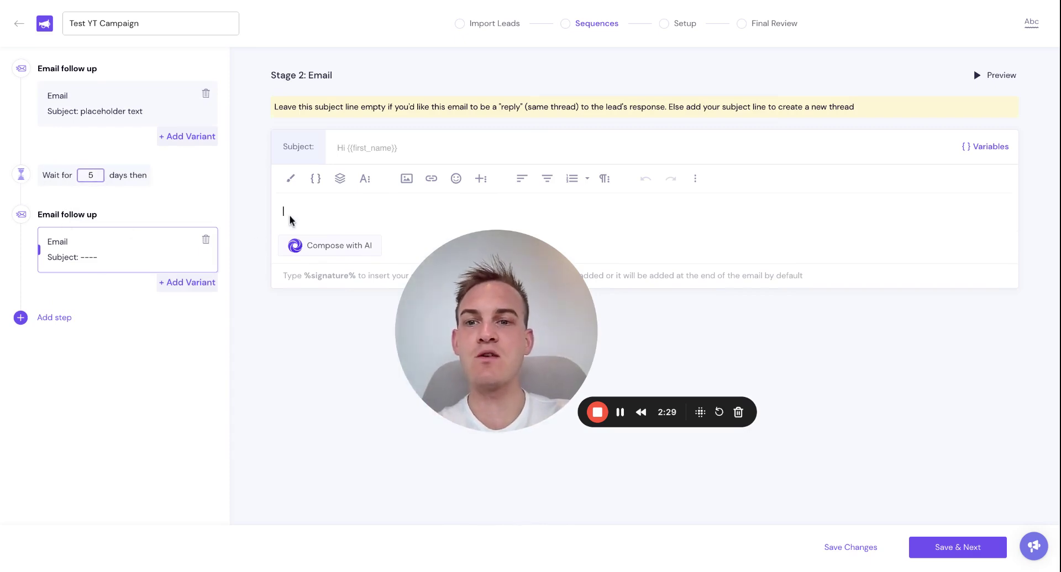
key(ctrl+v)
key(ctrl+v)
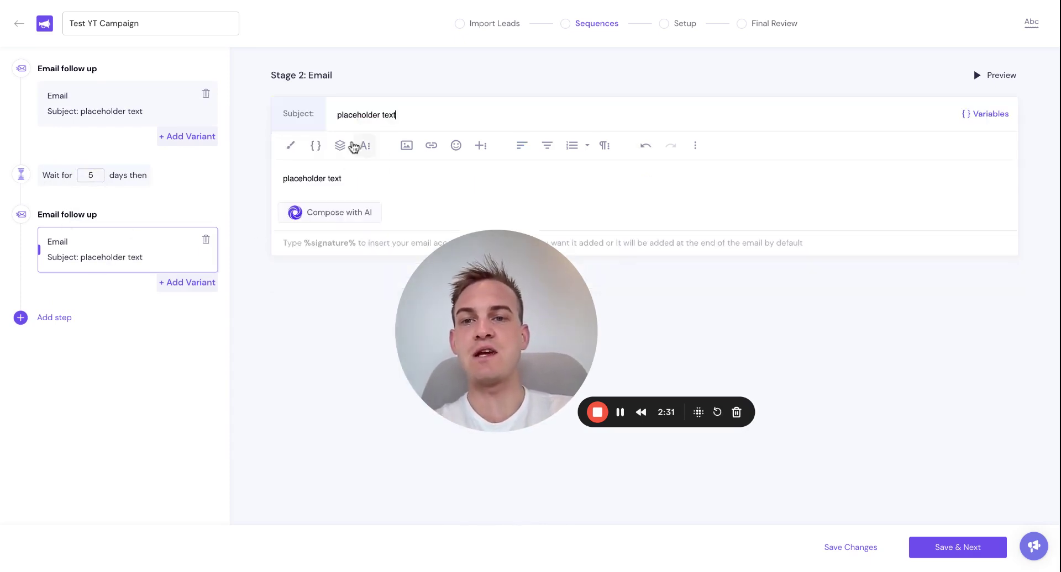
Add a third email with "placeholder text" as its subject and body, and open its waiting period for editing
click(67, 318)
click(66, 351)
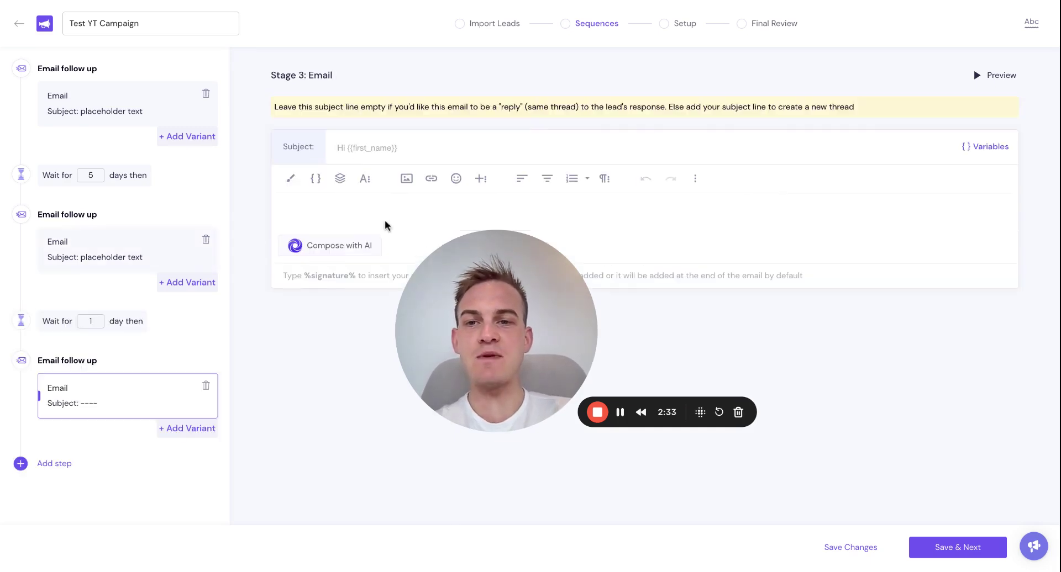
key(ctrl+v)
key(ctrl+v)
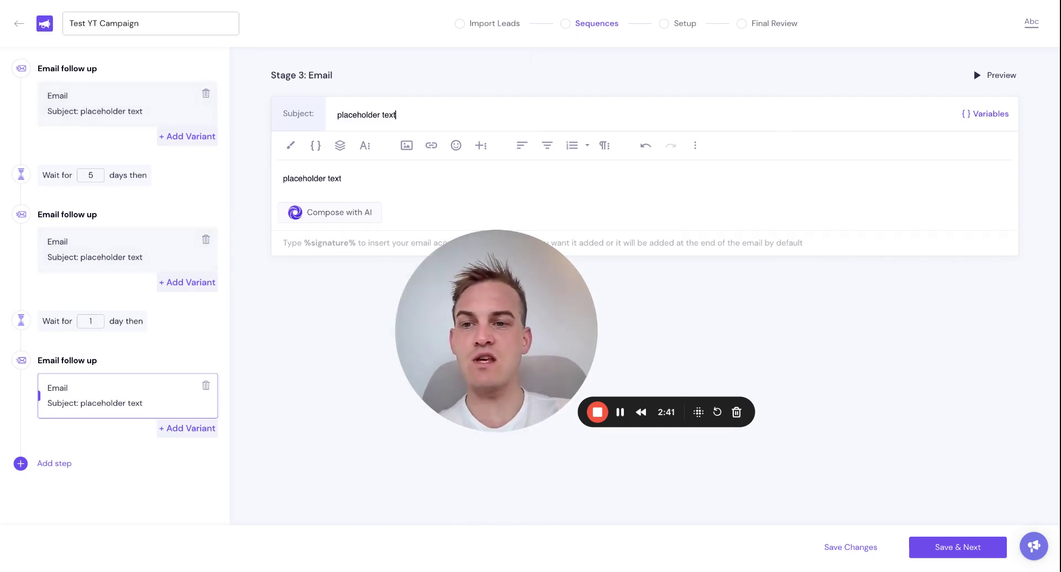
click(90, 321)
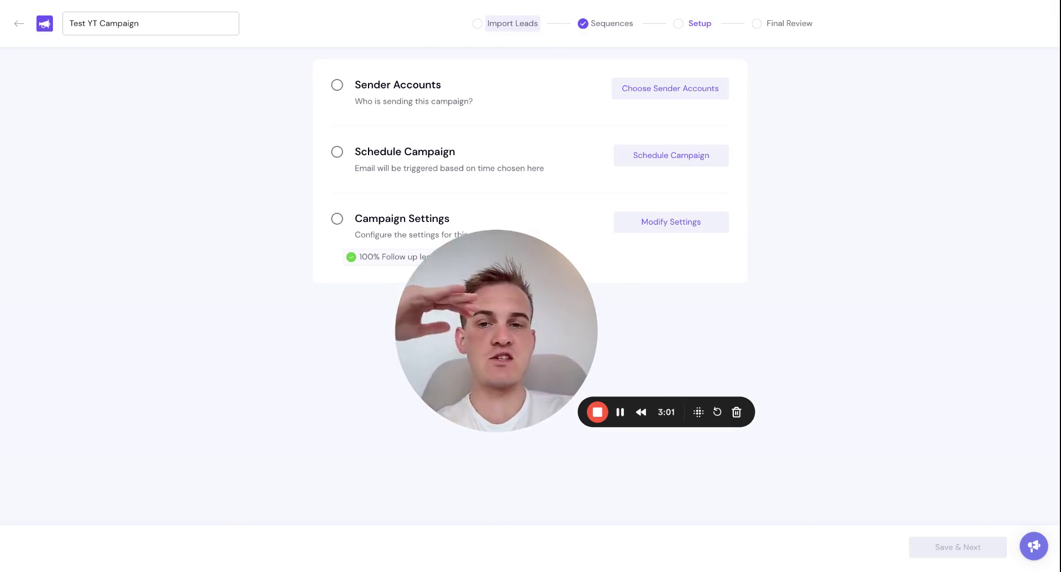
Select all 50 email accounts in the filtered sender list for the campaign
drag(496, 332, 266, 416)
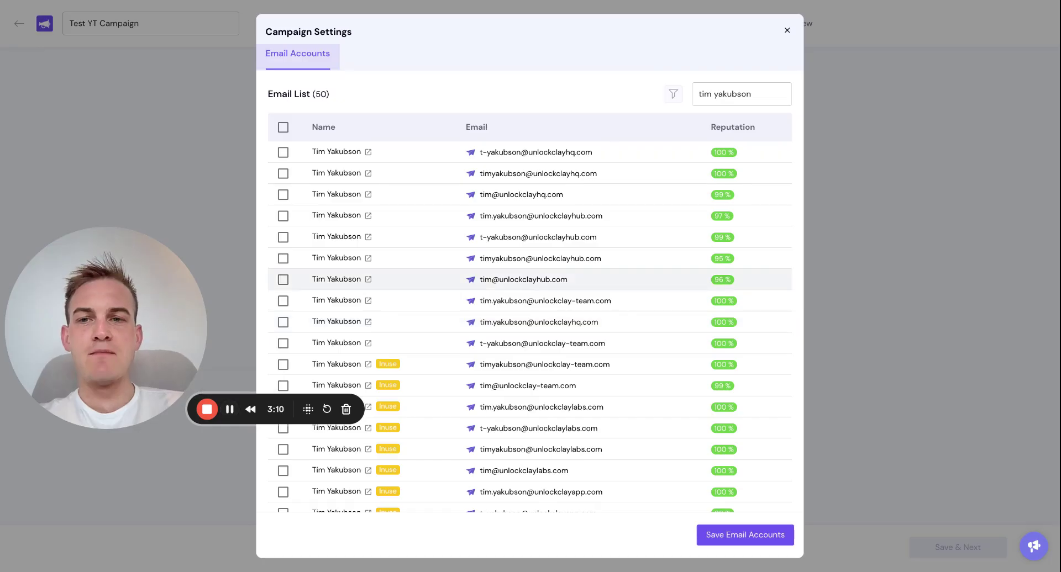
scroll(530, 312, down, 10)
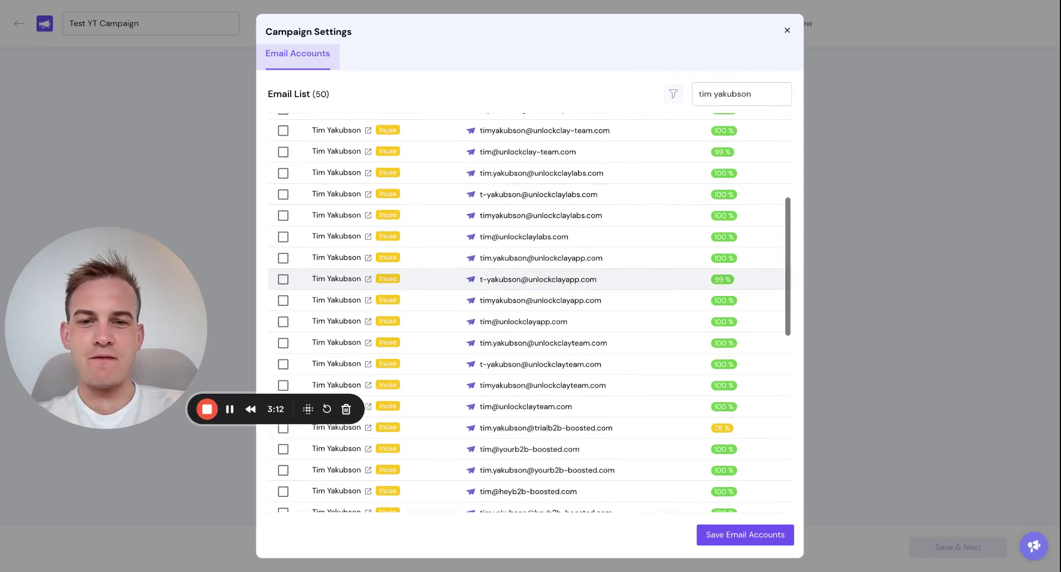
scroll(529, 312, up, 5)
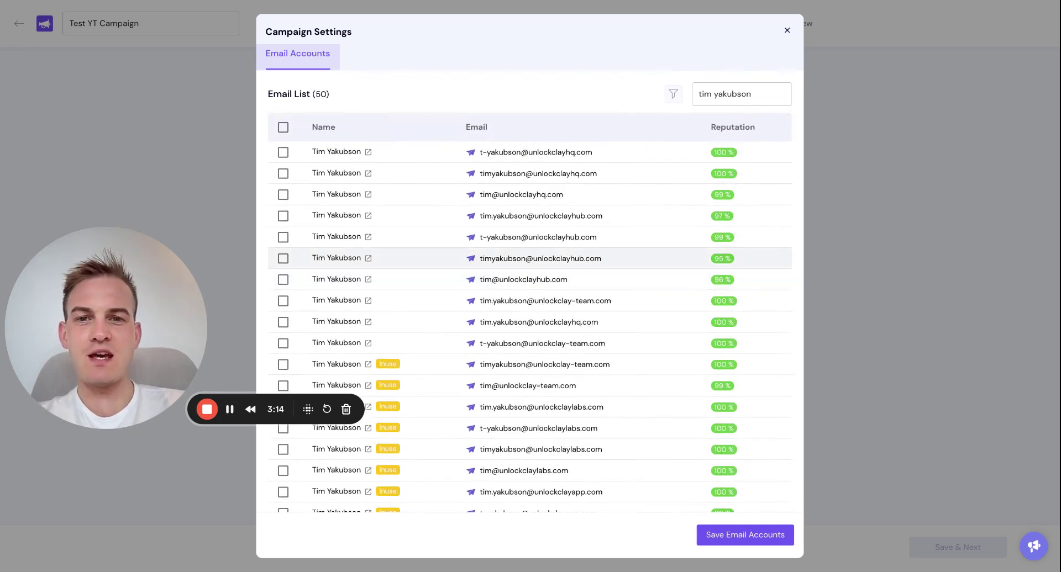
click(283, 128)
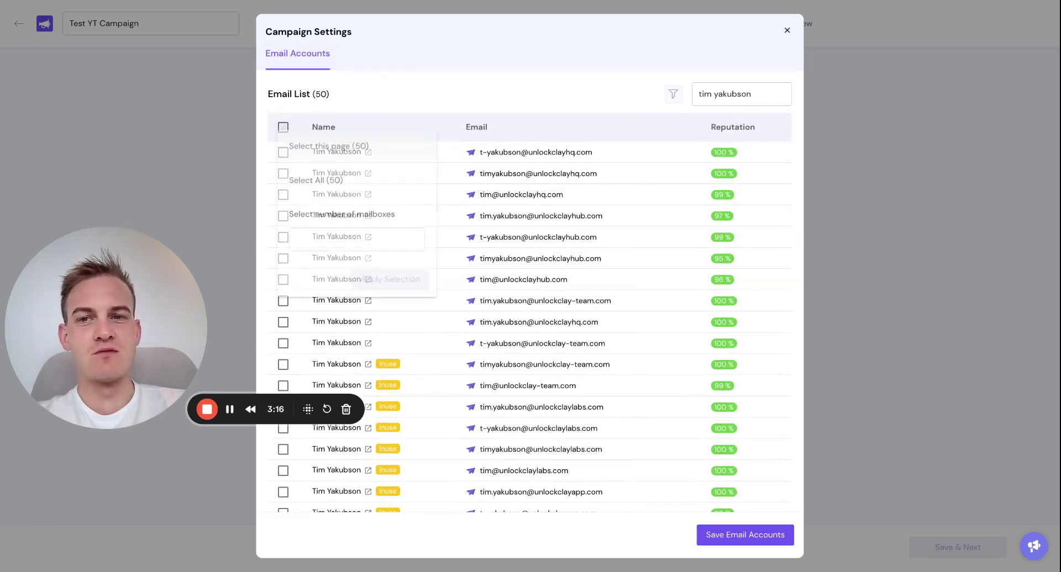
click(329, 149)
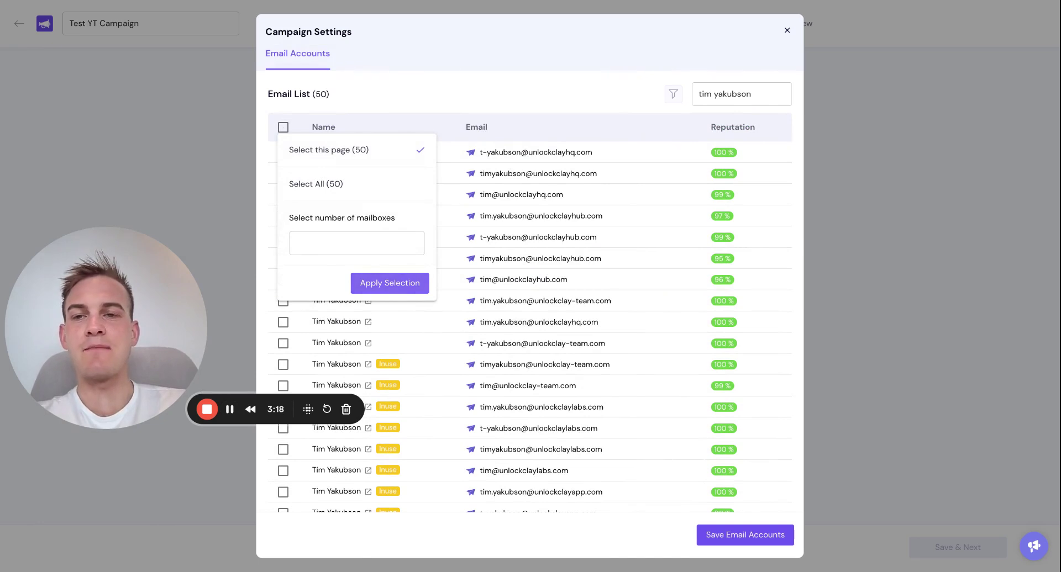
click(389, 283)
click(282, 127)
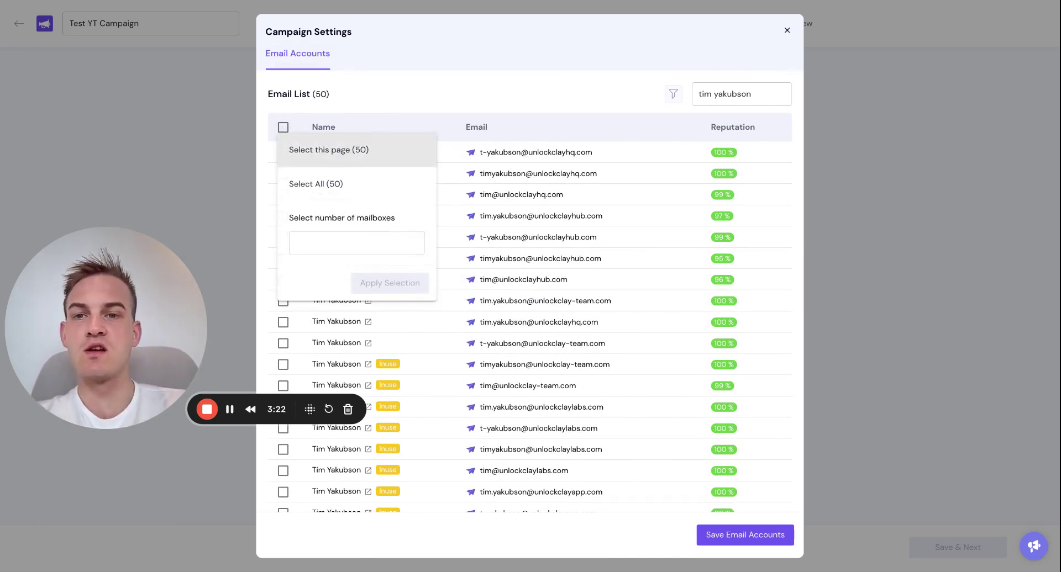
click(316, 184)
click(390, 283)
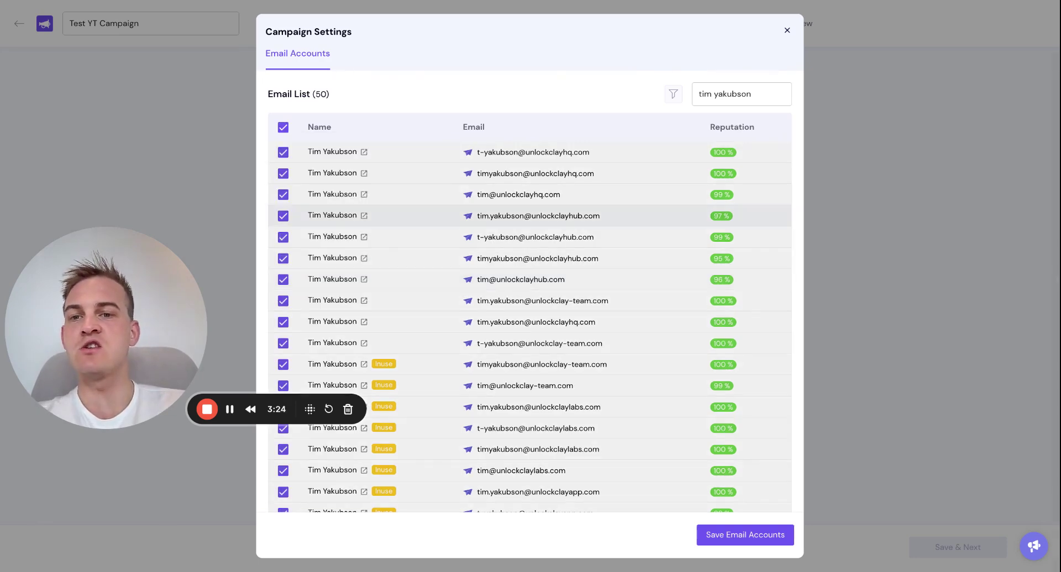
Look through the selected email accounts and save them as the campaign's sender accounts
scroll(531, 258, down, 7)
scroll(531, 259, down, 6)
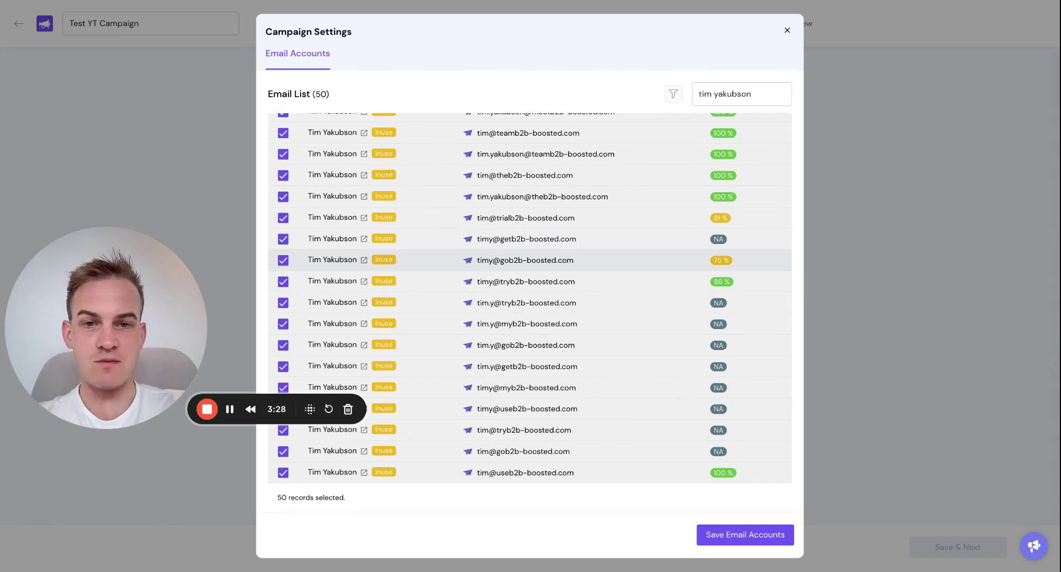
scroll(530, 258, up, 13)
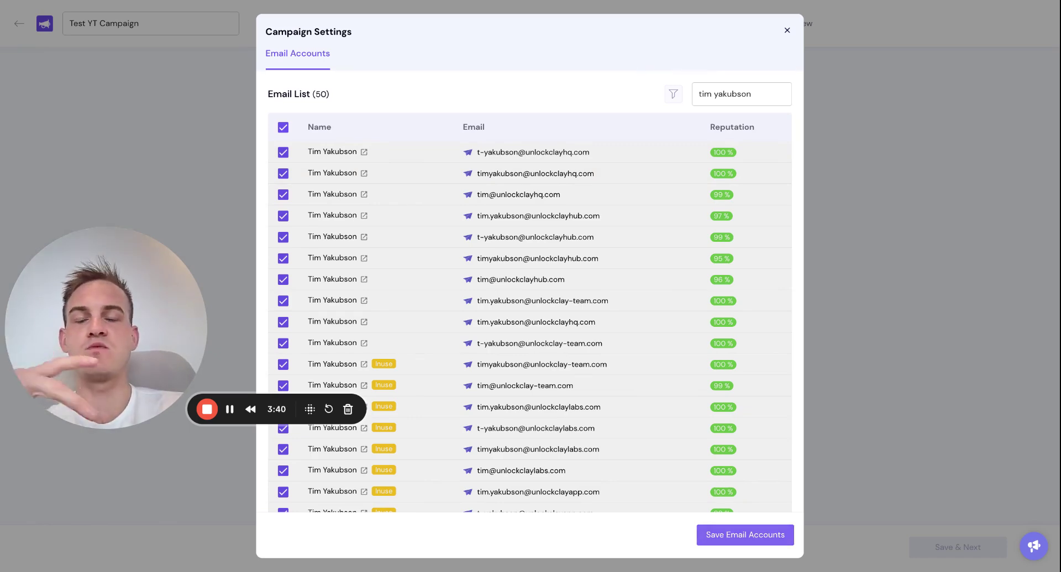
click(751, 535)
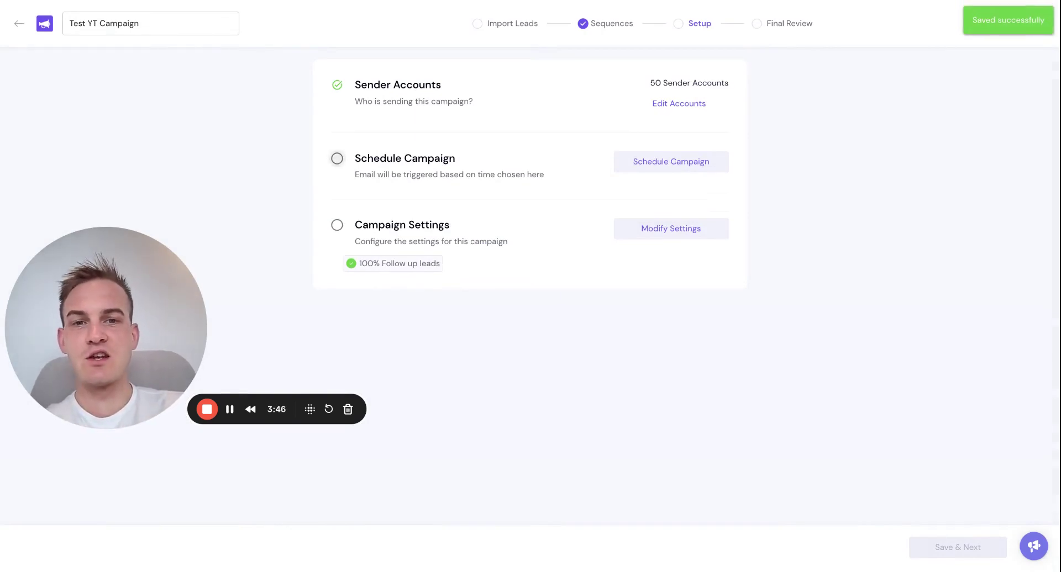
Open the campaign's schedule settings and set the time zone to Europe/London and the start date to Tuesday, Mar 11, 2025
click(671, 162)
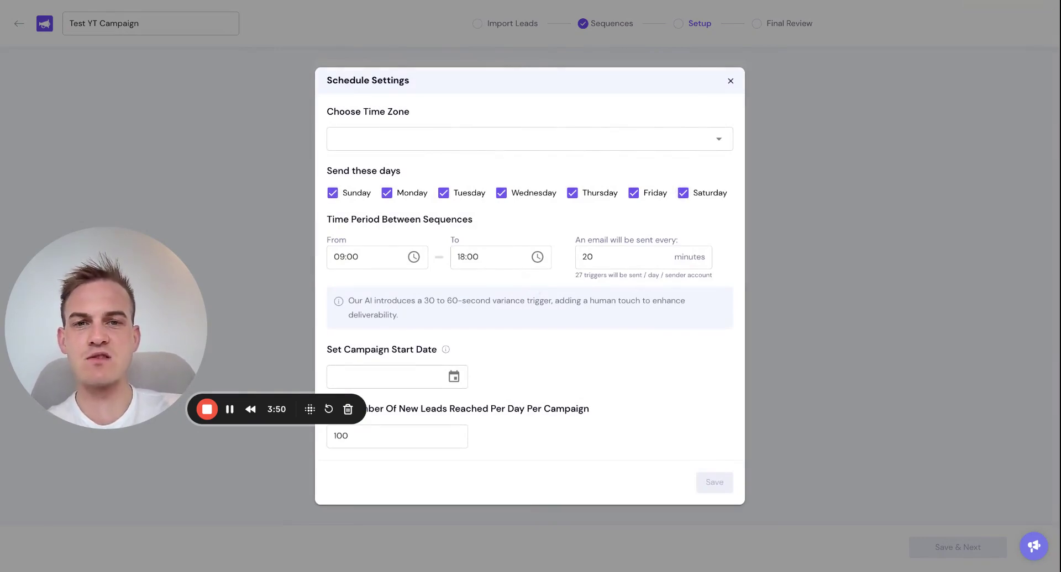
click(336, 139)
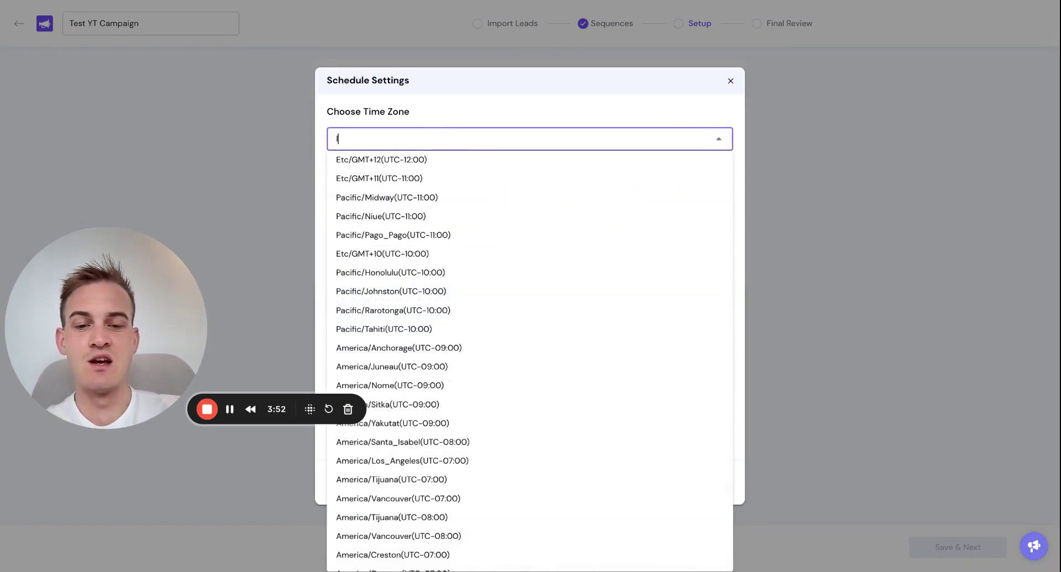
key(Down)
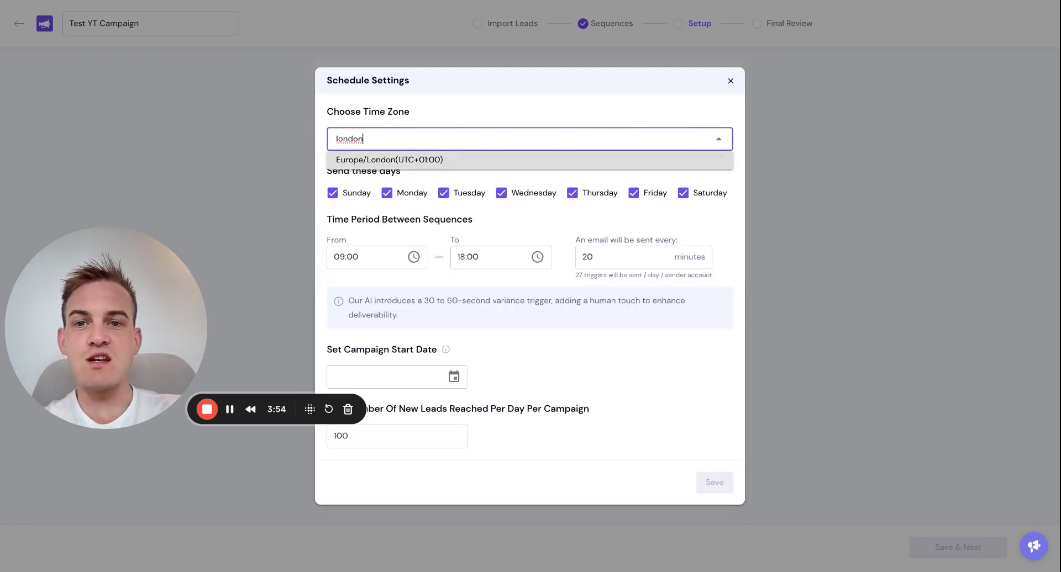
key(Return)
click(387, 377)
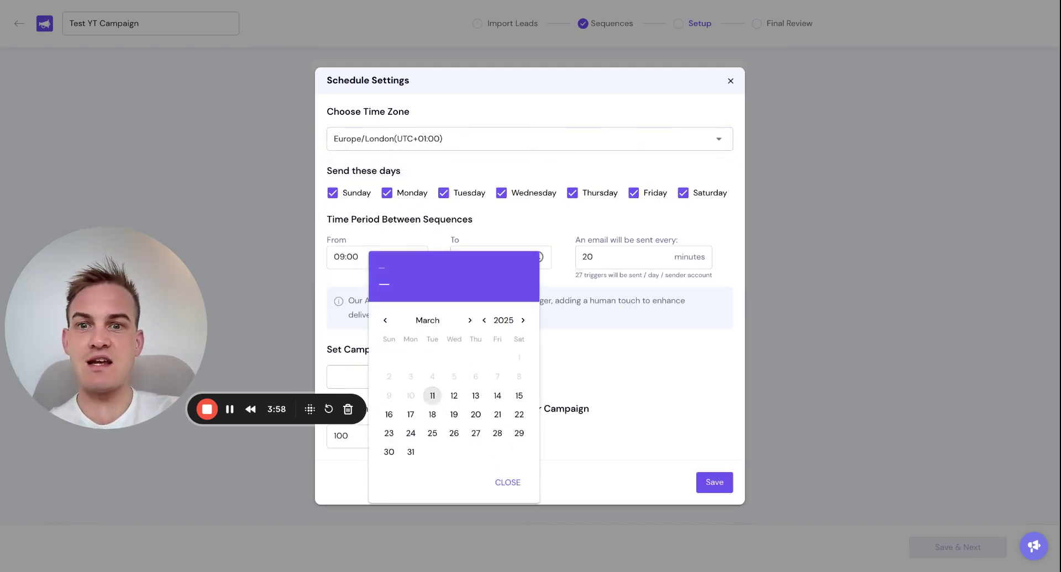
click(432, 396)
Set the maximum number of new leads reached per day to 10000 and save the schedule
click(348, 436)
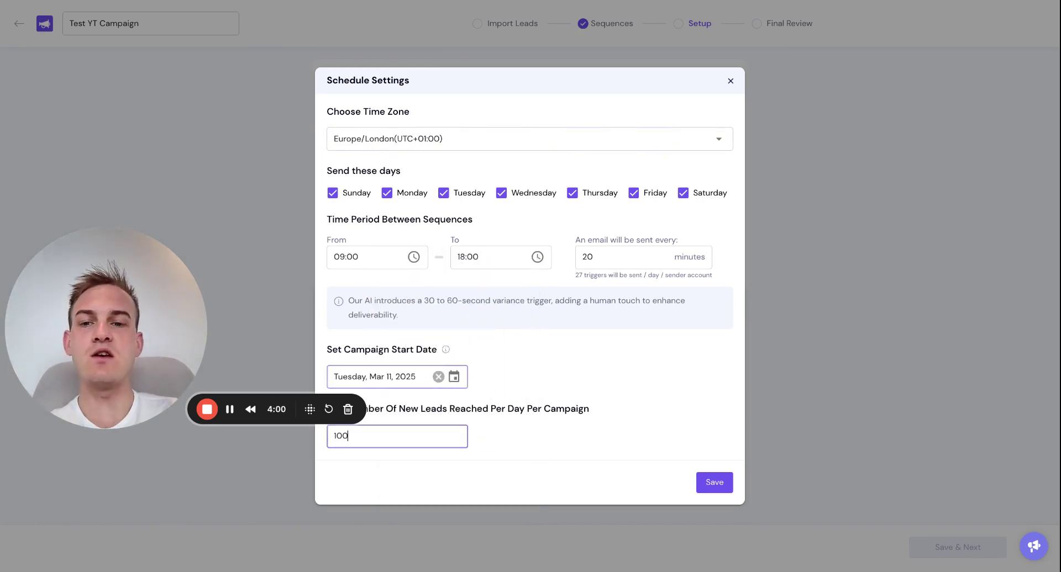
drag(105, 331, 105, 468)
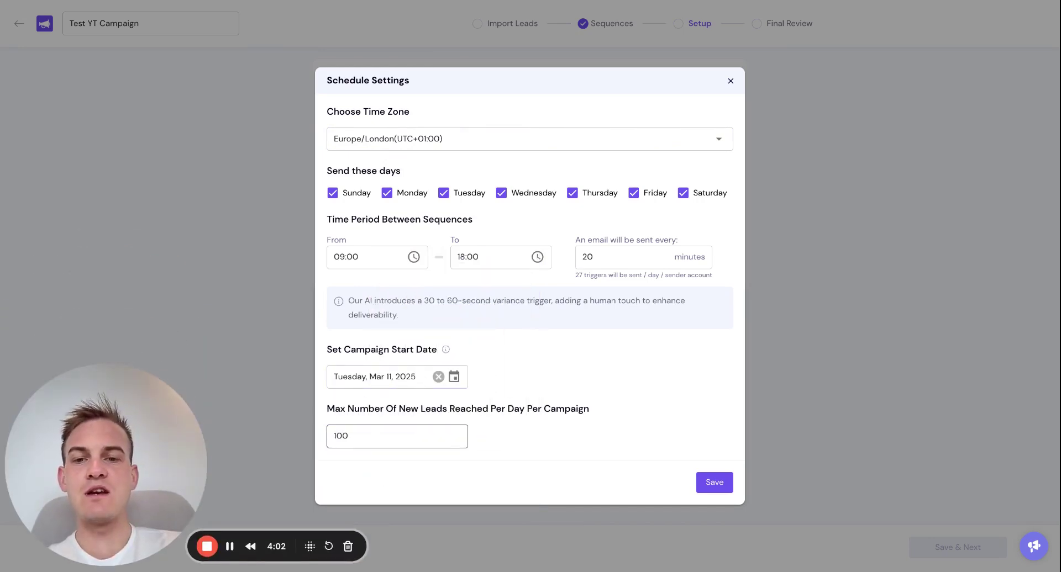
click(353, 436)
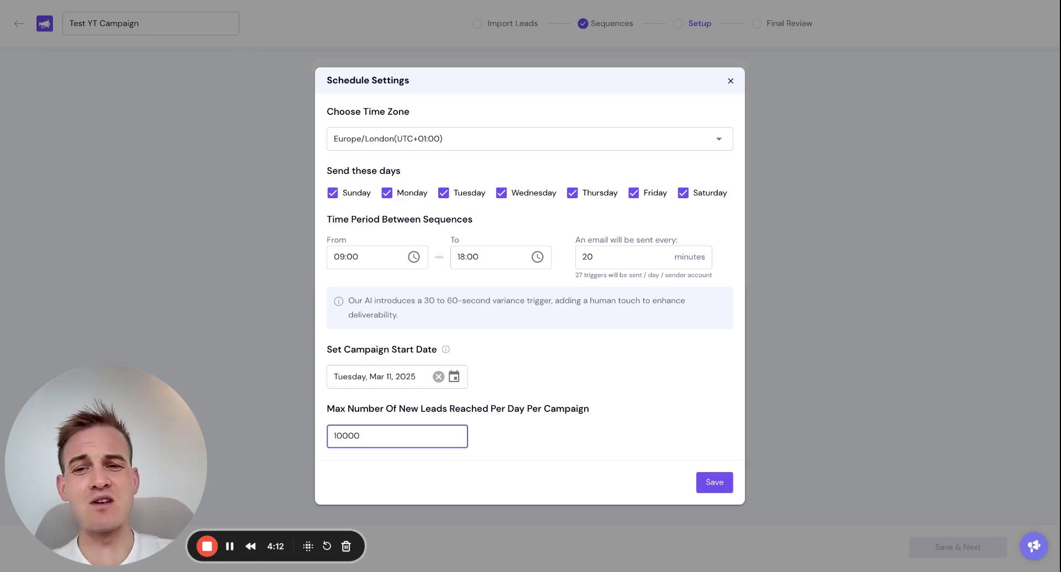
key(ctrl+a)
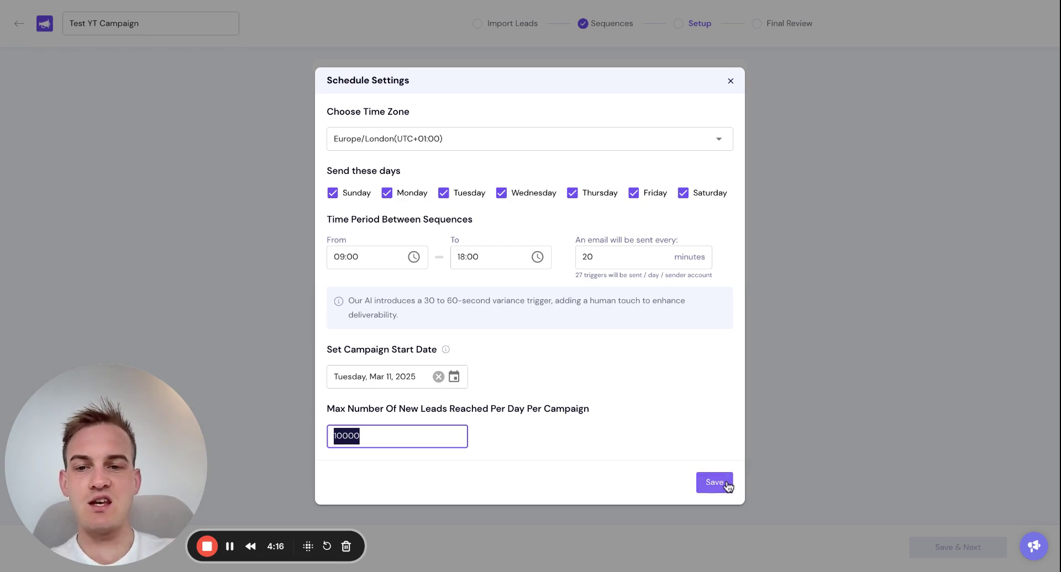
click(381, 431)
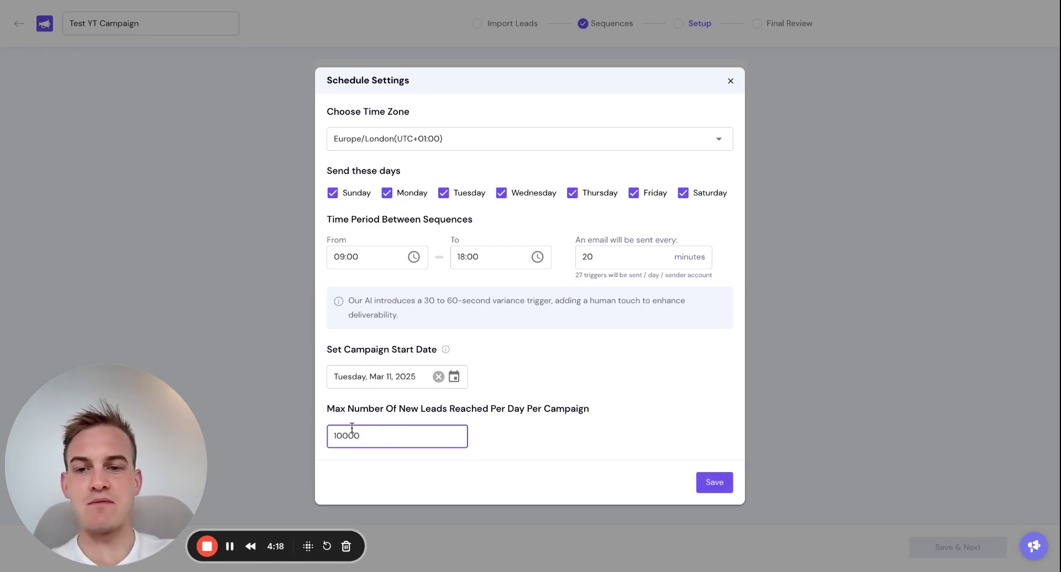
click(725, 490)
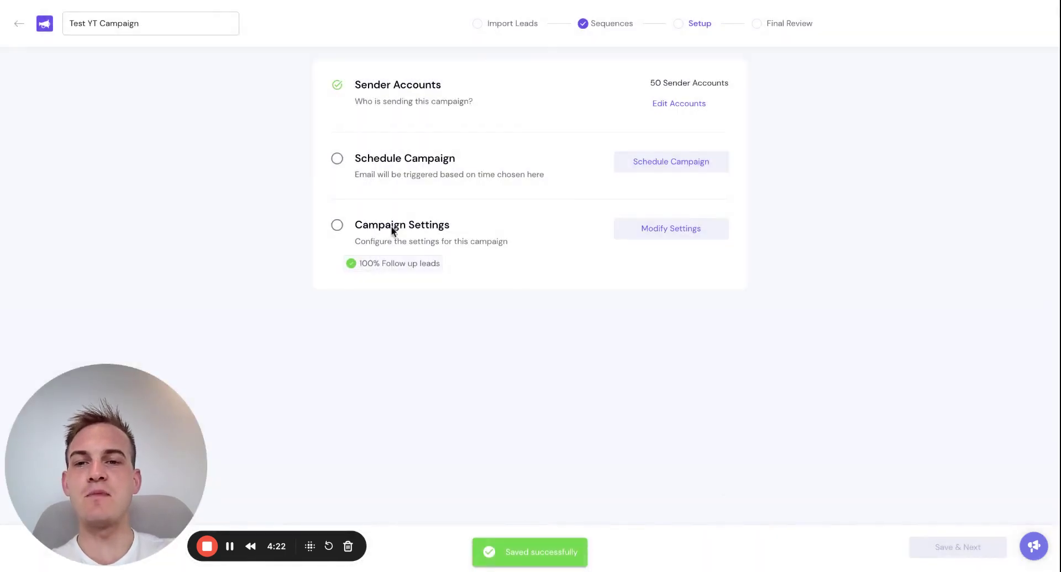
Open the campaign settings and enable plain-text sending without HTML, with plain text forced as the content type
click(339, 226)
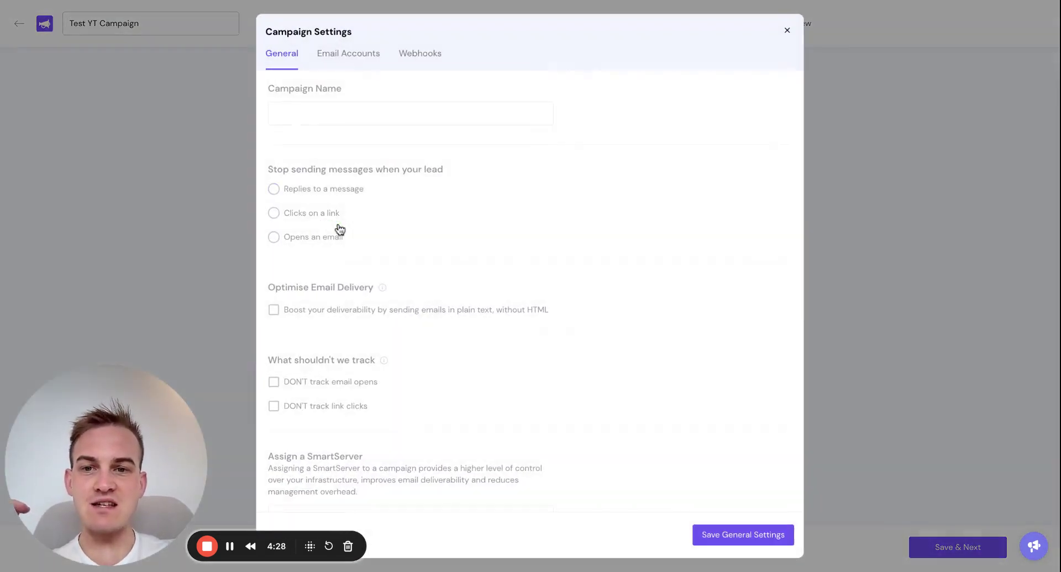
click(344, 314)
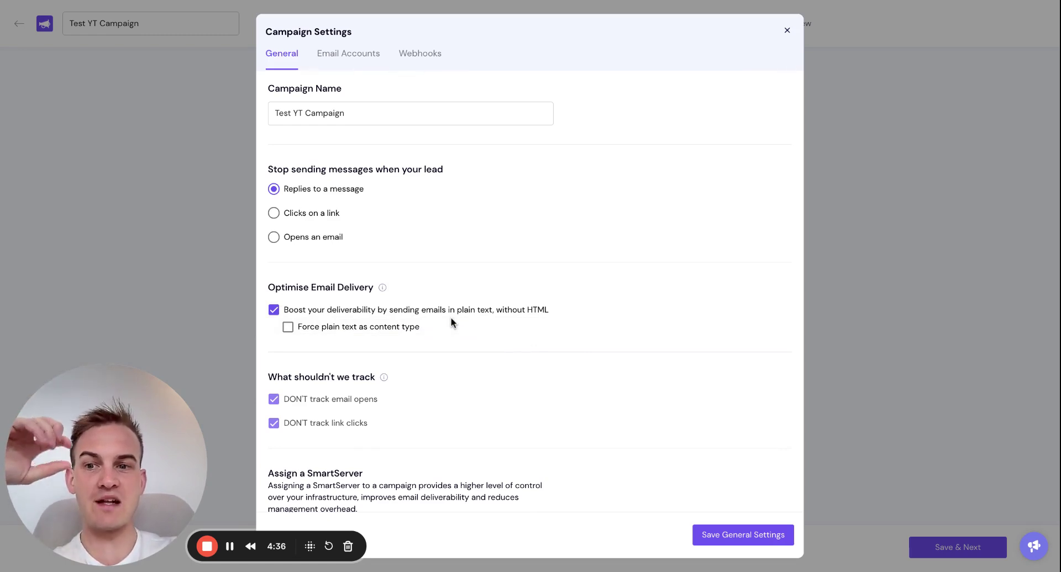
scroll(450, 317, down, 1)
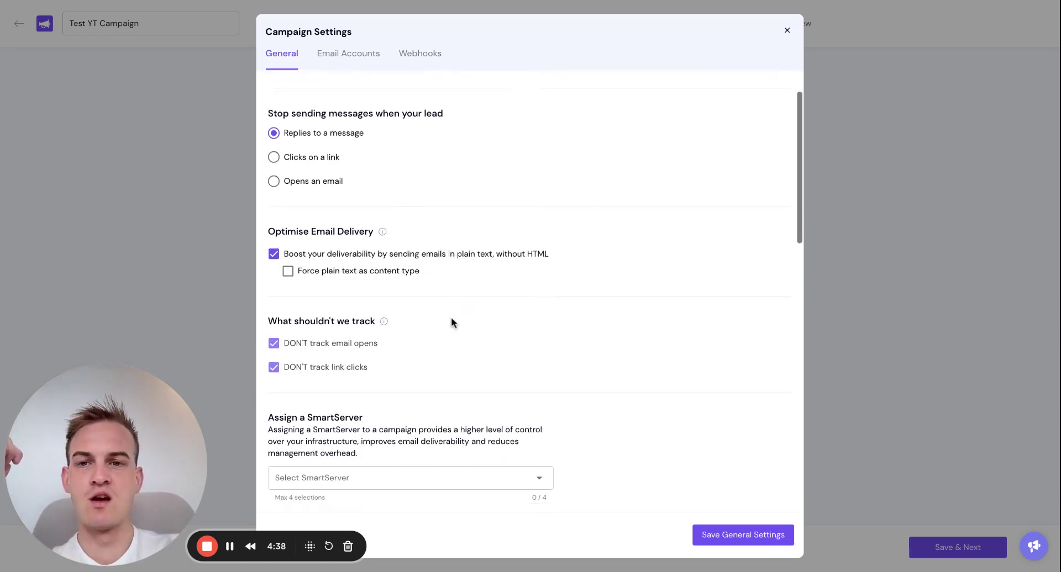
mouse_move(387, 282)
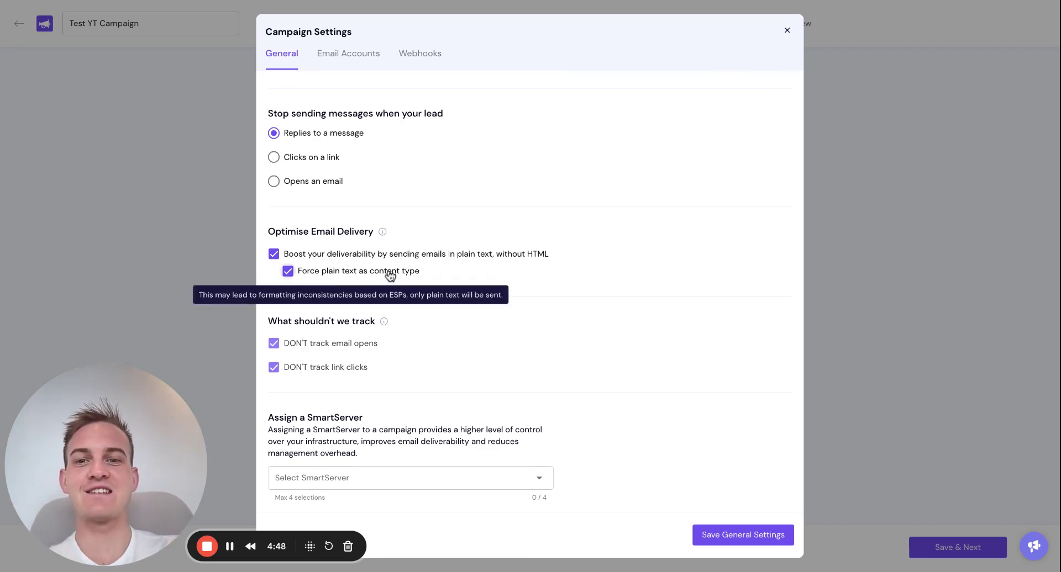
Set the Intelligent AI Lead Categorisation to intelli-categorise replies using Smartlead's AI
scroll(390, 273, down, 4)
scroll(390, 275, down, 3)
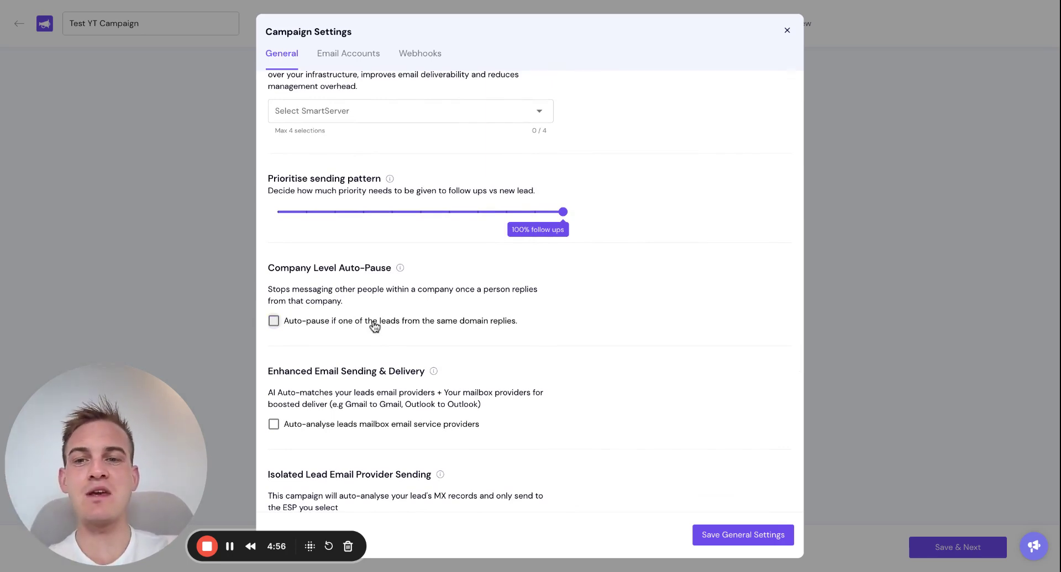
scroll(374, 326, down, 2)
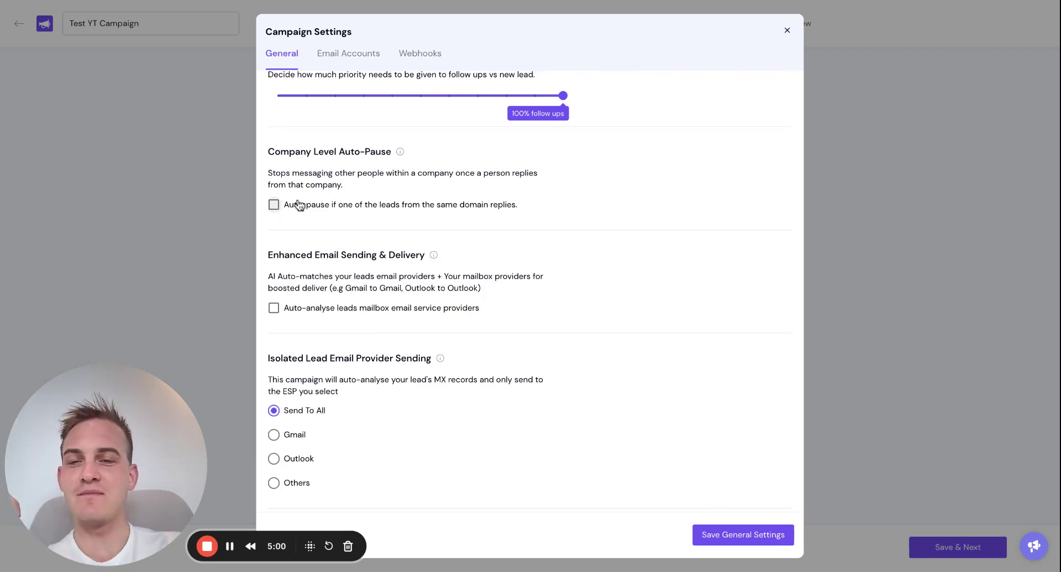
scroll(298, 259, down, 3)
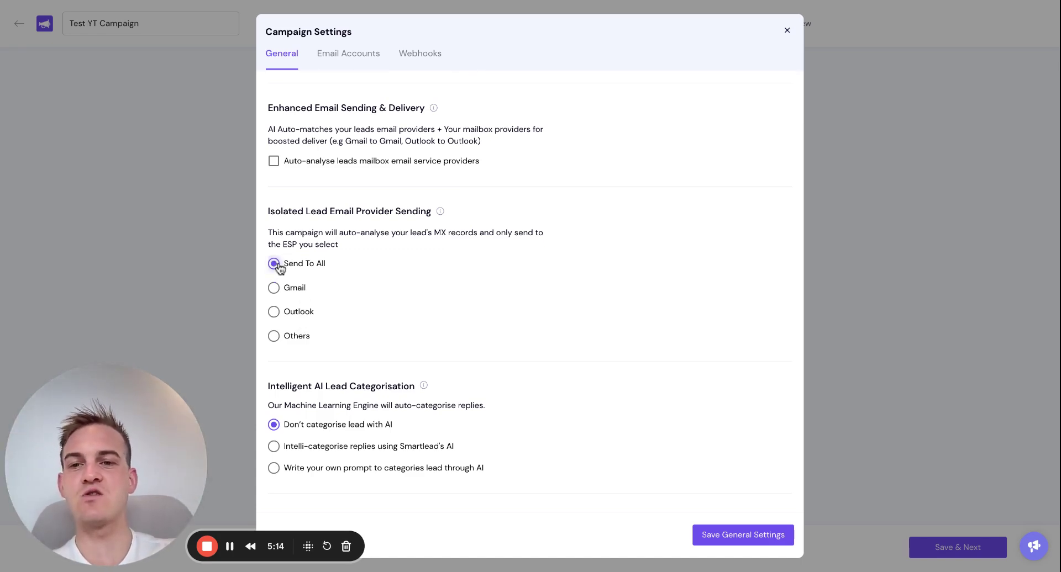
scroll(400, 264, down, 3)
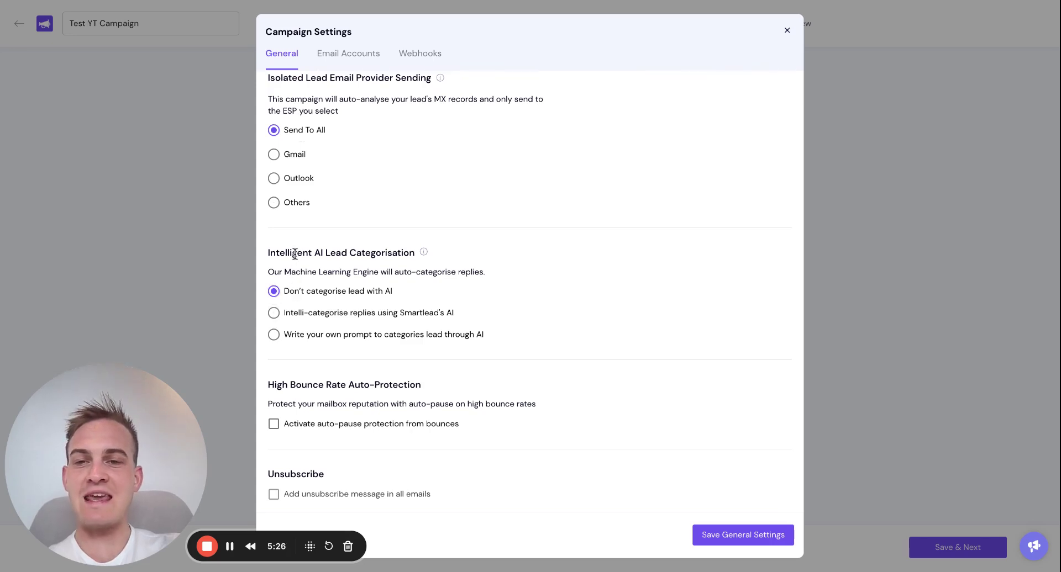
click(309, 315)
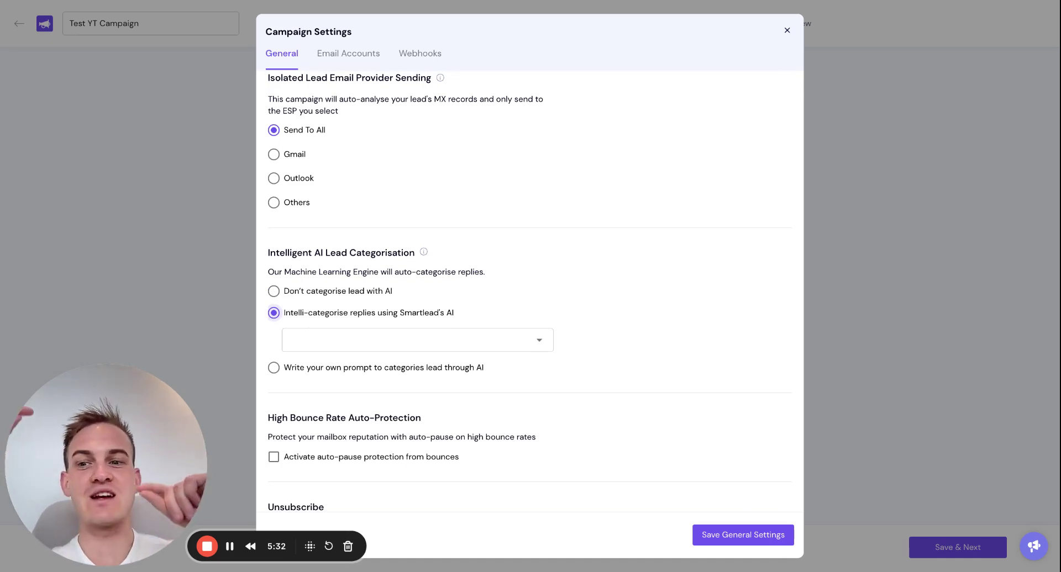
Add the reply categories Out Of Office, Do Not Contact, Information Request, Wrong Person, Interested, Meeting Request and Not Interested
click(319, 339)
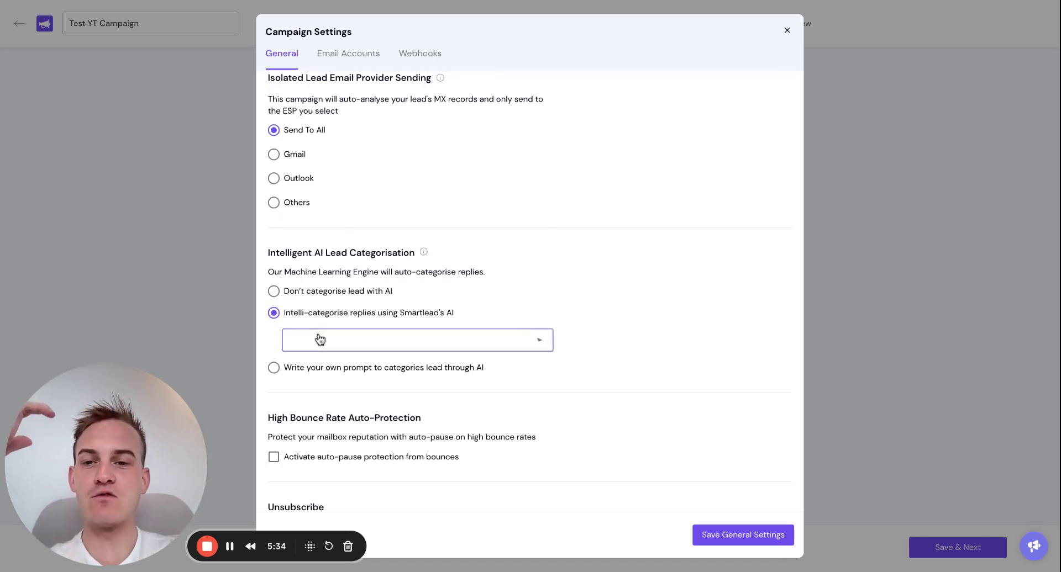
click(380, 136)
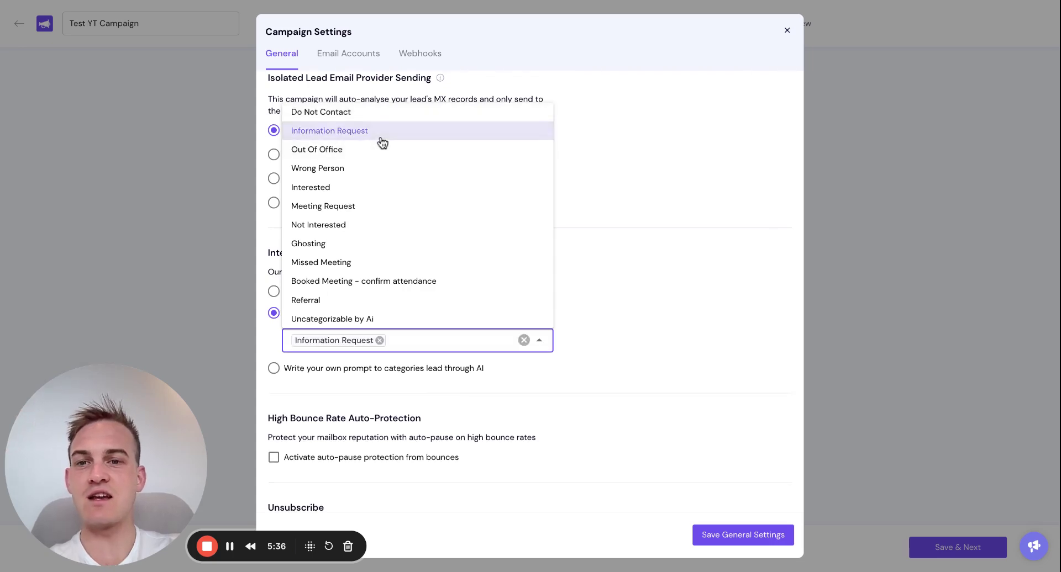
click(380, 149)
click(386, 130)
click(388, 113)
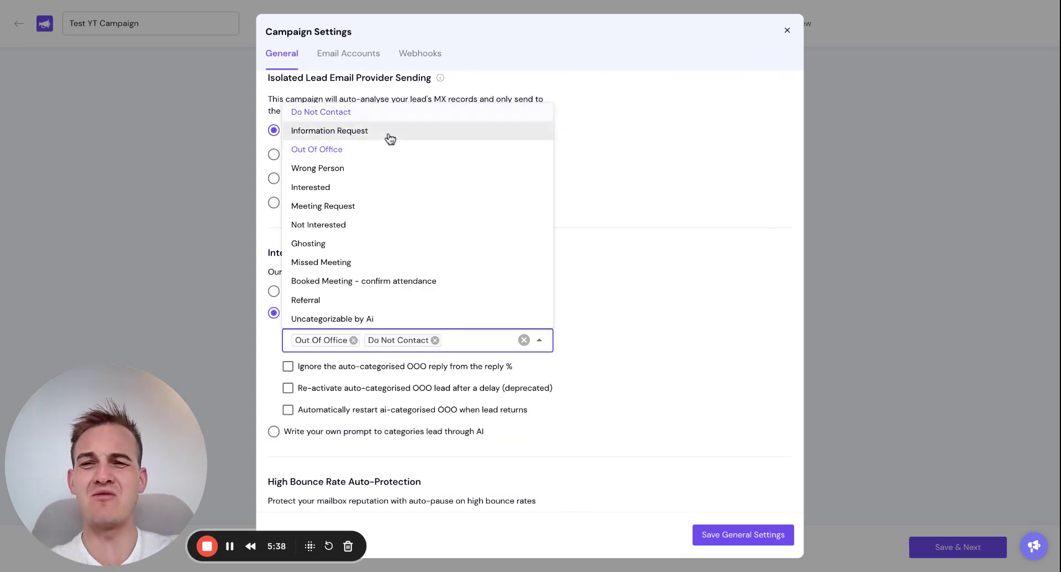
click(390, 134)
click(384, 169)
click(383, 187)
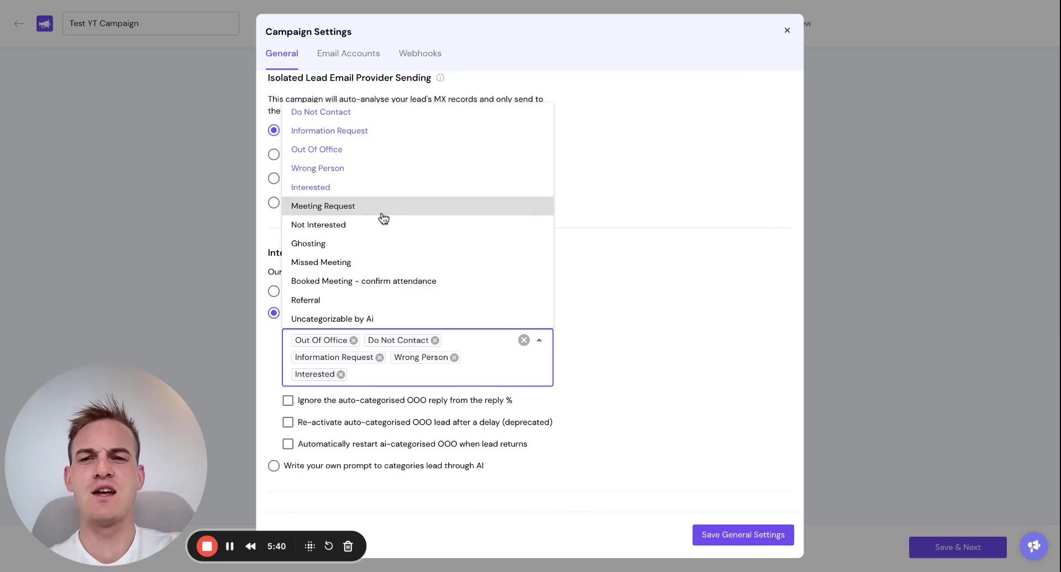
click(382, 213)
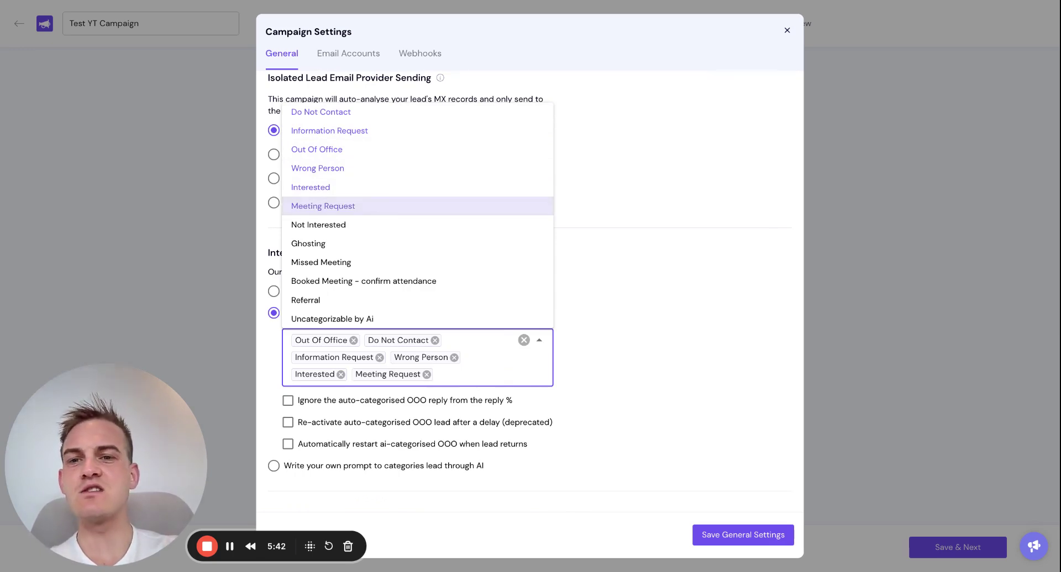
click(381, 233)
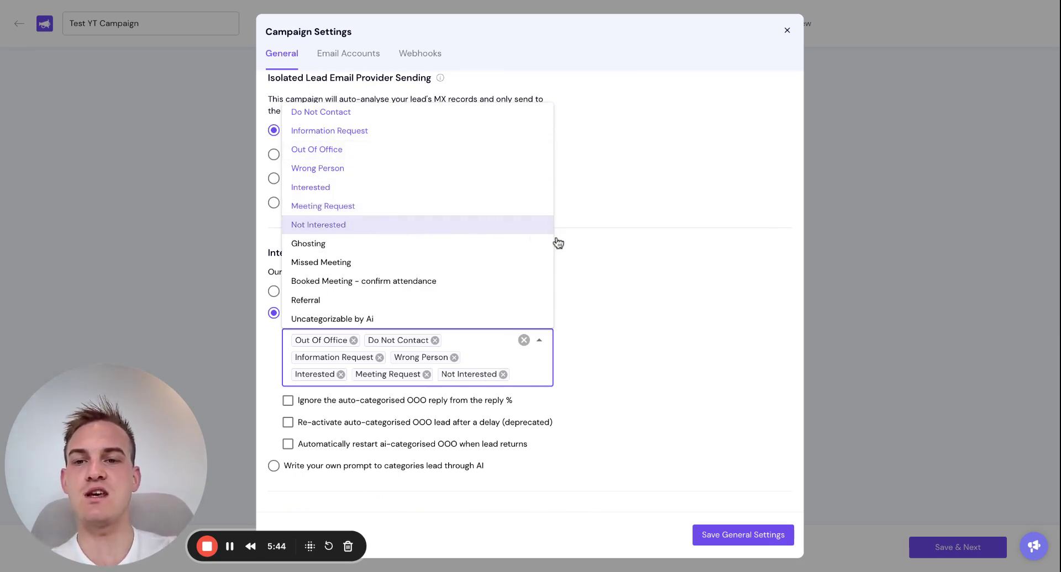
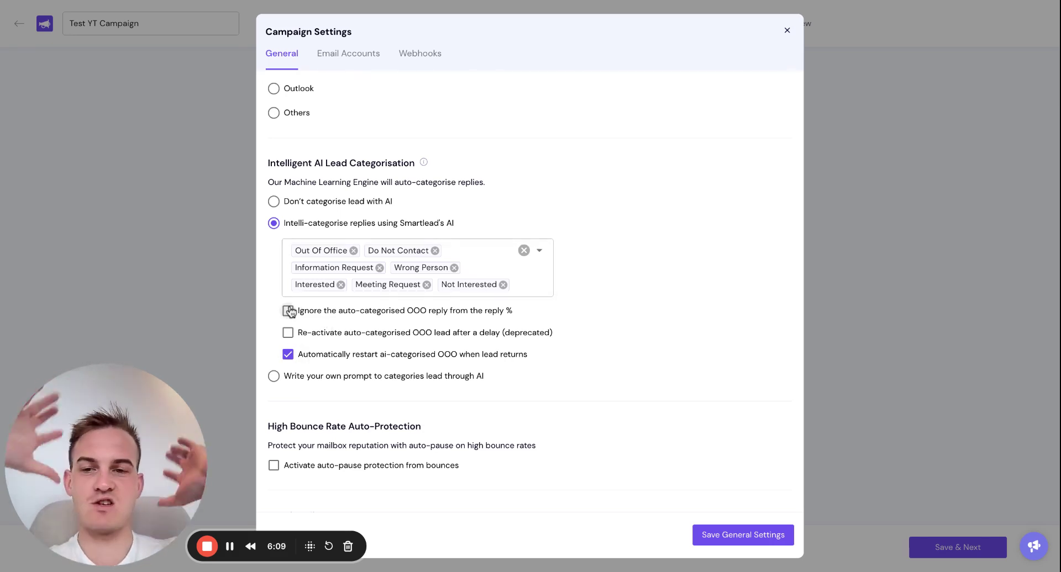
Activate auto-pause protection from bounces with a threshold of 5 and save the general settings
scroll(307, 273, down, 1)
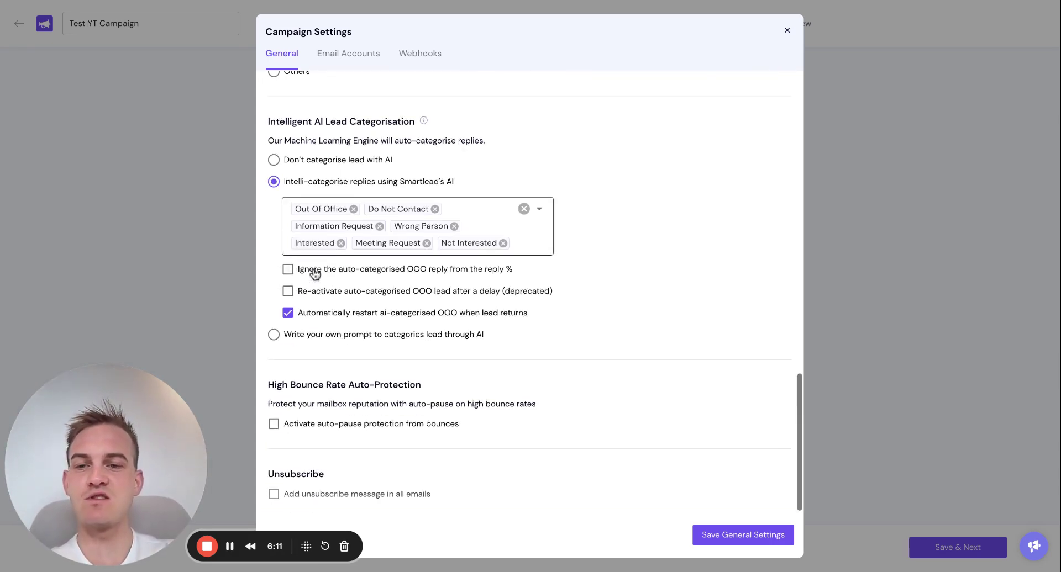
click(297, 425)
click(339, 446)
text(4)
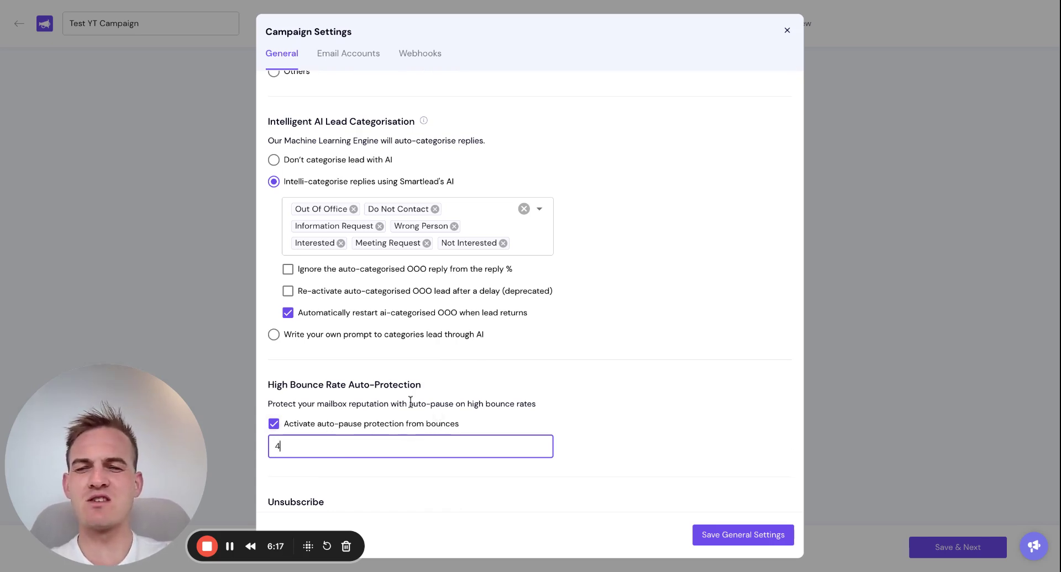
scroll(410, 402, down, 1)
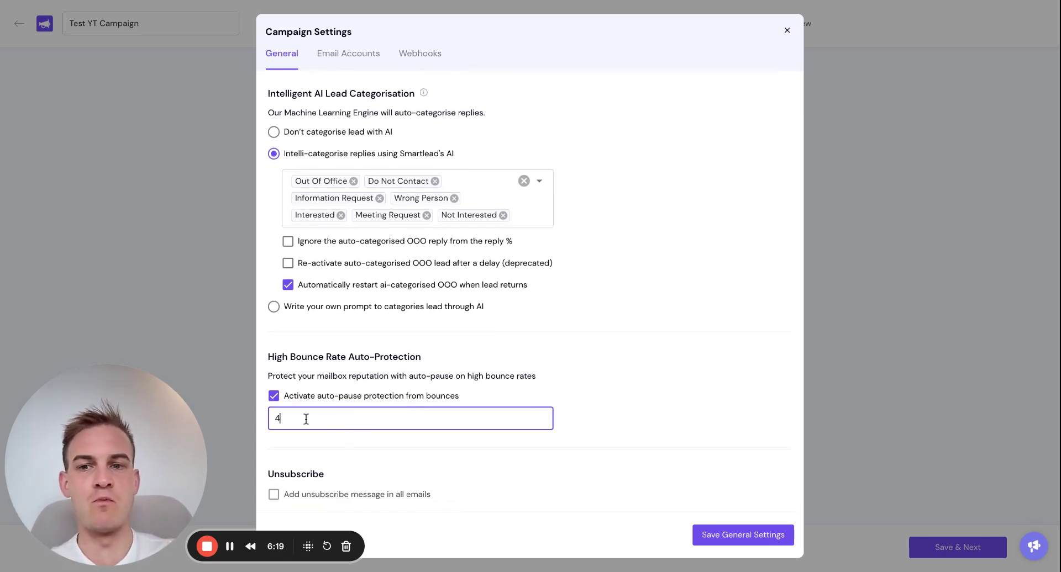
key(BackSpace)
text(5)
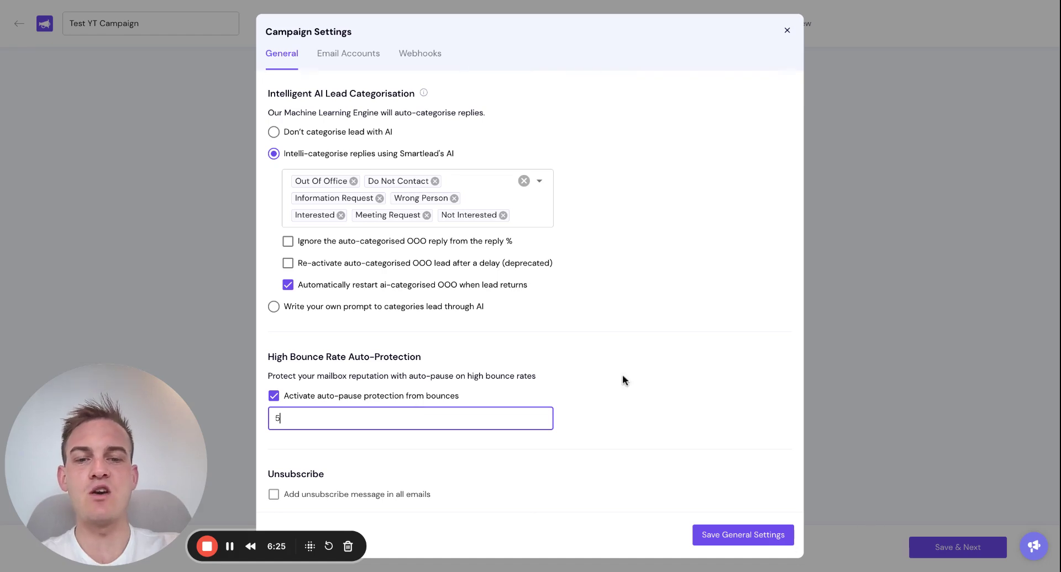
click(512, 529)
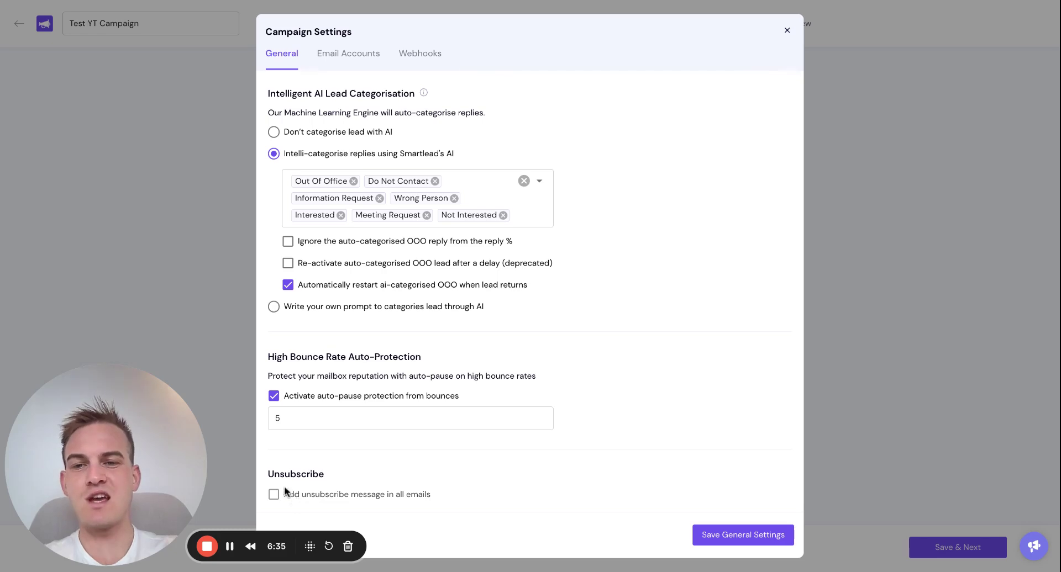
click(718, 531)
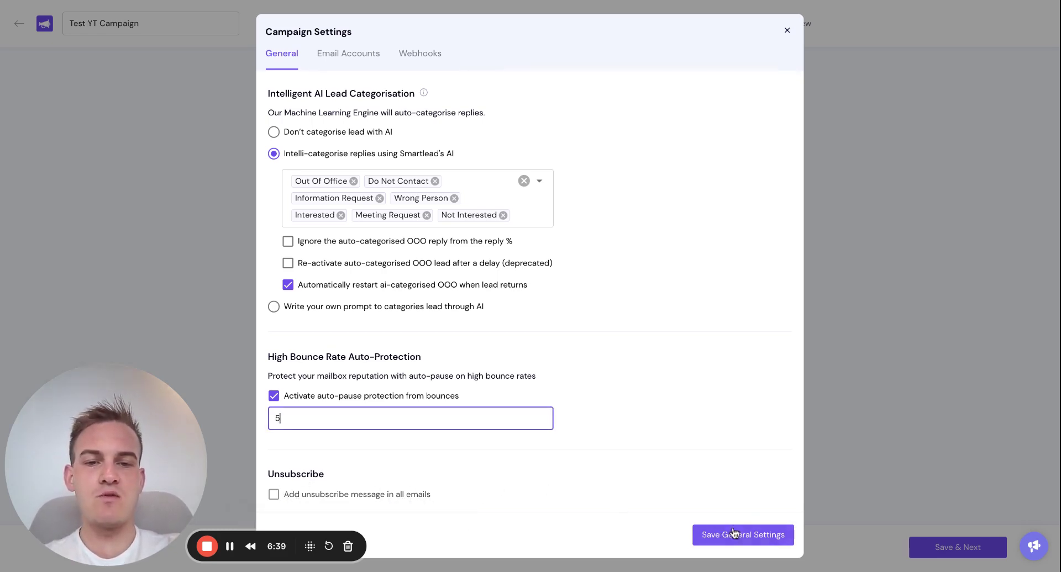
click(728, 536)
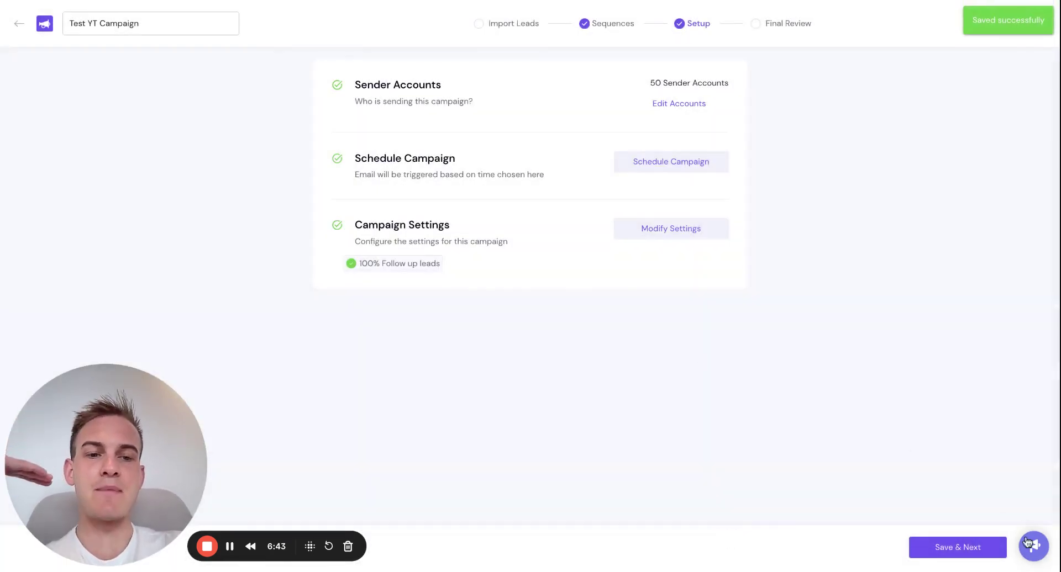
Proceed from the setup stage, save the selected sender email accounts and schedule the campaign
click(988, 549)
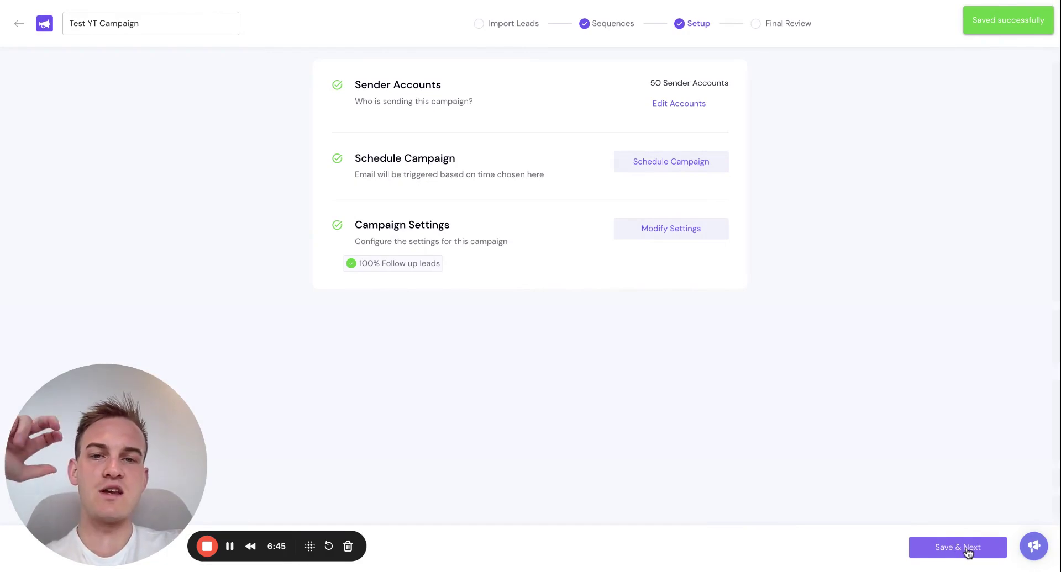
click(967, 553)
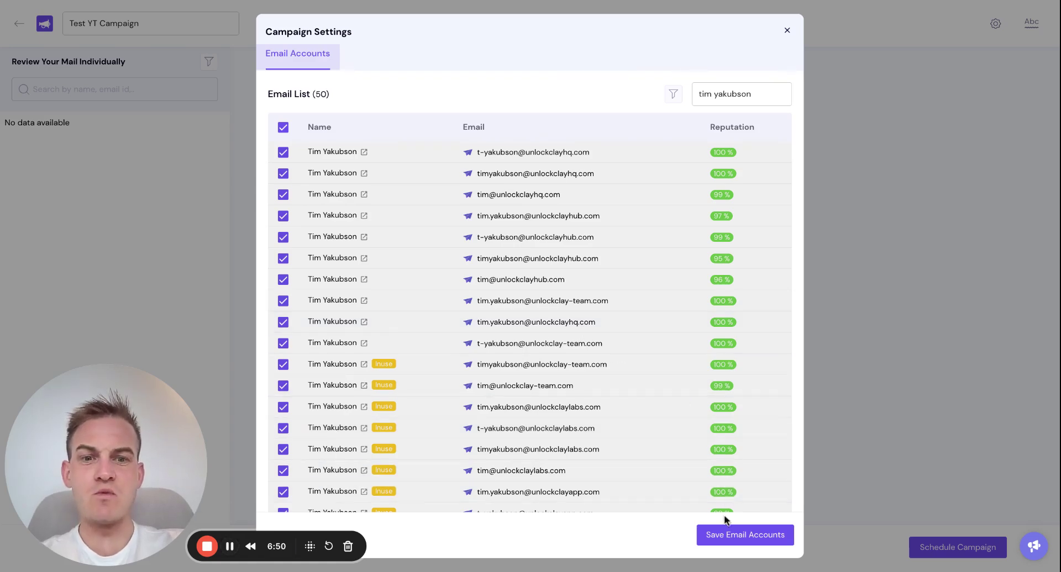
click(729, 540)
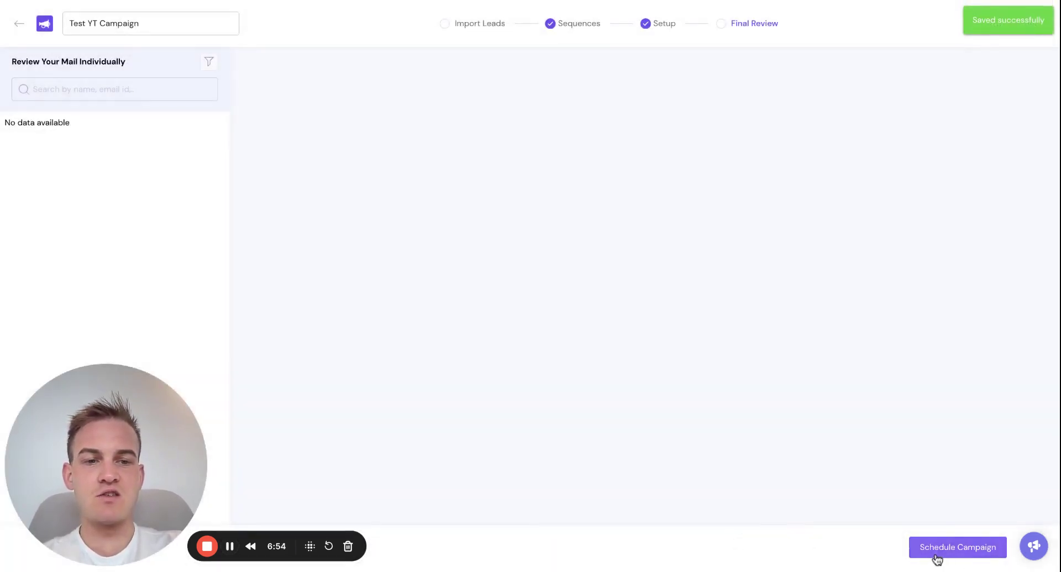
click(950, 553)
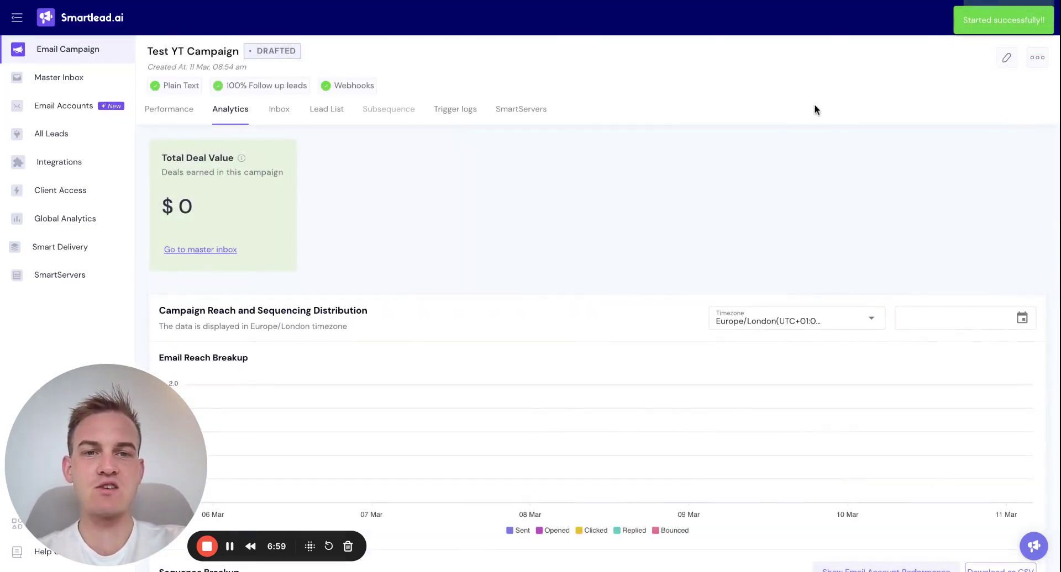
Check the drafted campaign's status and lead list, and reopen its email sequence in the campaign editor
click(1037, 60)
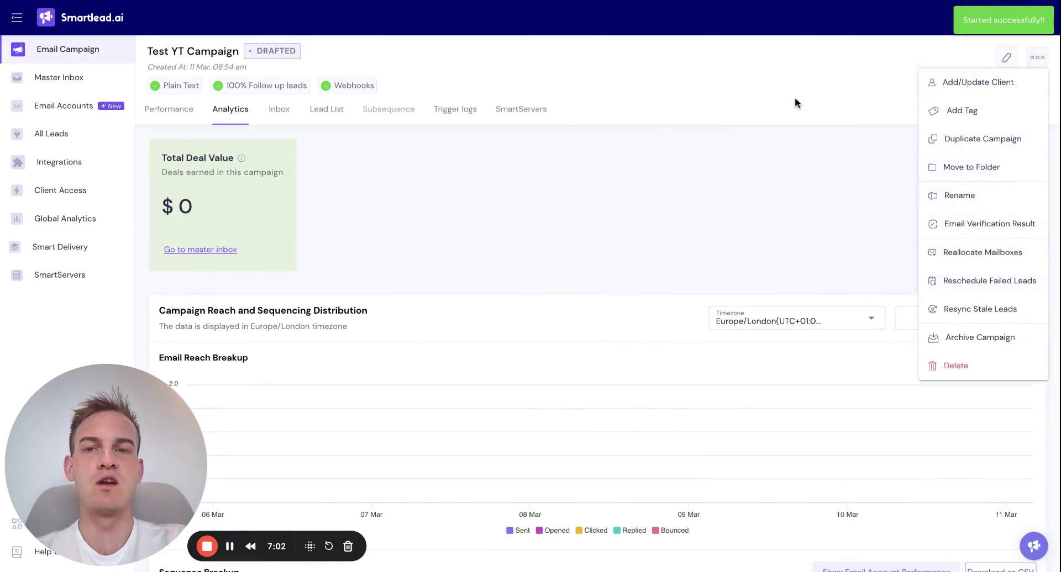
double_click(296, 51)
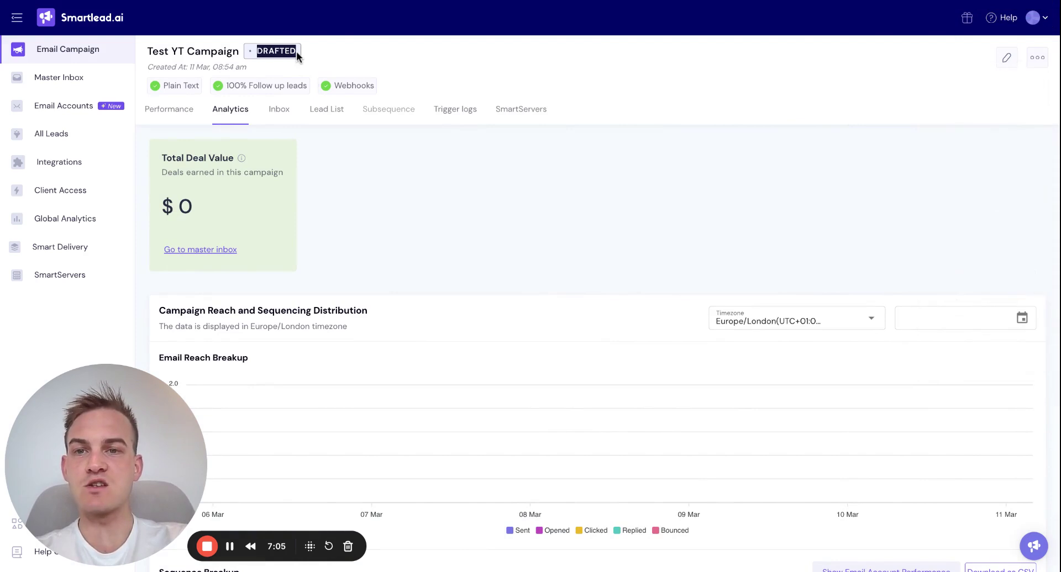
click(326, 119)
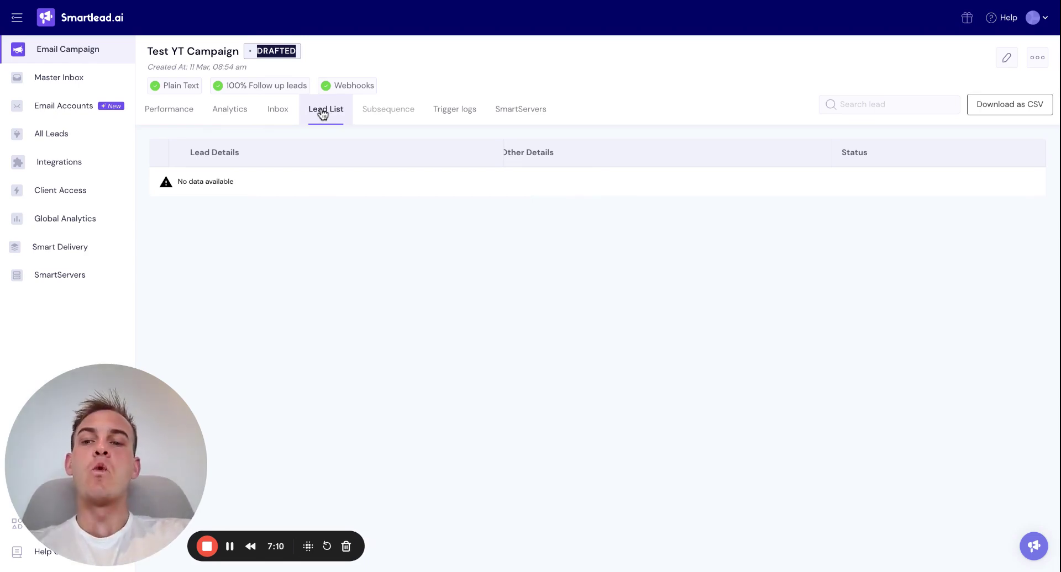
click(1003, 65)
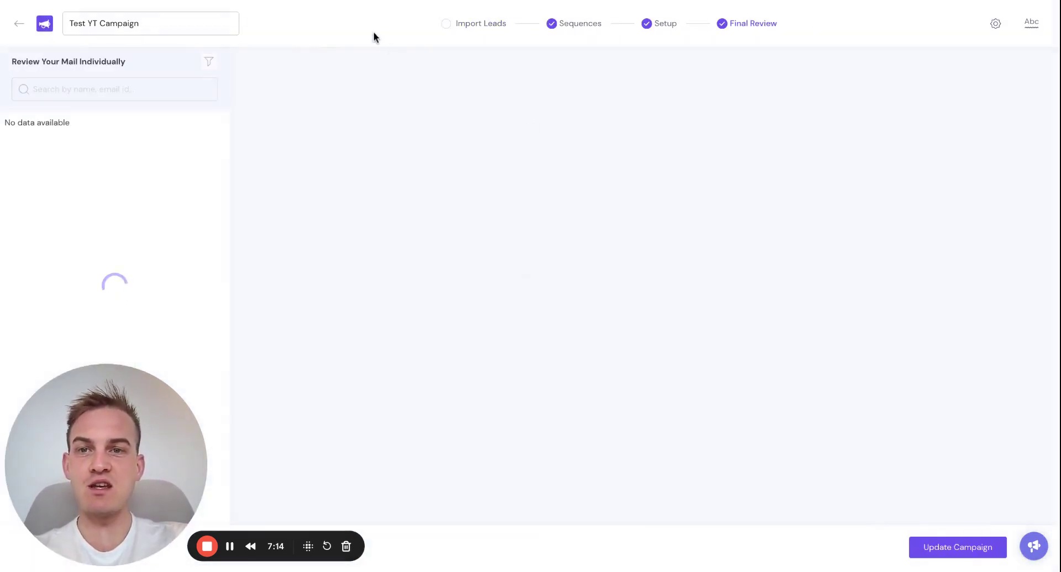
click(579, 24)
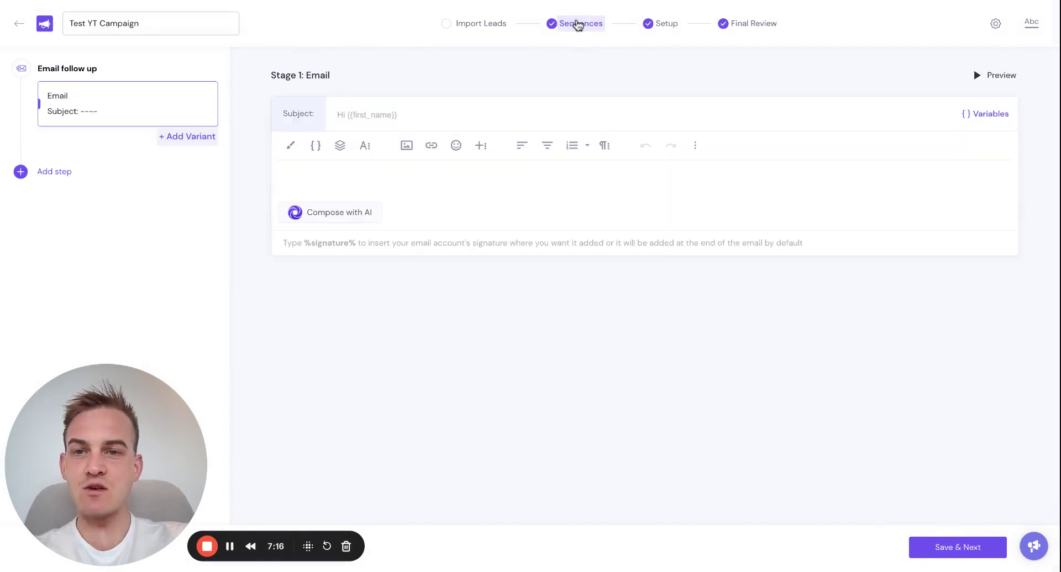
Switch to the "How it works" outline and highlight the "Generate {custom message}" item
click(229, 547)
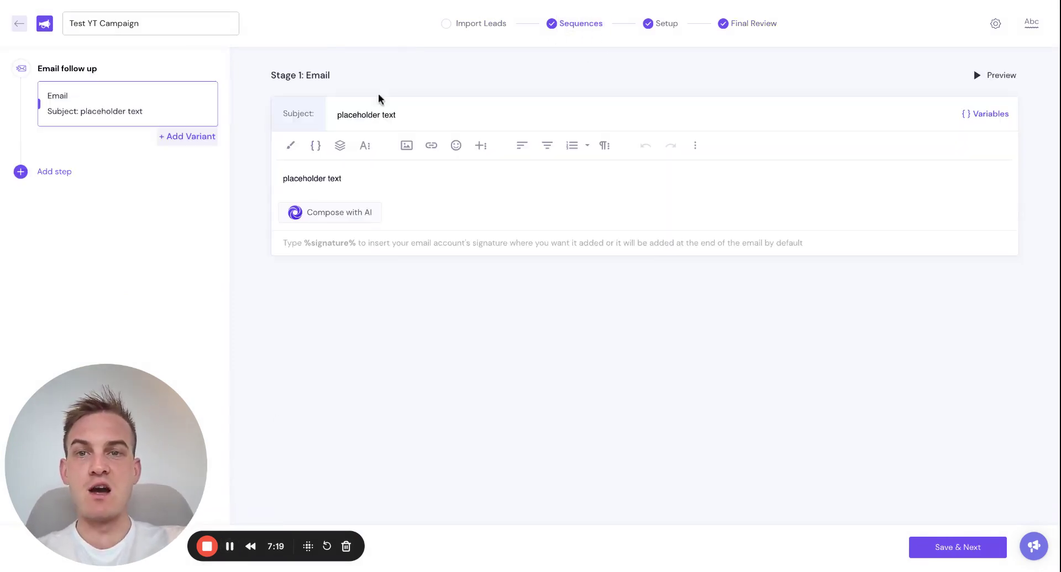
key(ctrl+Tab)
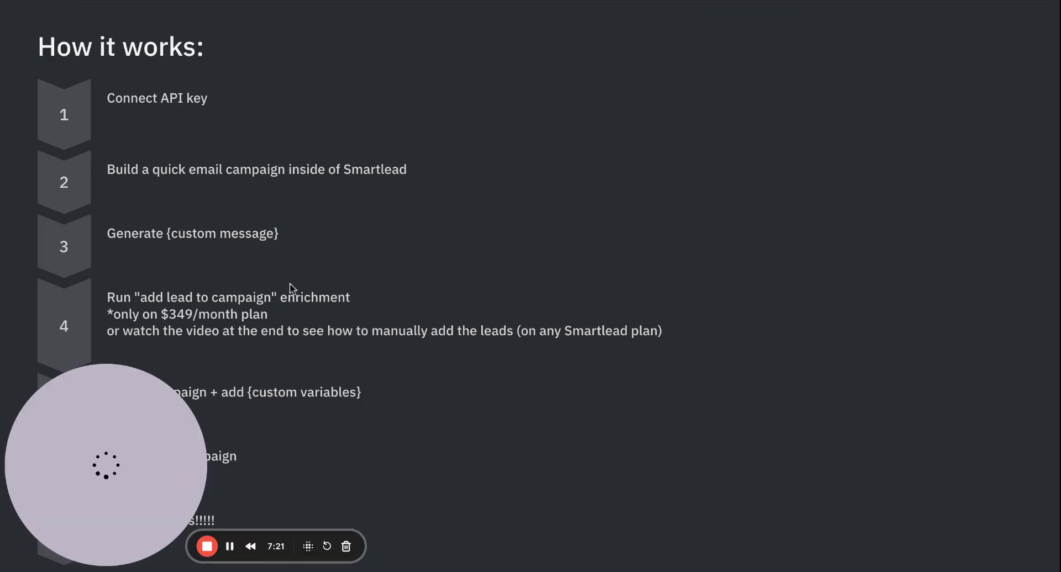
triple_click(110, 237)
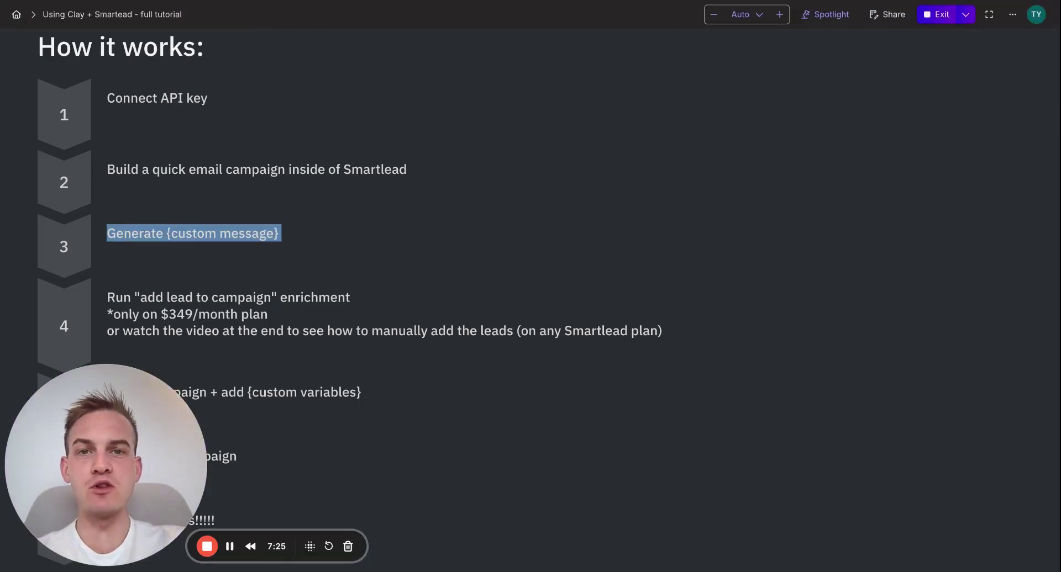
Switch to the Clay table and add a Message column with the body "Hi First Name - curious - what's your 5km PB?", inserting the First Name column
key(ctrl+Tab)
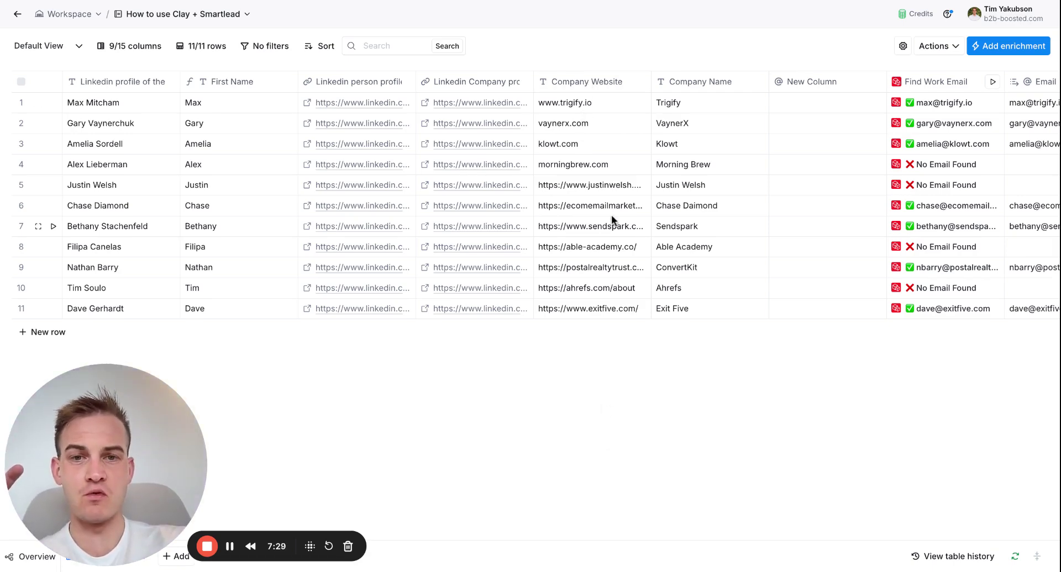
scroll(611, 215, right, 3)
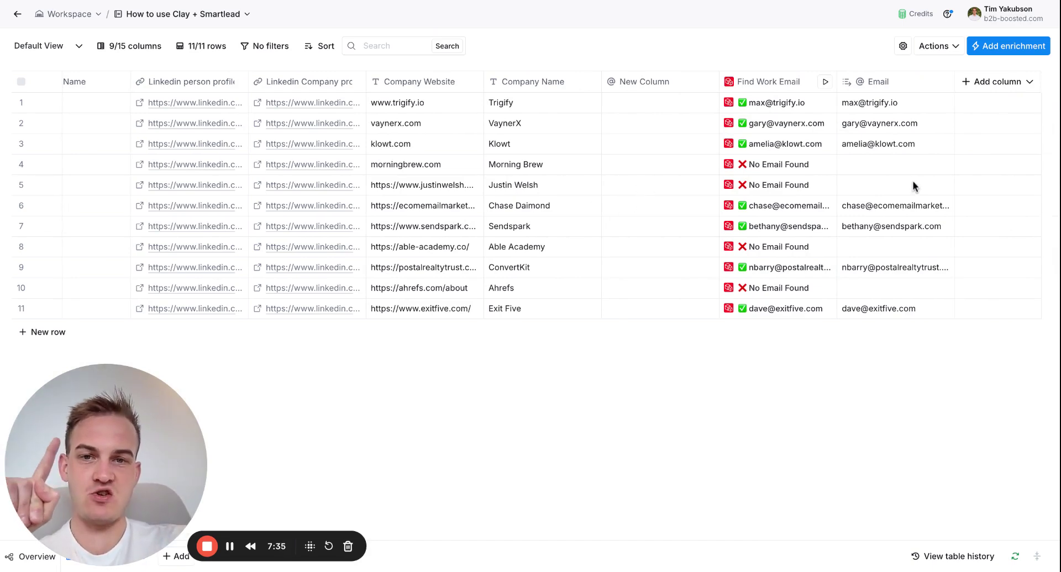
click(987, 88)
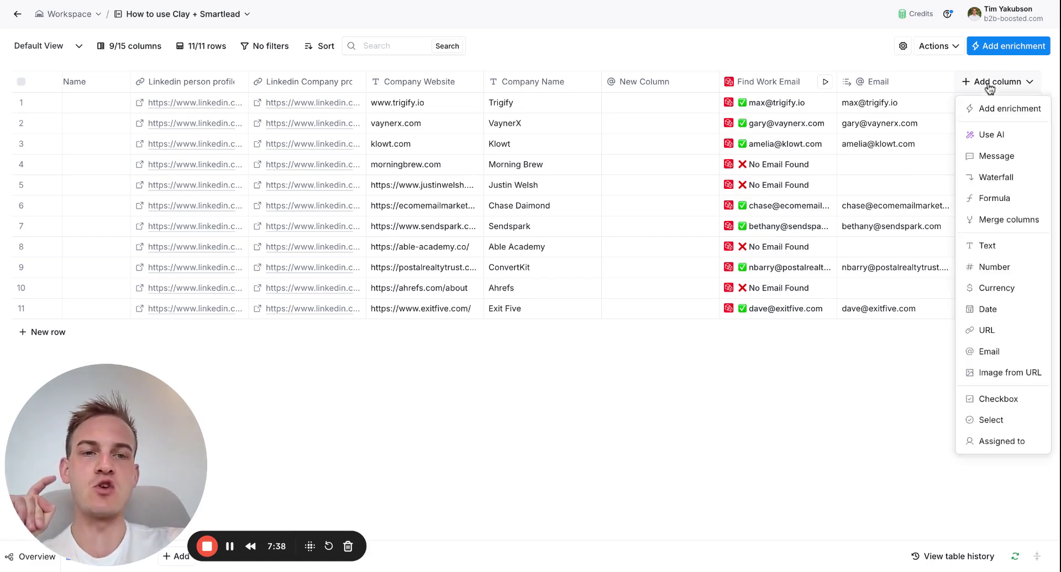
click(989, 159)
click(725, 227)
text(Hi)
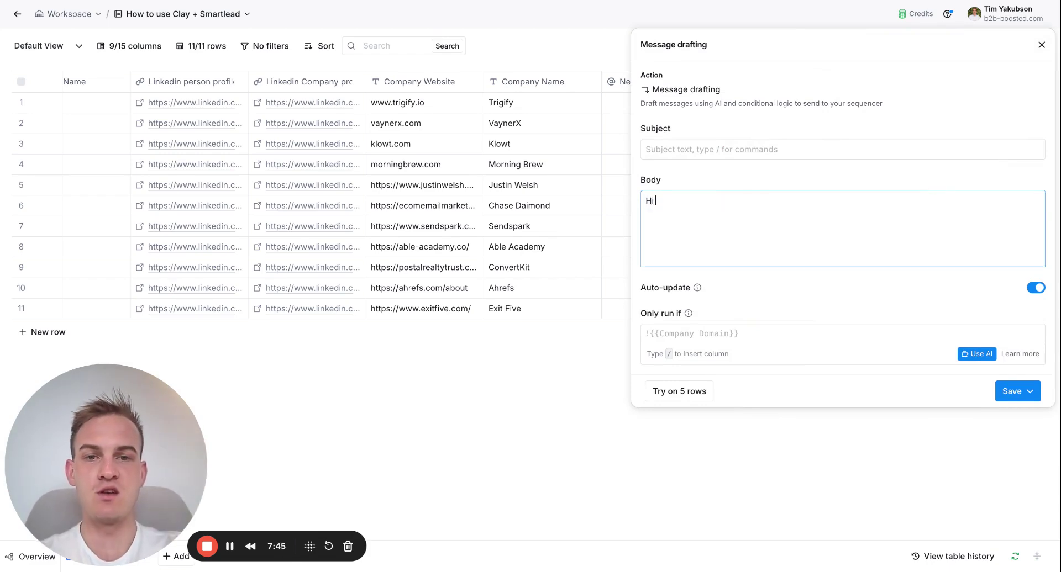
text( /first)
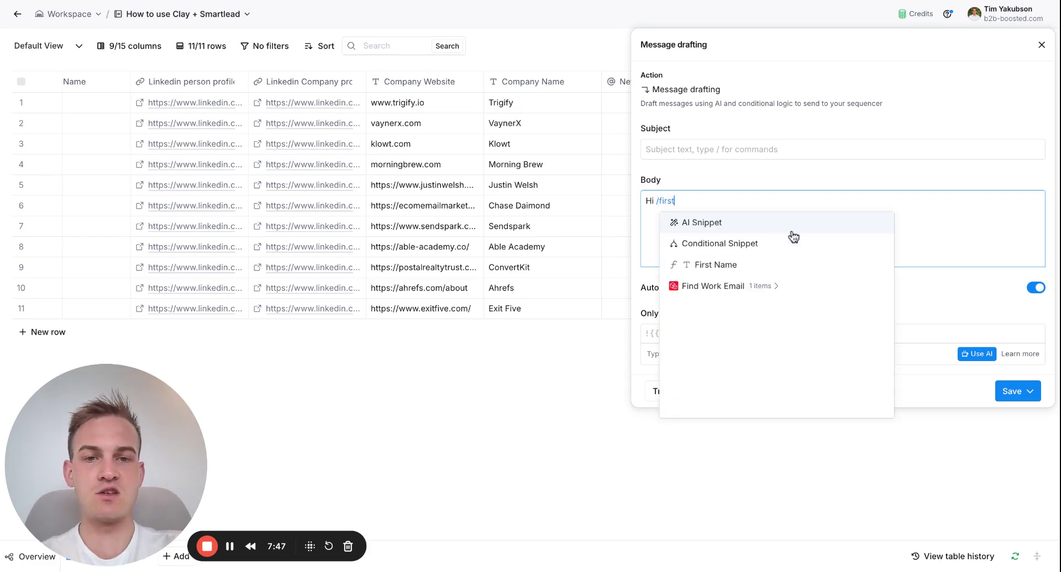
click(777, 269)
text(- curious - what's your 5k)
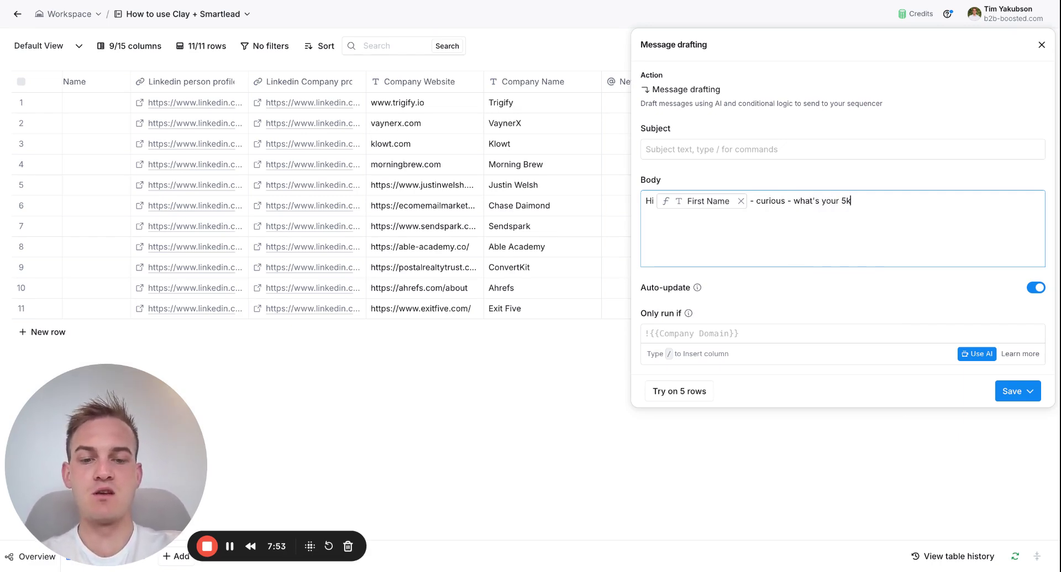
Set the message subject to "Re: 5km PB" and save the drafted message
click(751, 151)
text(Re: 5km PB)
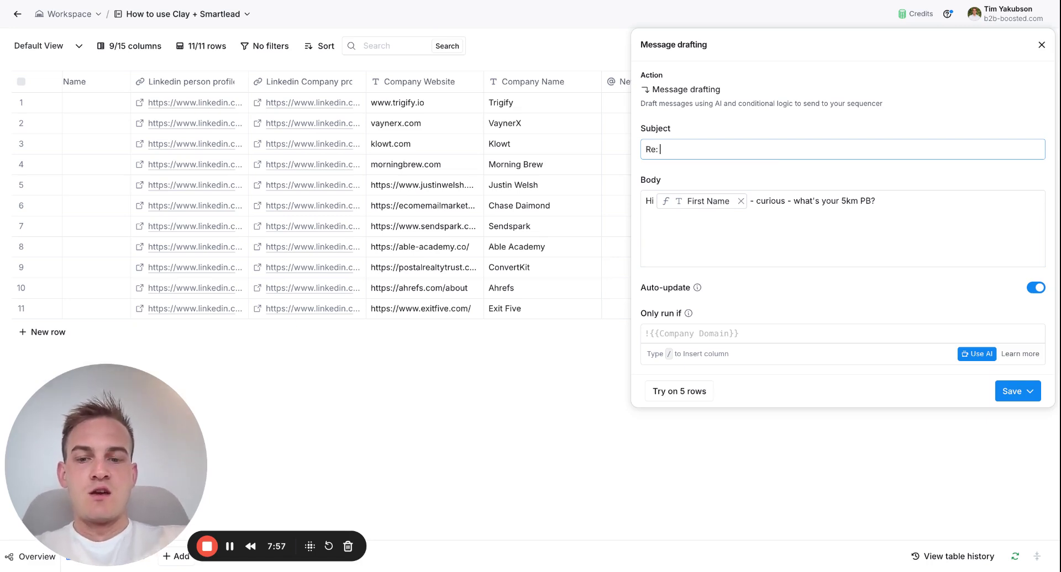
click(1011, 391)
click(954, 468)
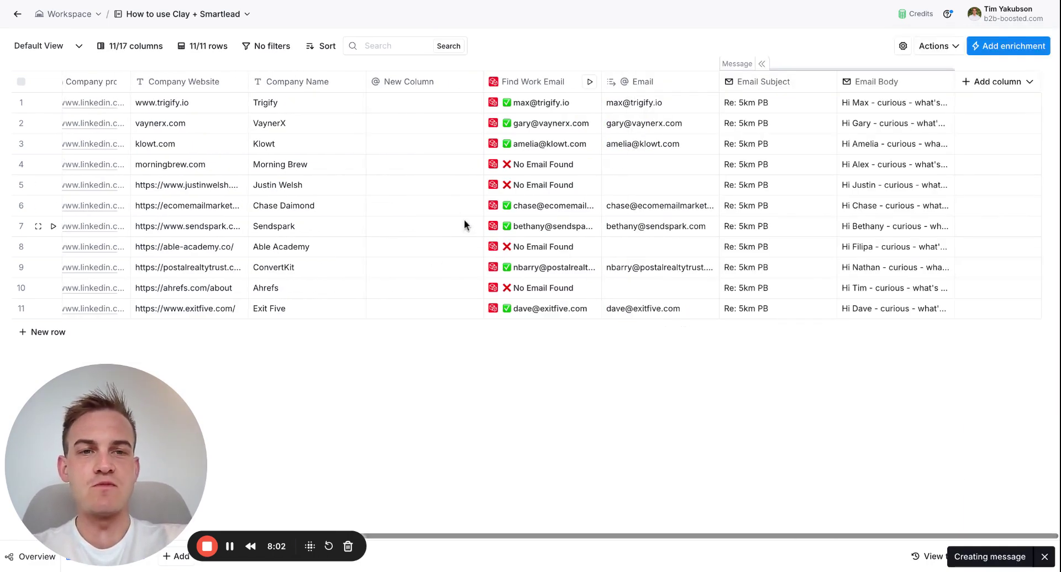
Rename the Email Body column as {email 1}
click(883, 88)
click(877, 114)
text({email)
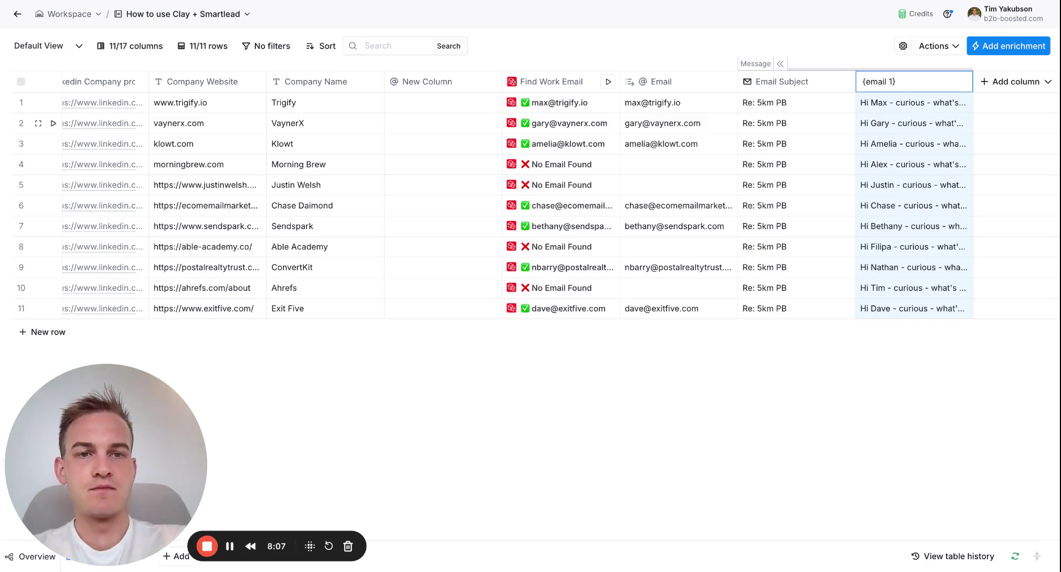
text( 1})
key(Return)
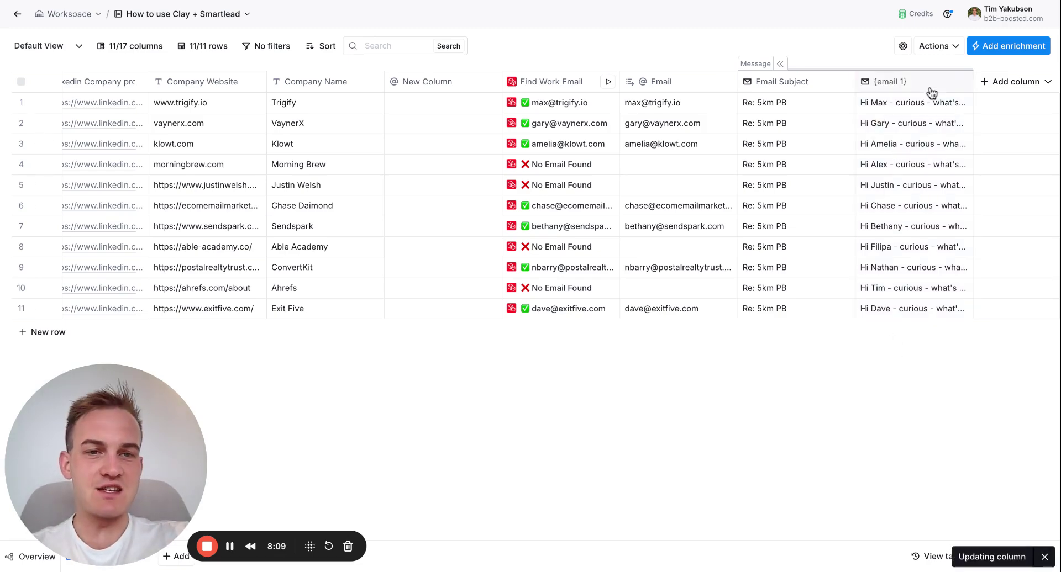
click(932, 93)
click(1018, 448)
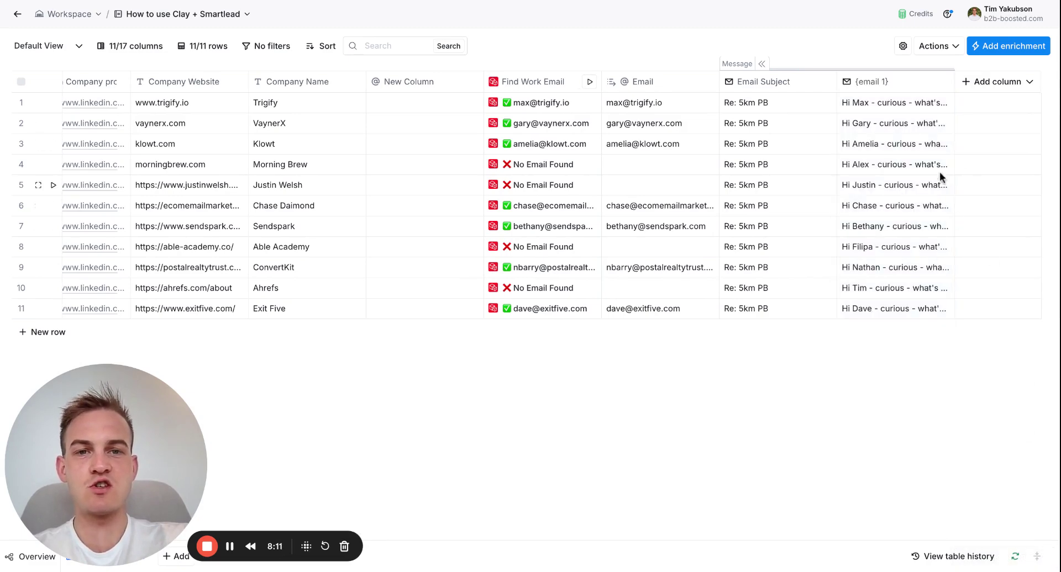
Duplicate the {email 1} column, rename the copy {email 2}, and save its settings
scroll(677, 174, left, 7)
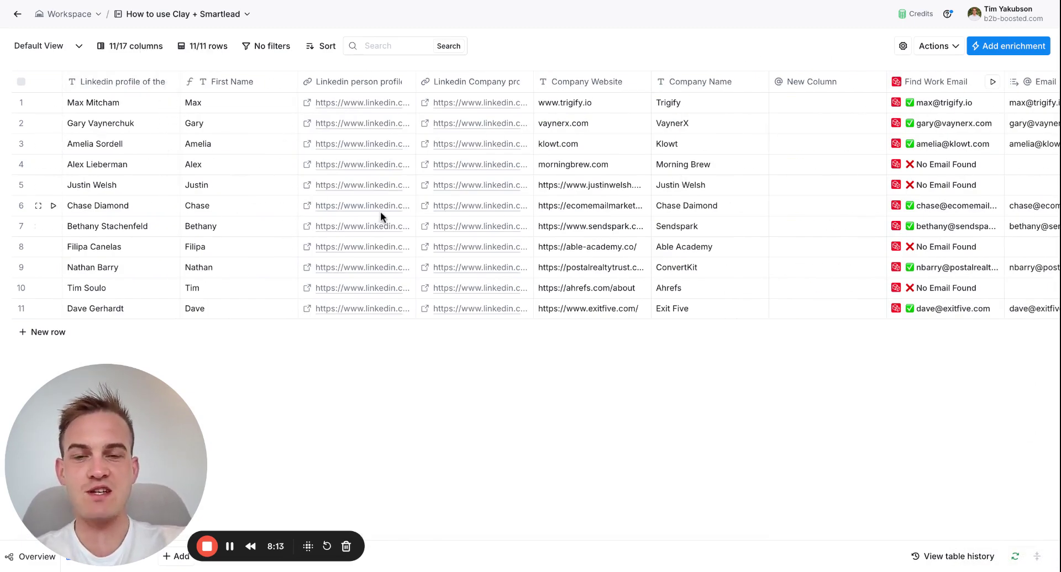
scroll(380, 211, right, 7)
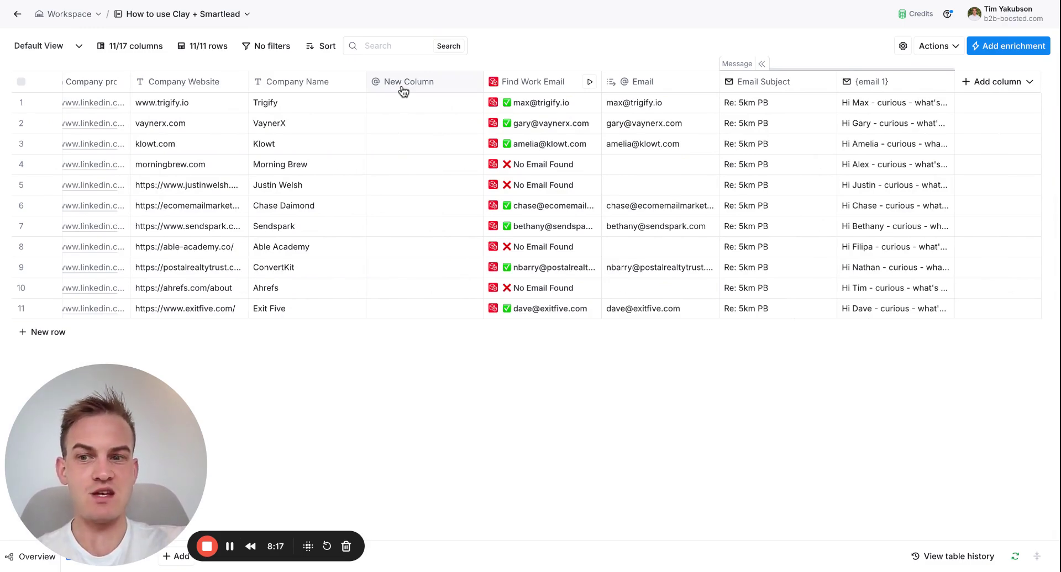
click(891, 91)
click(893, 241)
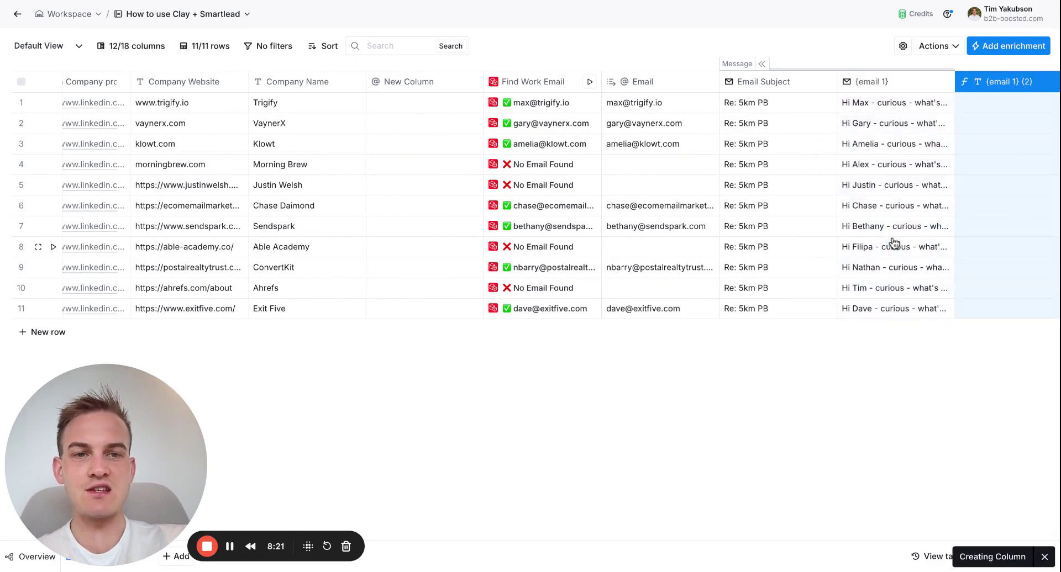
click(884, 52)
text({email 2})
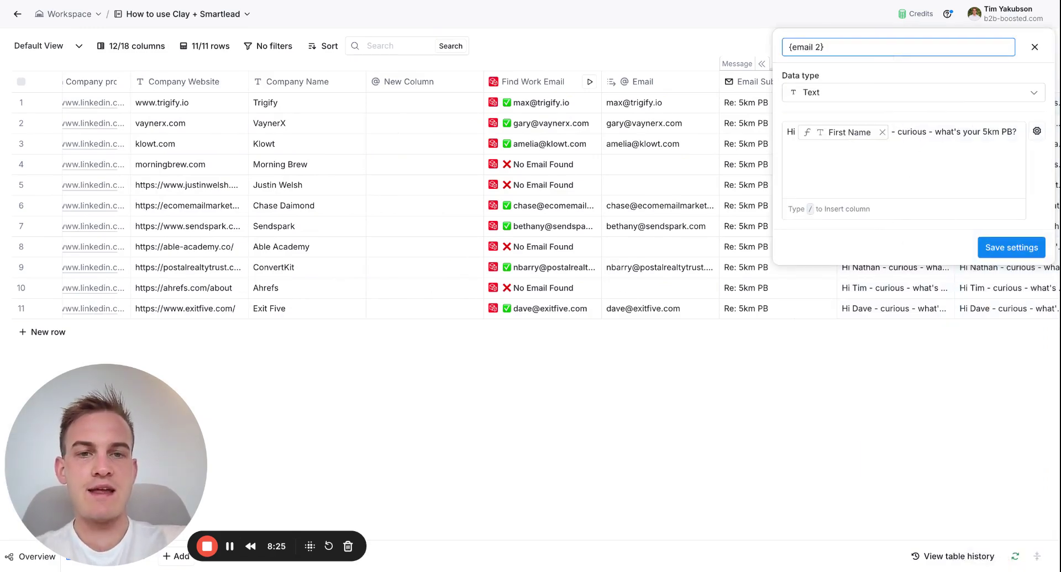
click(1016, 247)
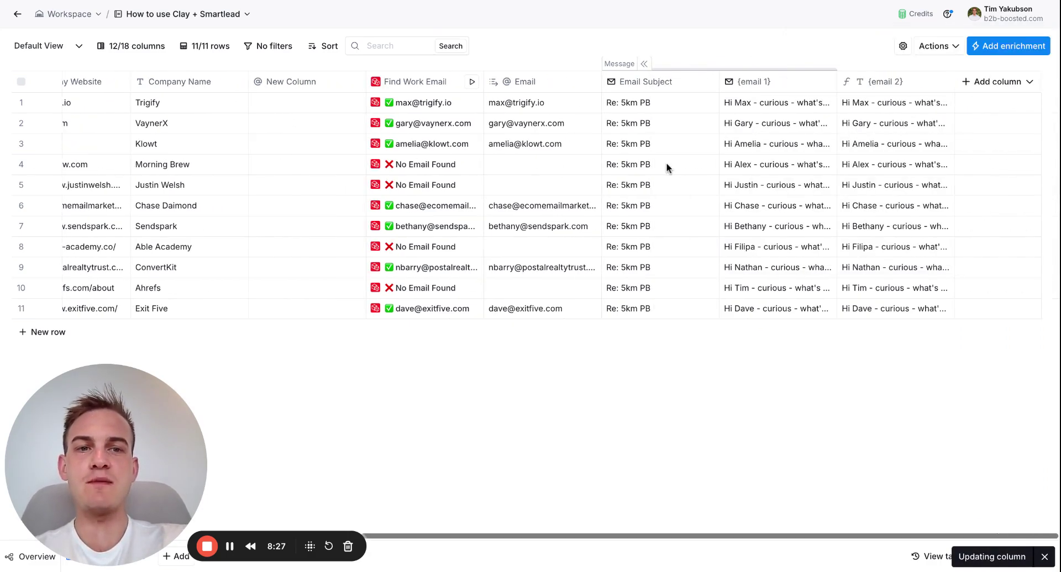
click(894, 144)
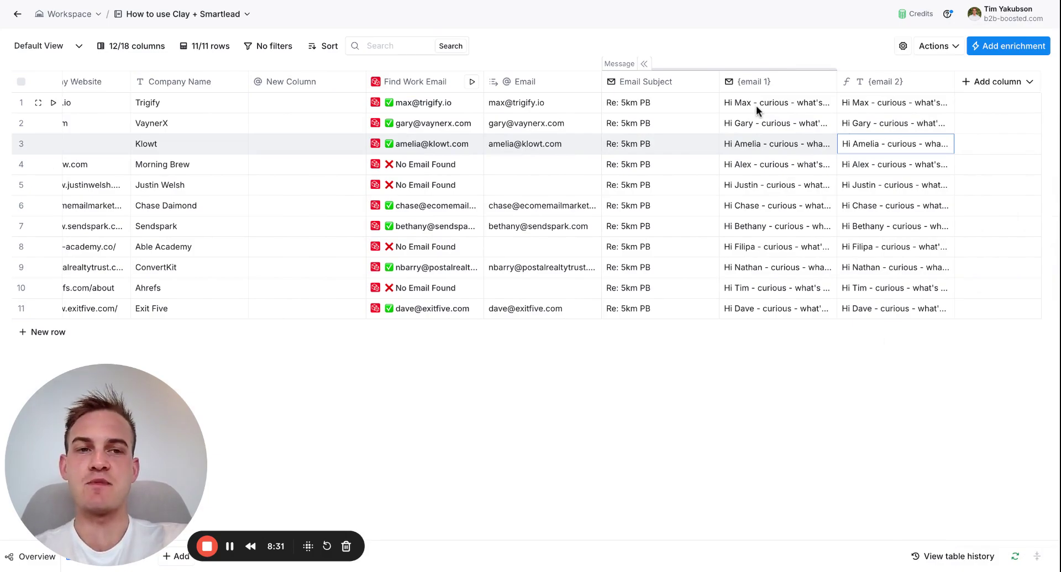
Switch to the "How it works" outline and highlight the 'Run "add lead to campaign" enrichment' item
key(ctrl+Tab)
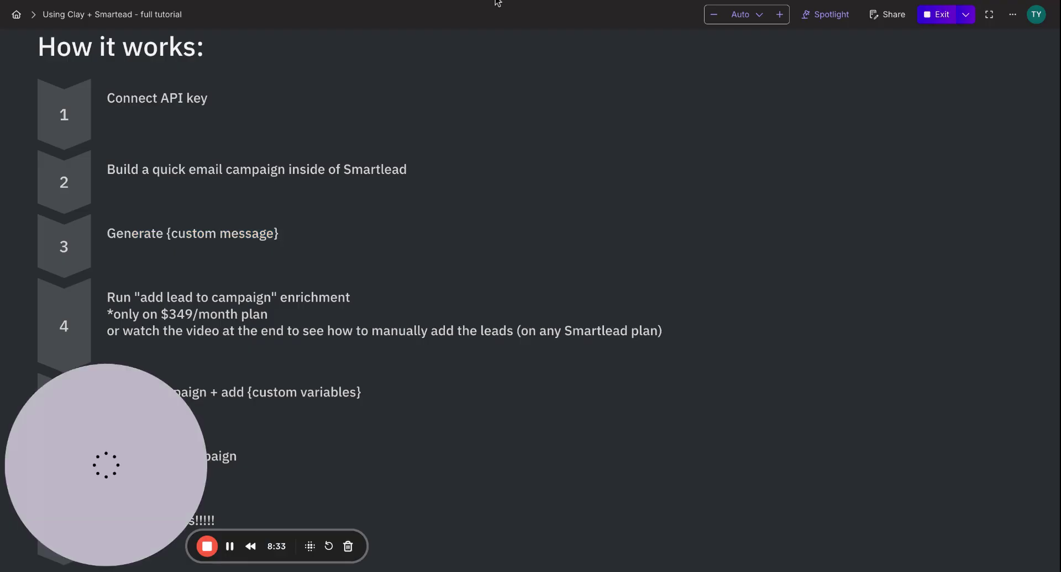
drag(108, 299, 338, 299)
Switch to the Clay table and add Smartlead.ai's Add Lead to Campaign enrichment
key(ctrl+Tab)
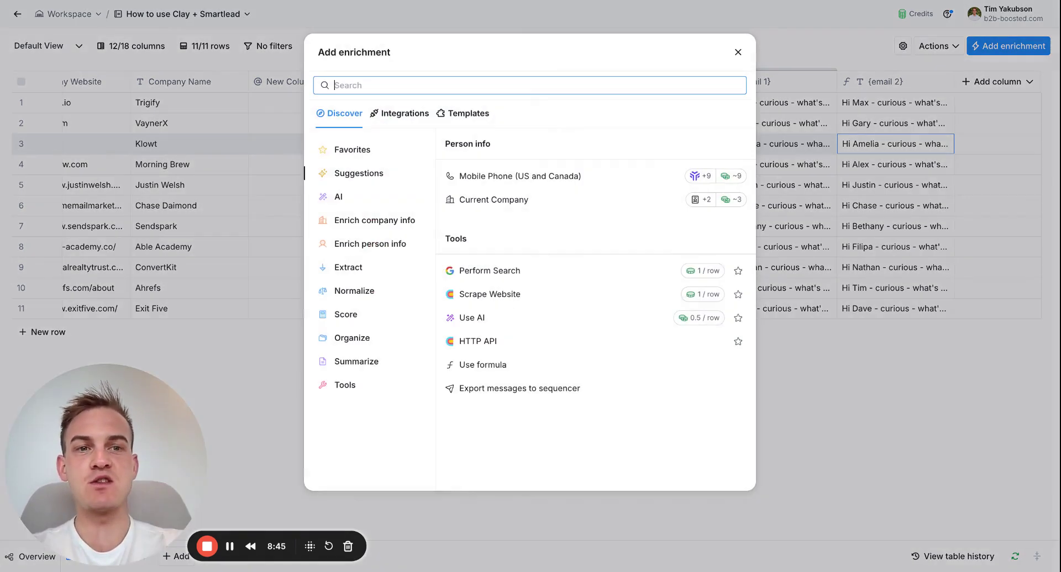
text(smartlead)
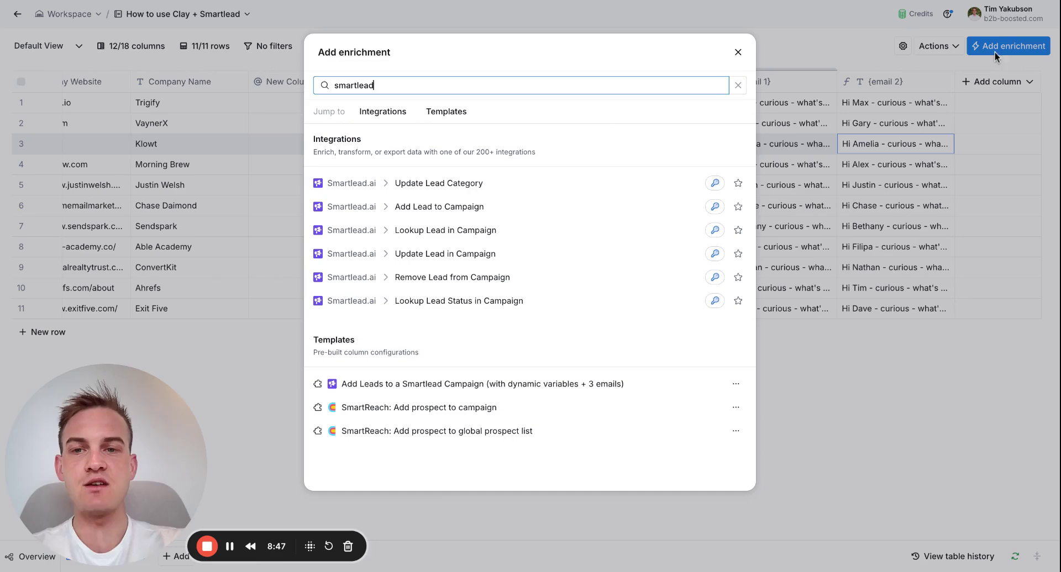
click(484, 207)
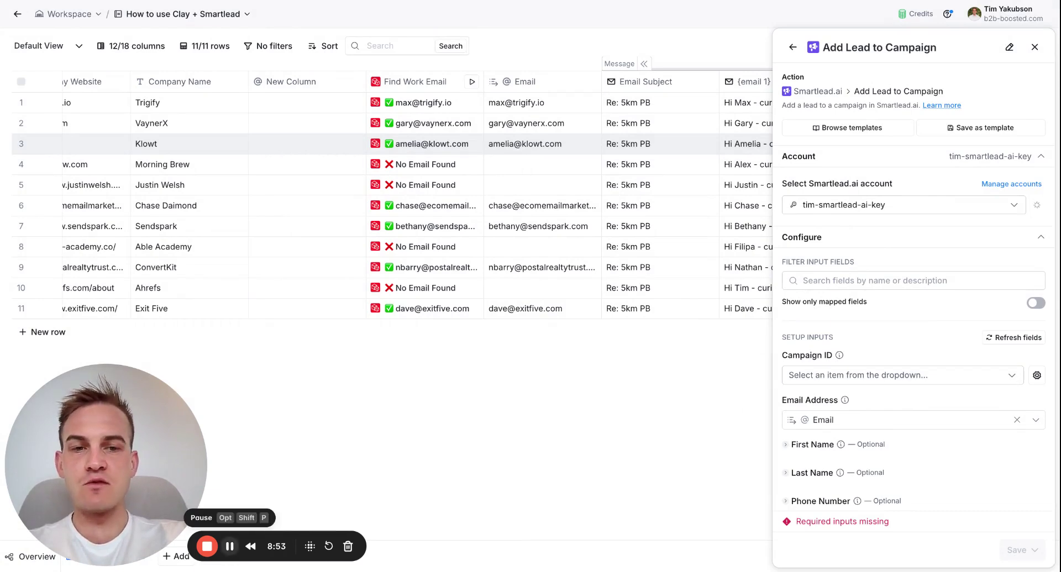
Set the enrichment's Campaign ID to Test YT Campaign and map its First Name input to the First Name column
click(895, 375)
text(test)
key(Return)
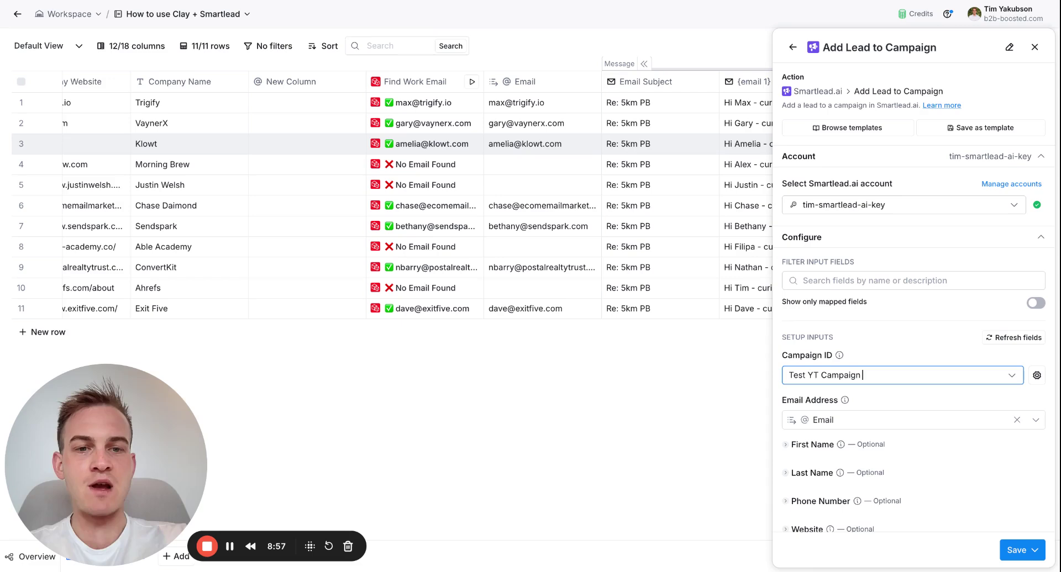
mouse_move(844, 400)
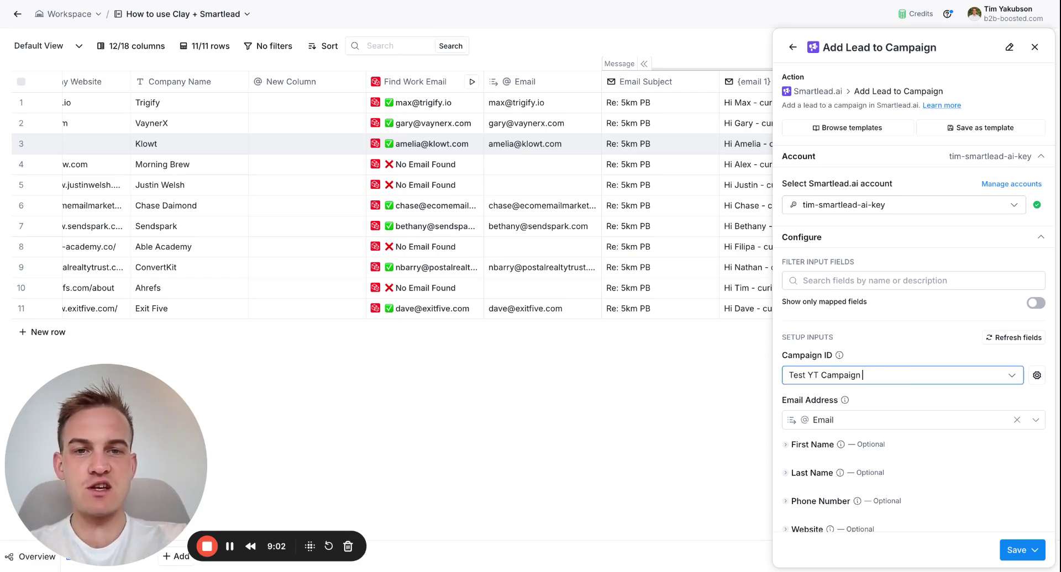
key(Escape)
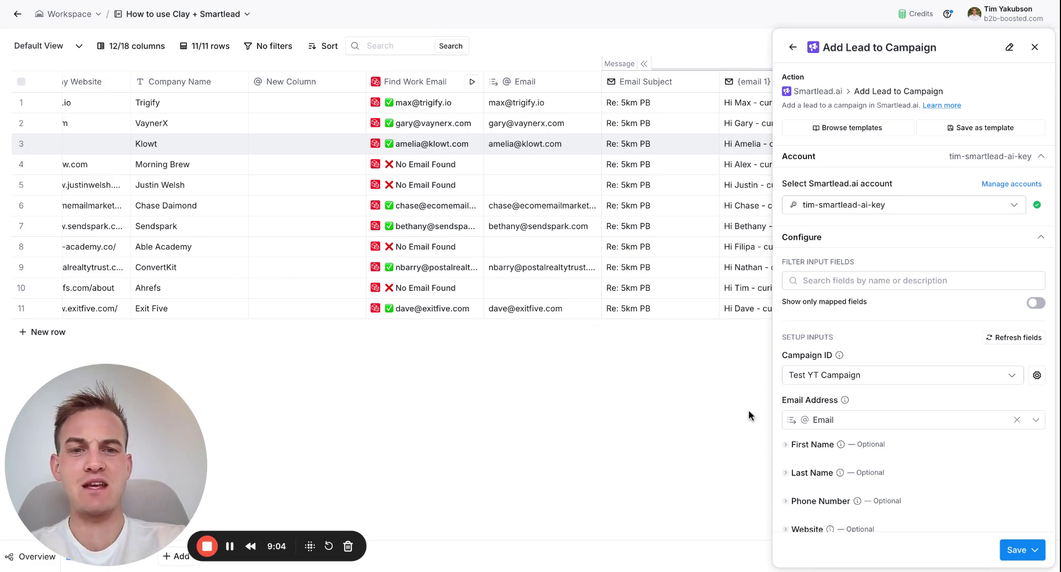
click(834, 444)
click(807, 469)
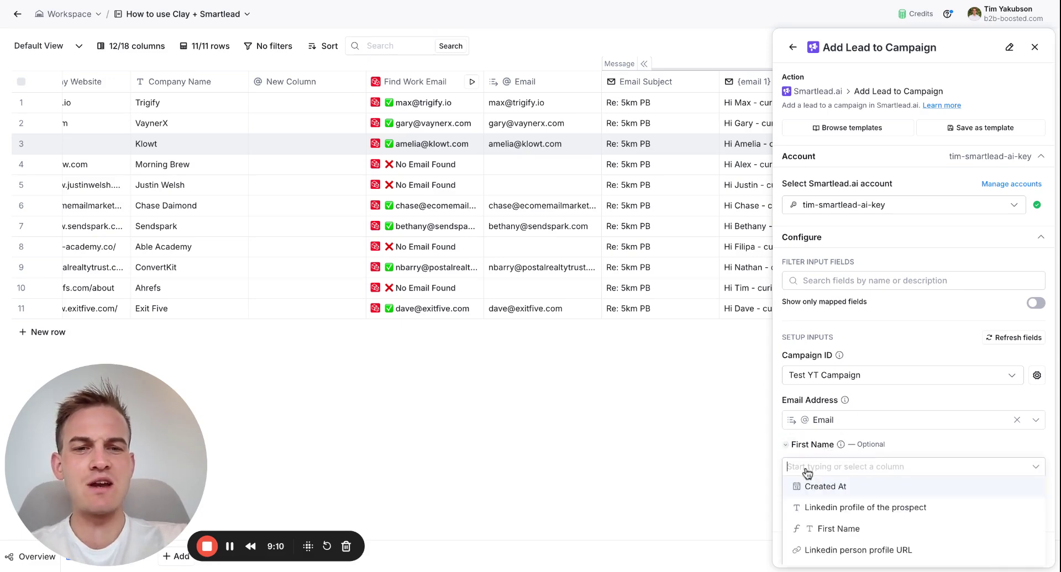
click(864, 529)
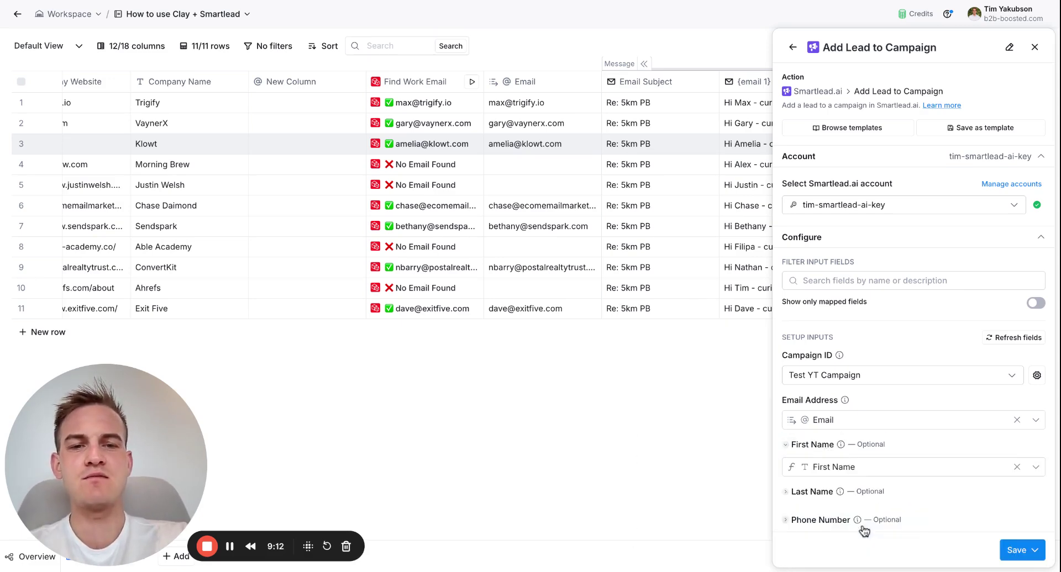
Add two custom fields named email_1 and email_2 to the Add Lead to Campaign enrichment
scroll(891, 468, down, 3)
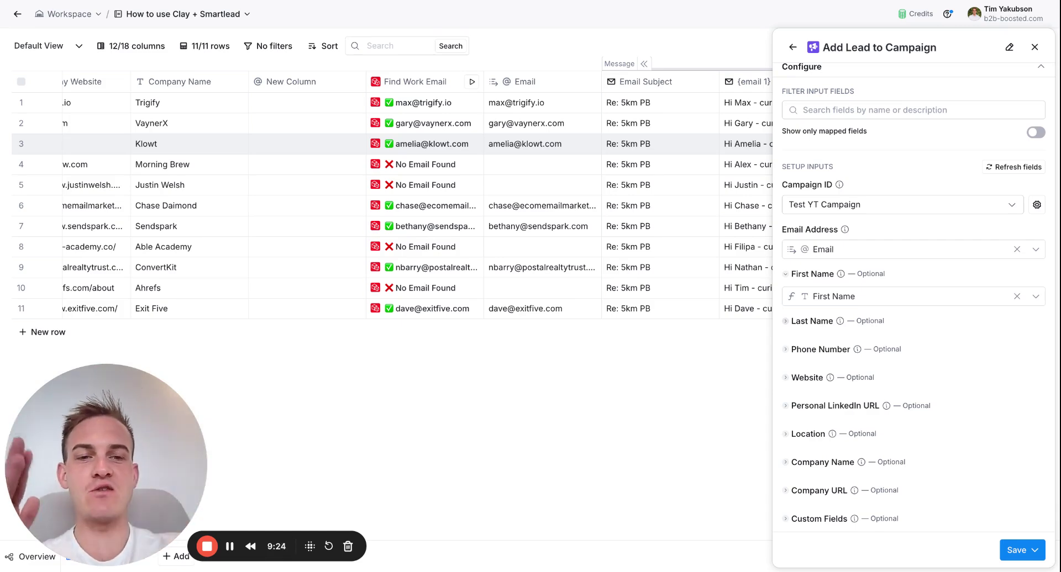
scroll(829, 326, down, 4)
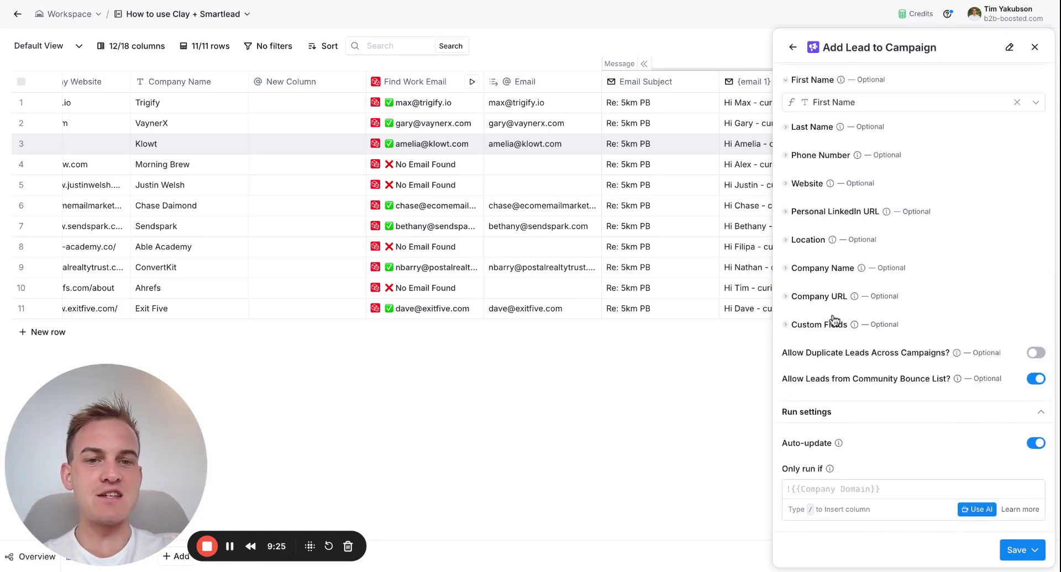
click(787, 326)
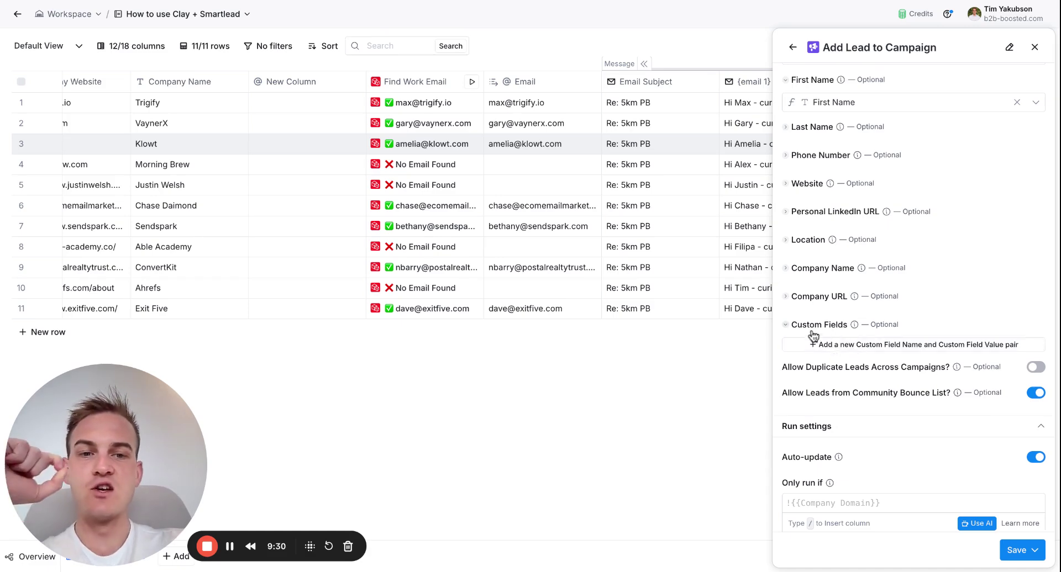
scroll(613, 205, right, 5)
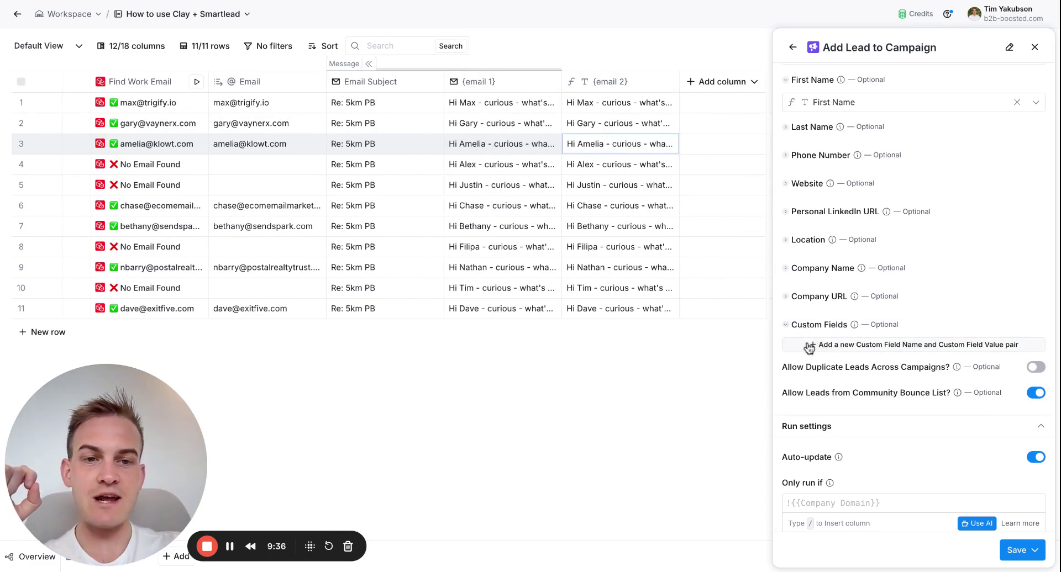
click(918, 352)
click(845, 347)
text({)
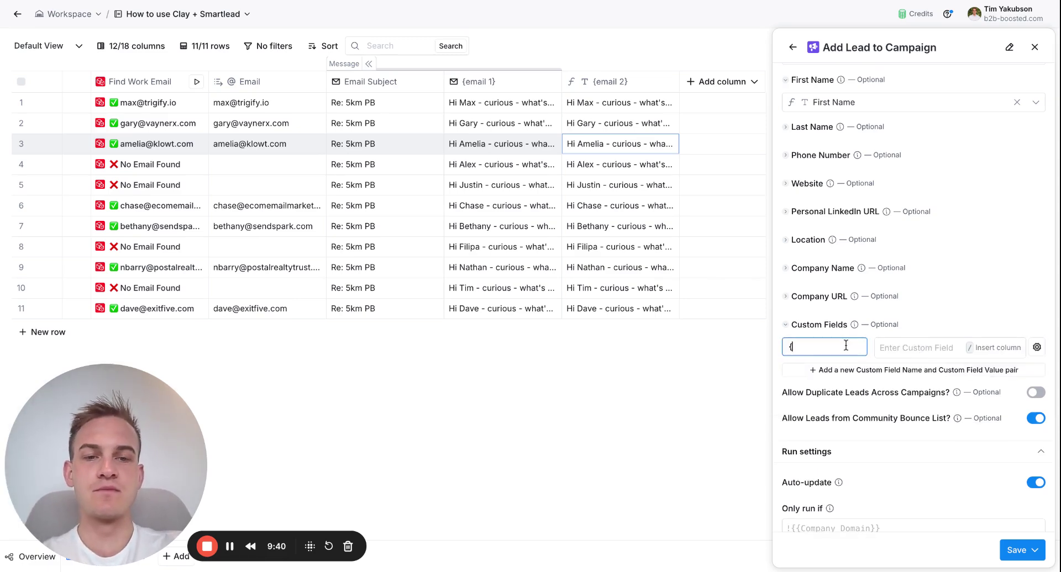
key(BackSpace)
text(email_1)
key(ctrl+a)
key(ctrl+c)
click(824, 370)
key(ctrl+v)
key(BackSpace)
Map the email_1 and email_2 custom fields to the {email 1} and {email 2} columns, and open the save options
click(923, 352)
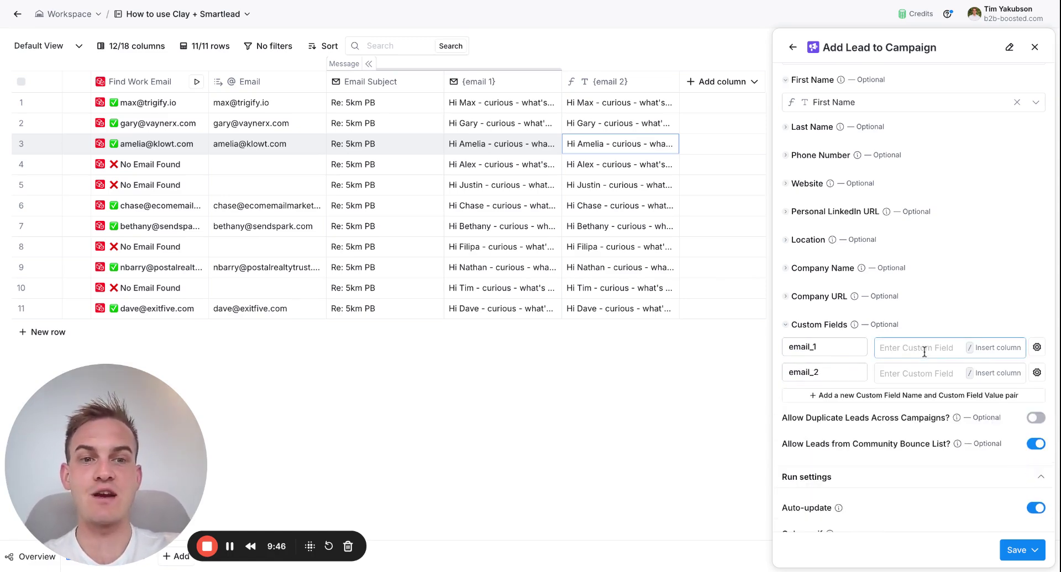
text(/)
key(BackSpace)
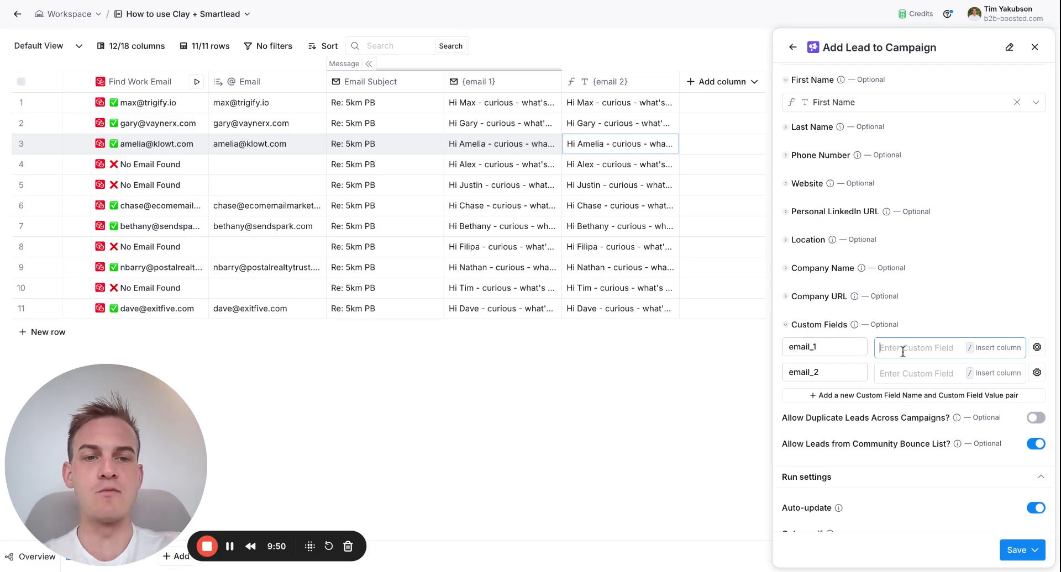
text(/1)
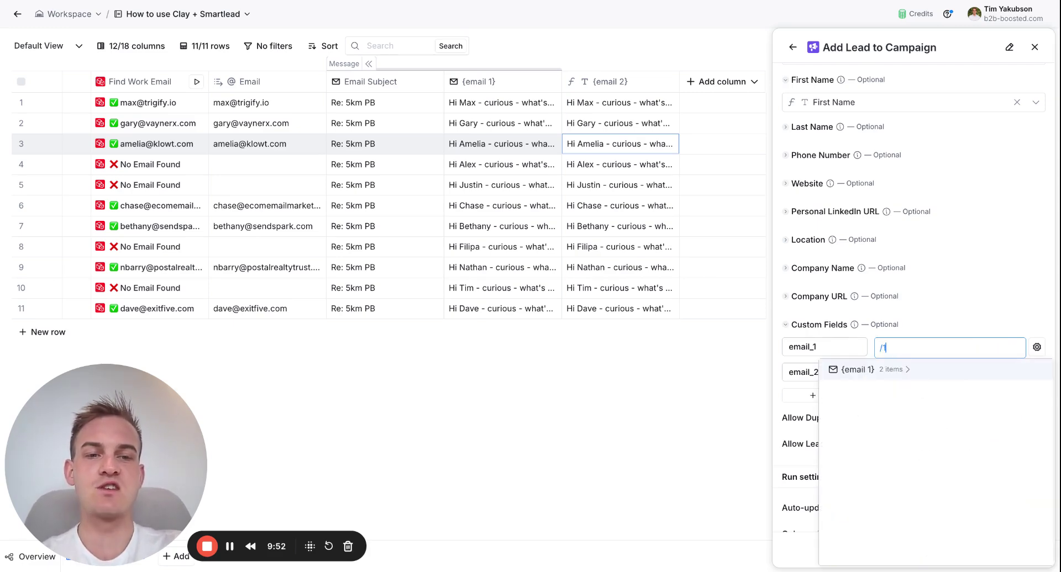
click(861, 369)
click(895, 414)
click(896, 374)
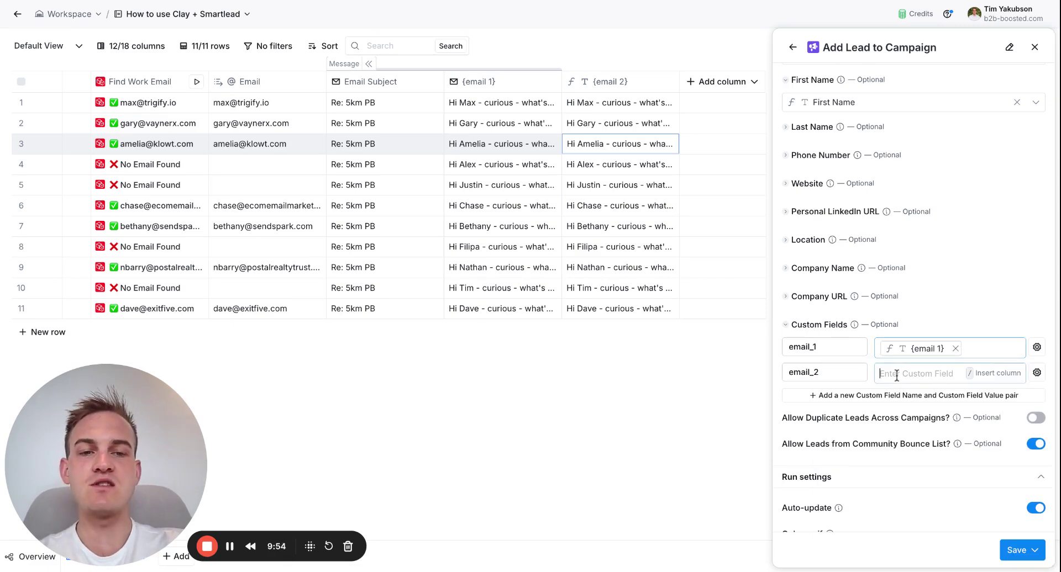
text(/2)
click(890, 396)
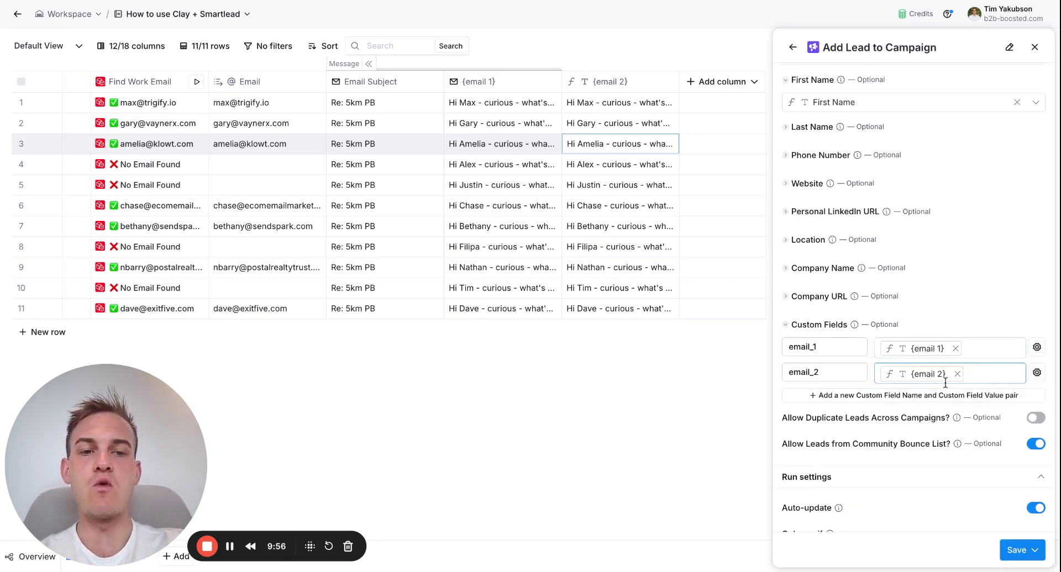
scroll(947, 294, down, 1)
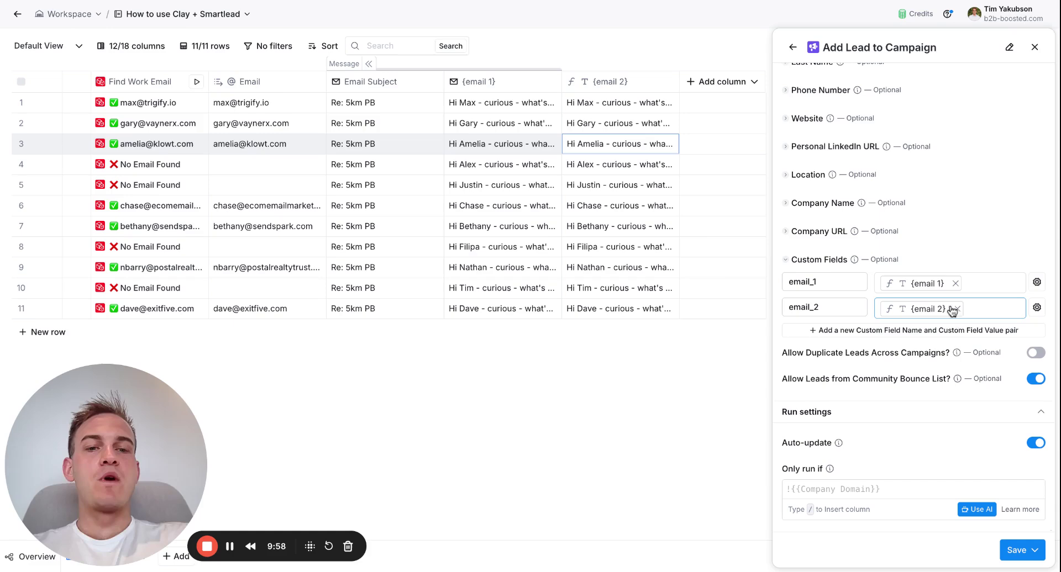
click(1033, 550)
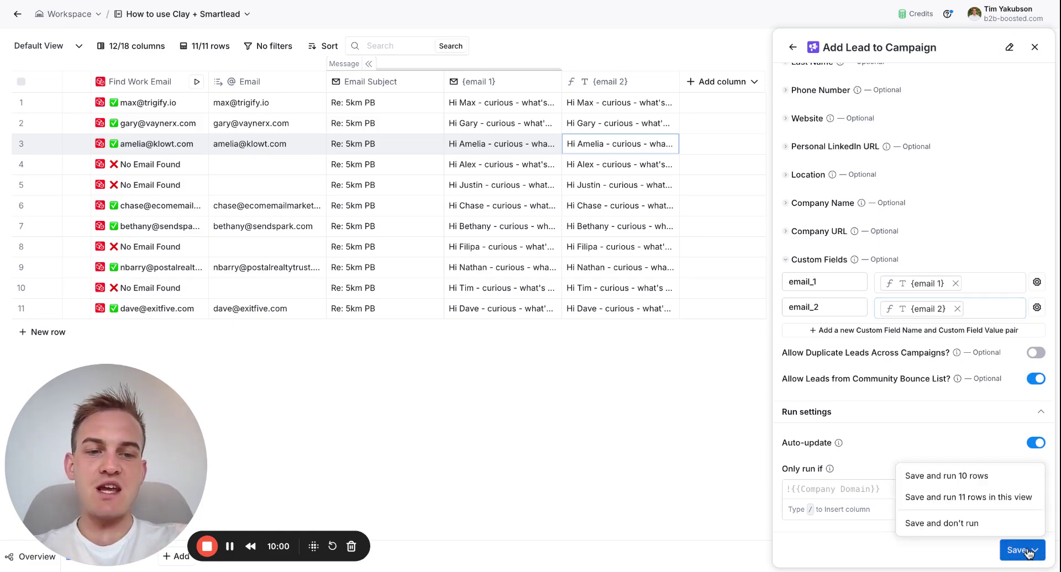
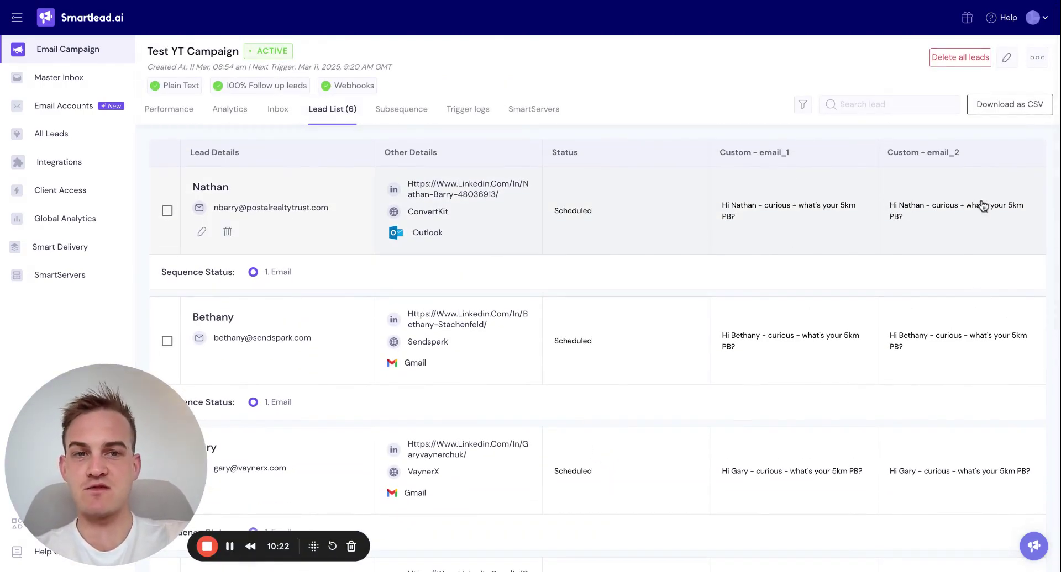
Edit Test YT Campaign's sequence in Smartlead, replacing the email's placeholder body with the email_1 variable, and save the changes
click(1004, 61)
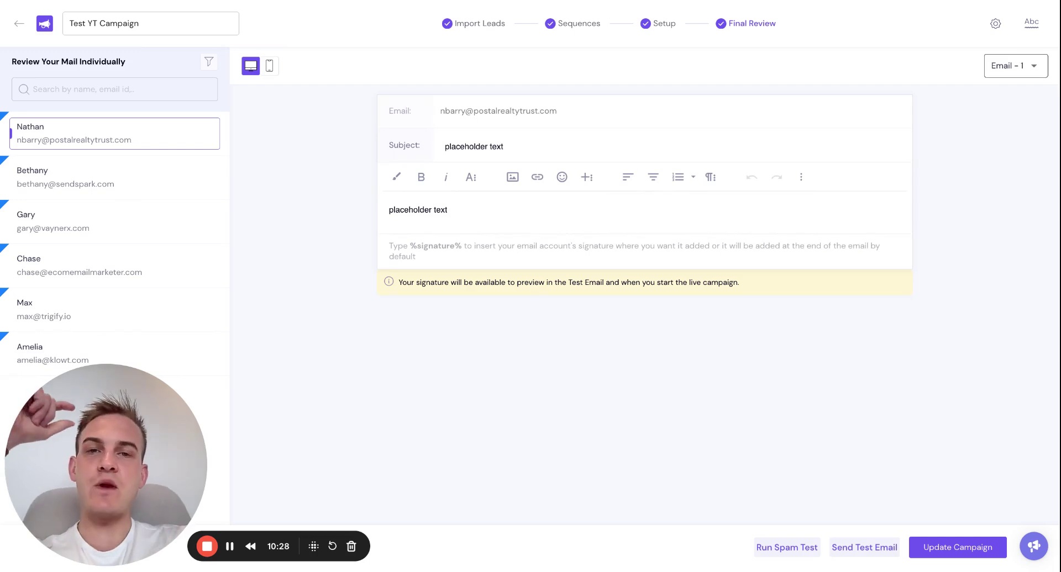
click(564, 26)
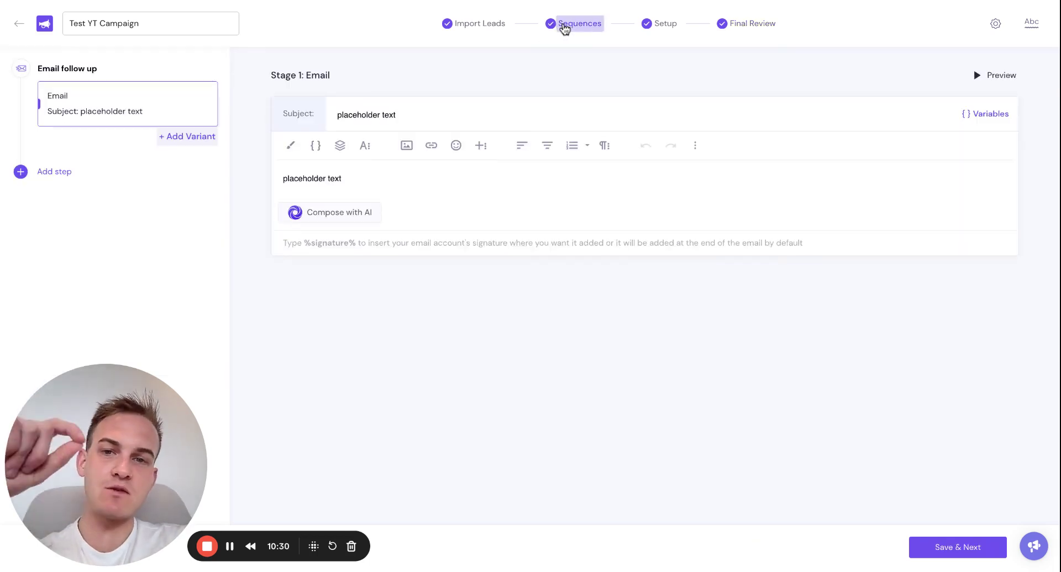
click(383, 188)
key(ctrl+a)
key(BackSpace)
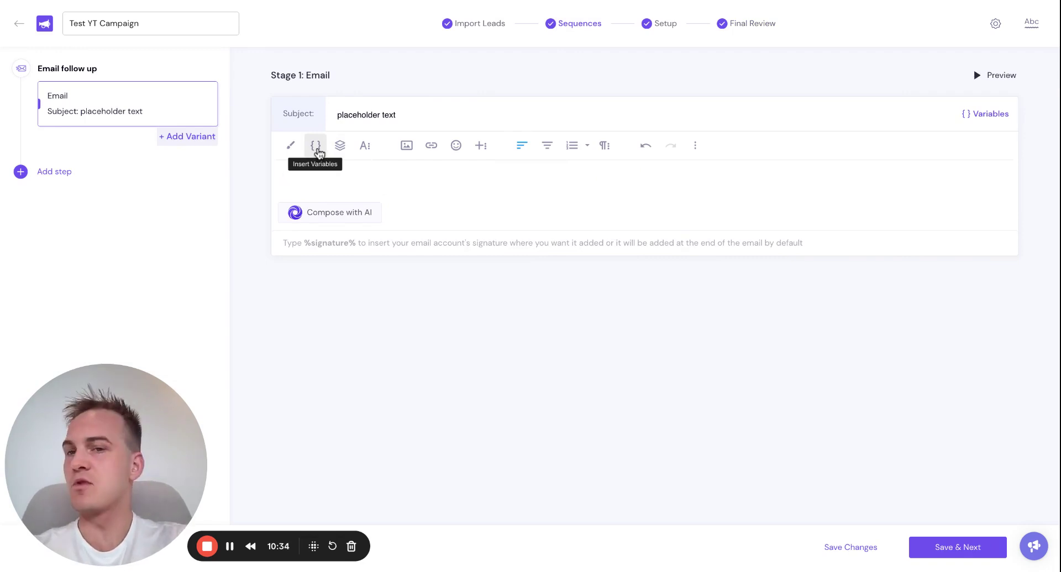
click(316, 146)
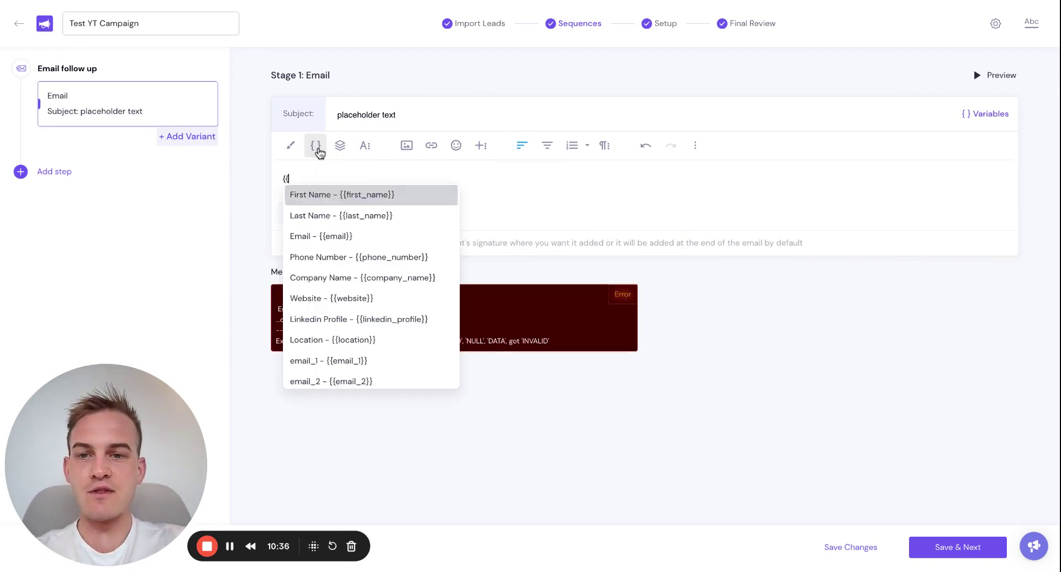
click(338, 362)
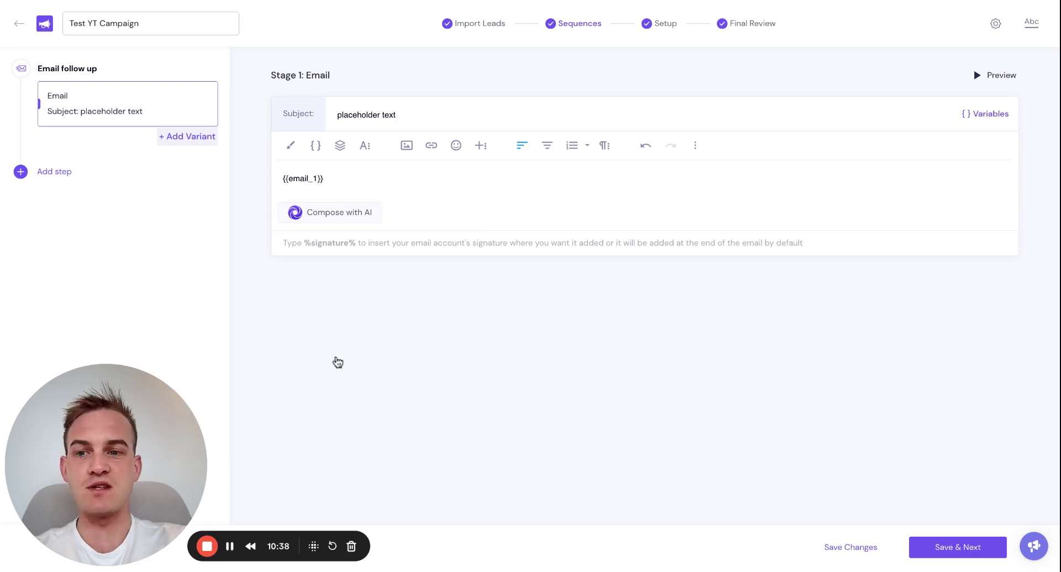
click(866, 556)
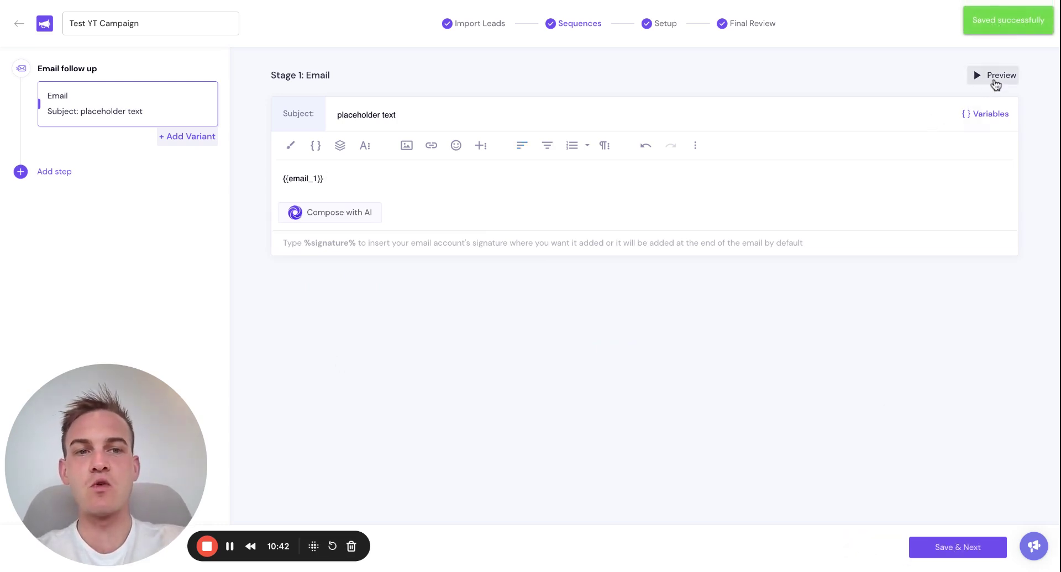
Preview the sequence email with a lead's actual variable values
click(985, 82)
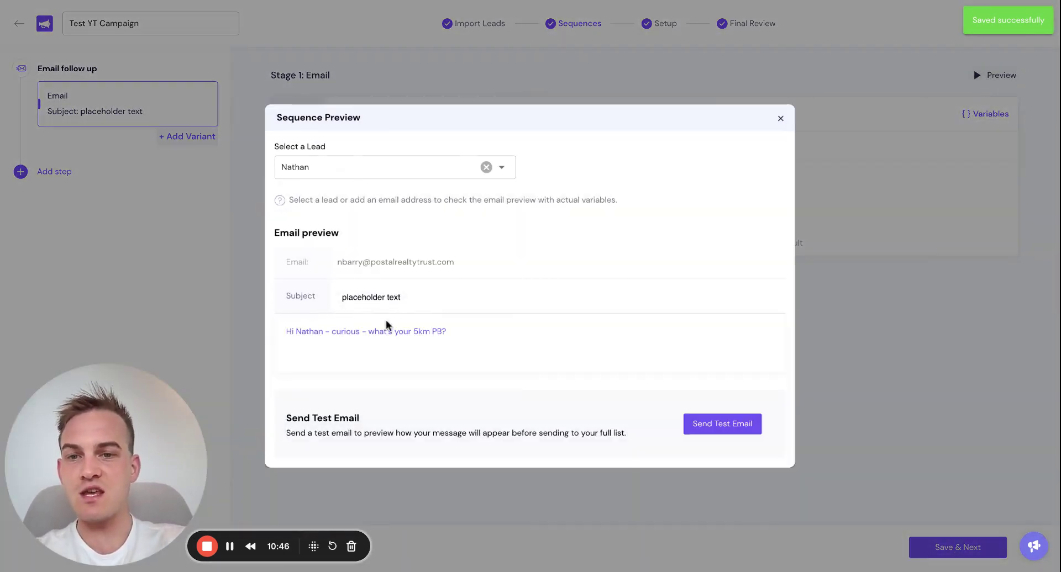
Preview the sequence email with two other leads' variable values by switching the selected lead
click(407, 167)
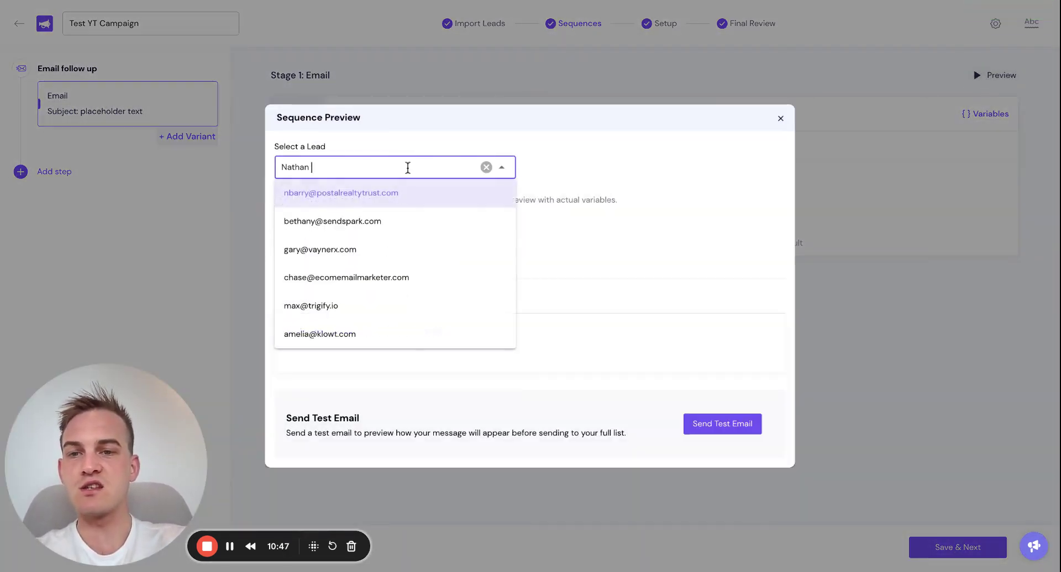
click(379, 250)
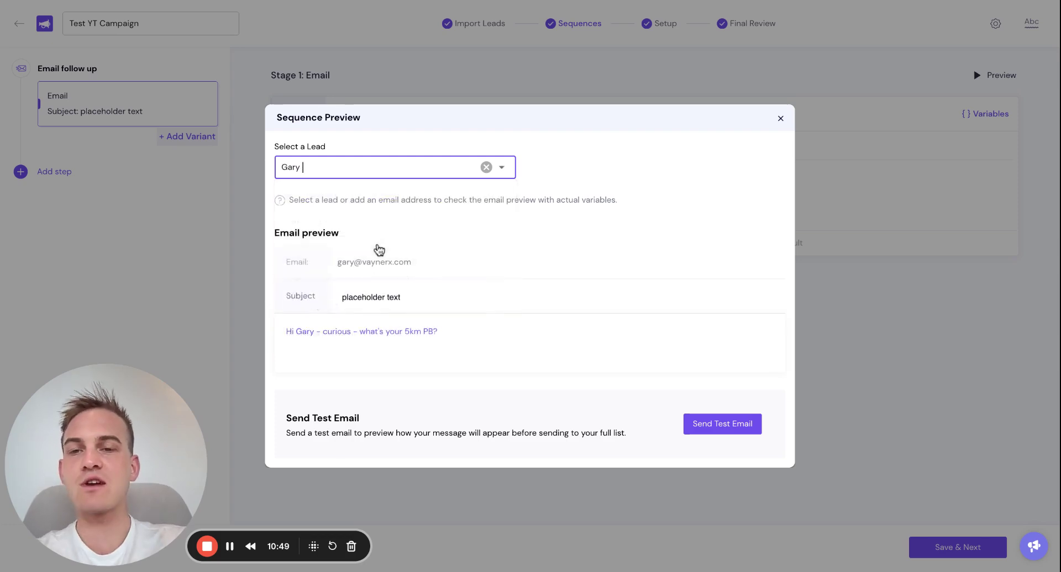
click(436, 162)
click(383, 277)
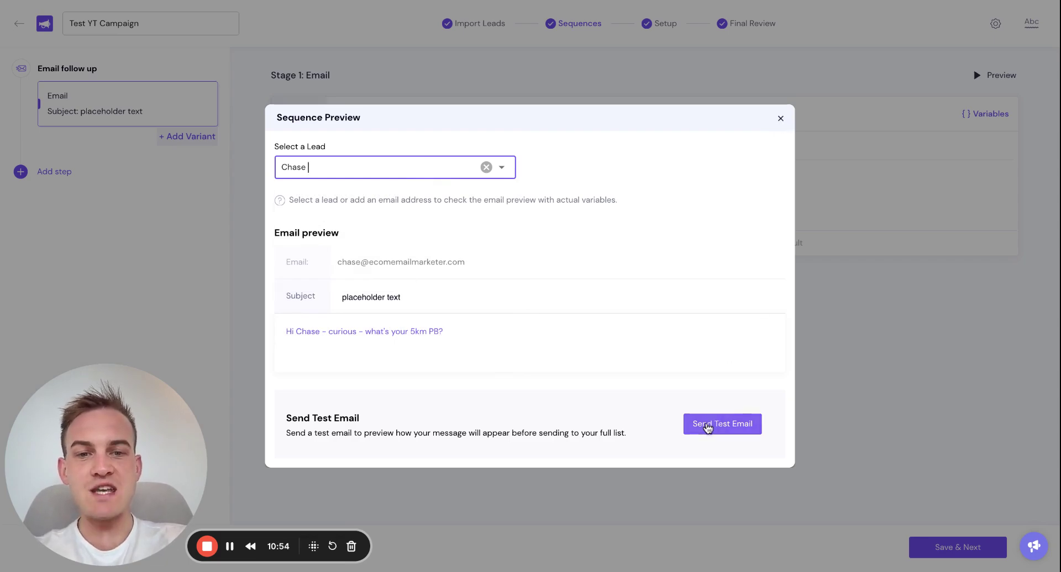
click(724, 429)
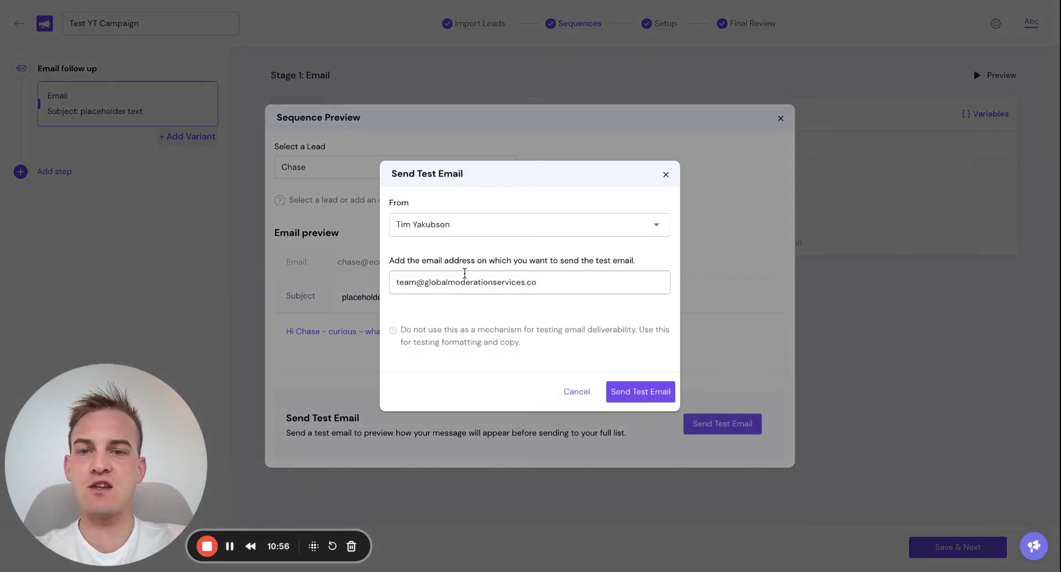
triple_click(541, 272)
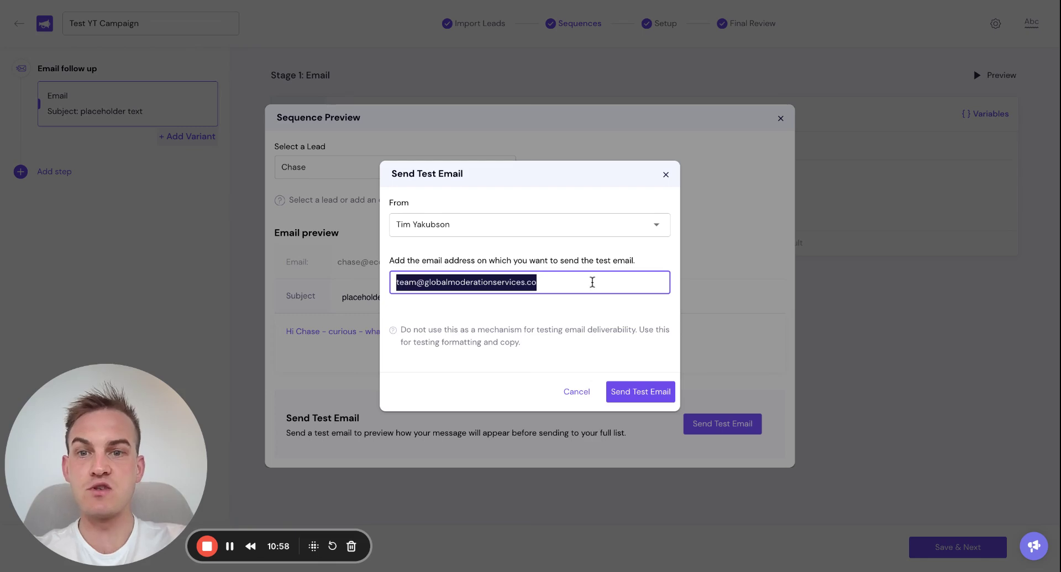
text(mye,a)
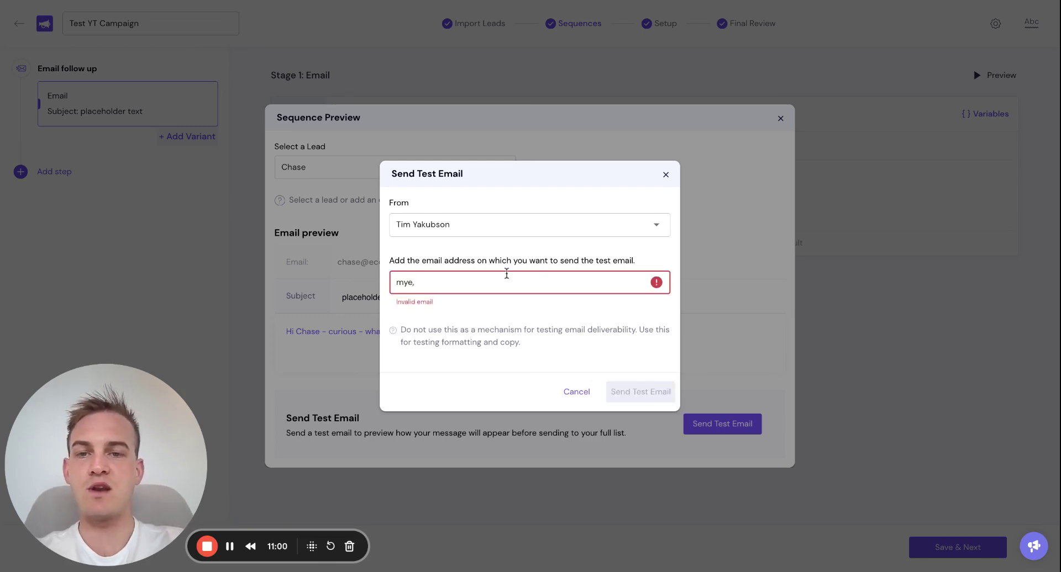
key(BackSpace)
key(BackSpace)
key(BackSpace)
key(BackSpace)
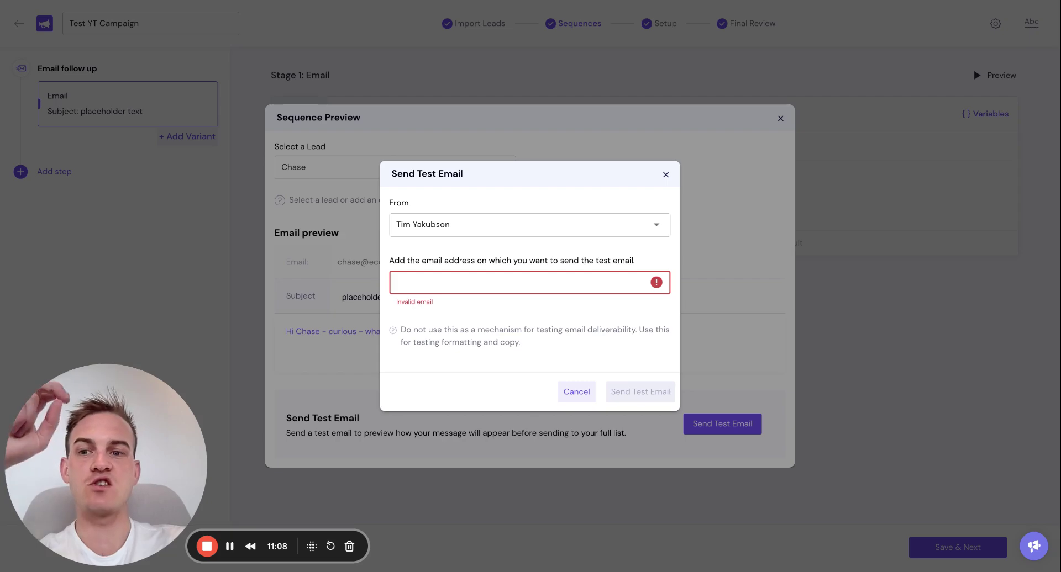
key(Escape)
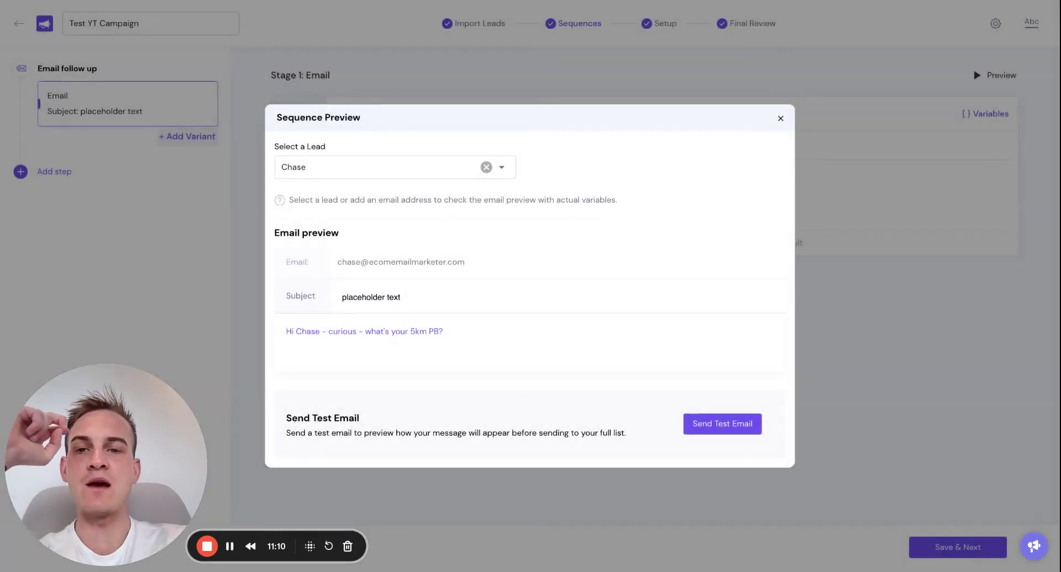
Close the preview and add a second email step to the sequence with the email_2 variable as its body
click(779, 121)
click(44, 172)
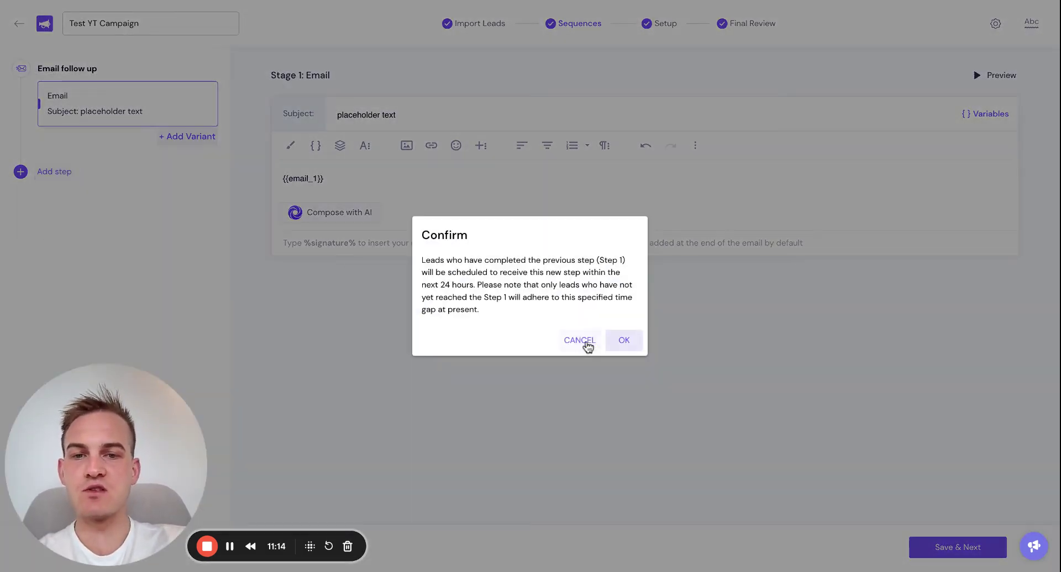
click(630, 343)
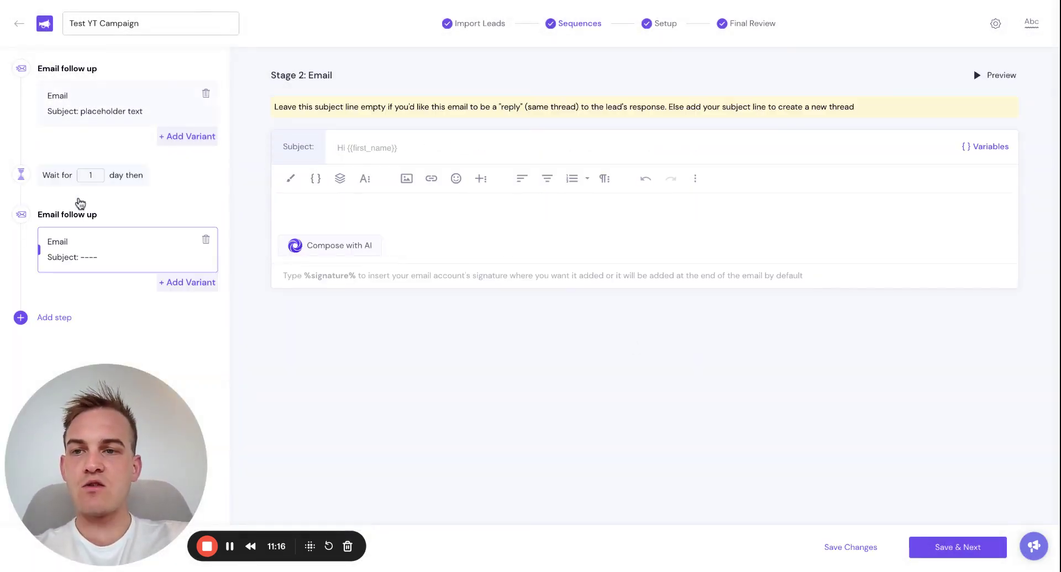
click(374, 209)
click(315, 179)
text(2)
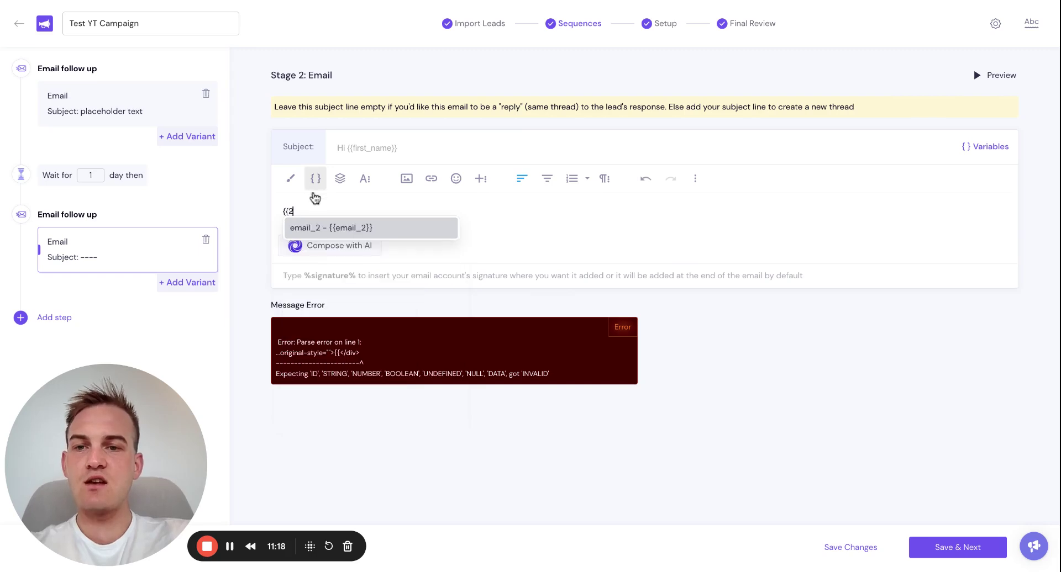
click(331, 228)
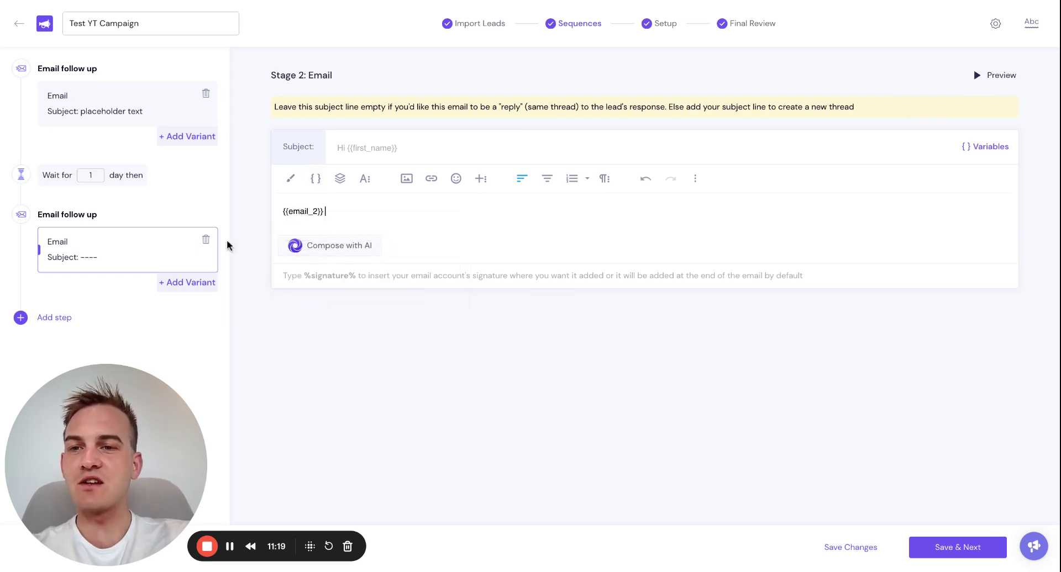
Set the wait before the second email to 3 days, save the changes, and preview that email with a lead's values
click(95, 175)
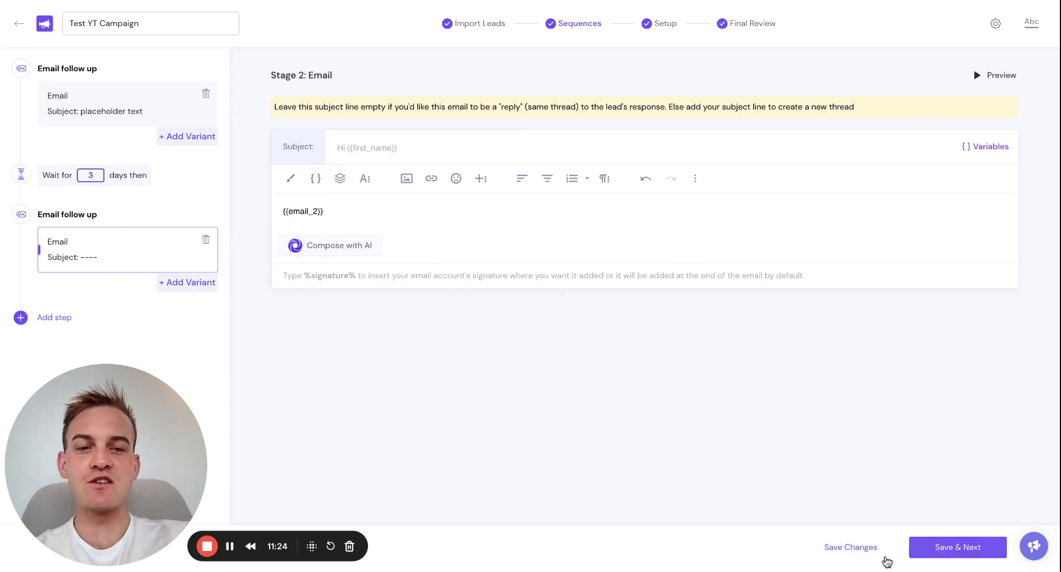
click(861, 555)
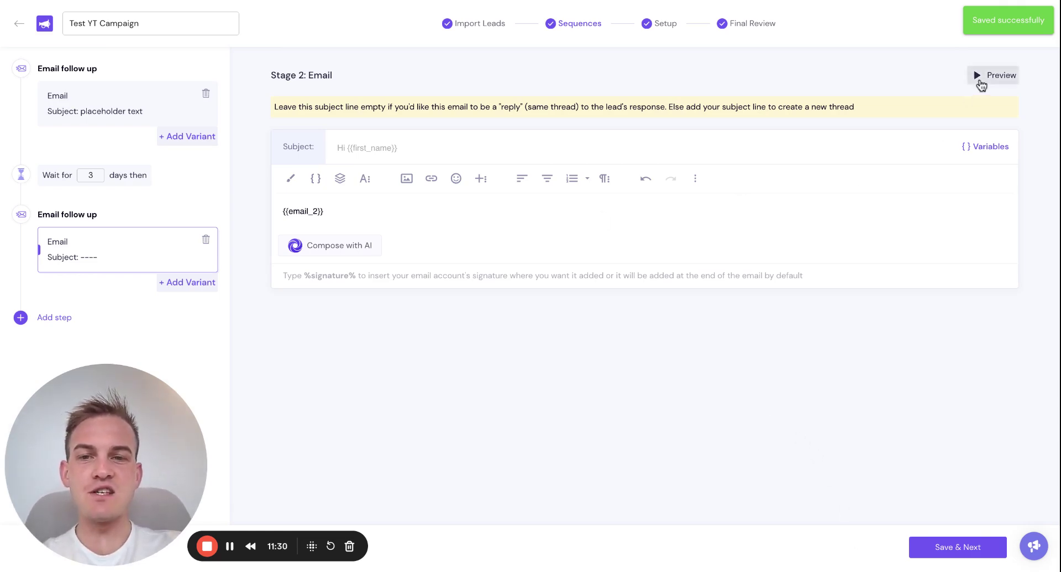
click(984, 78)
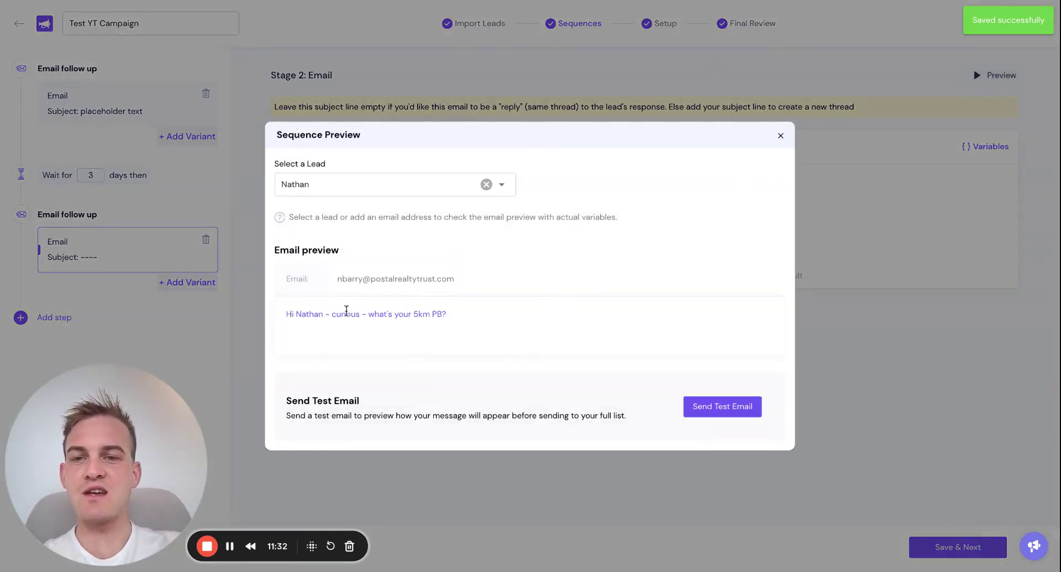
click(780, 135)
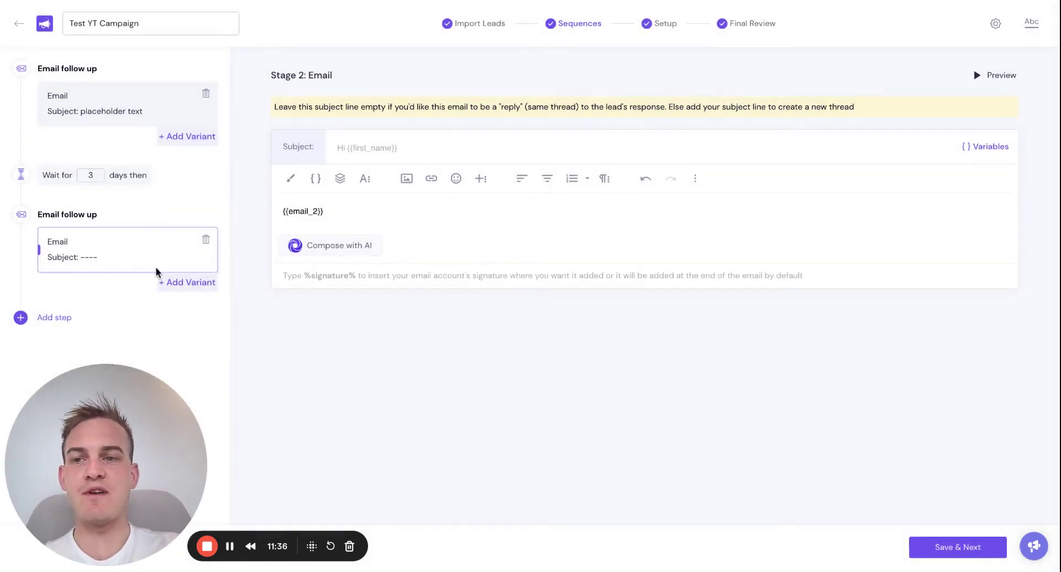
click(406, 154)
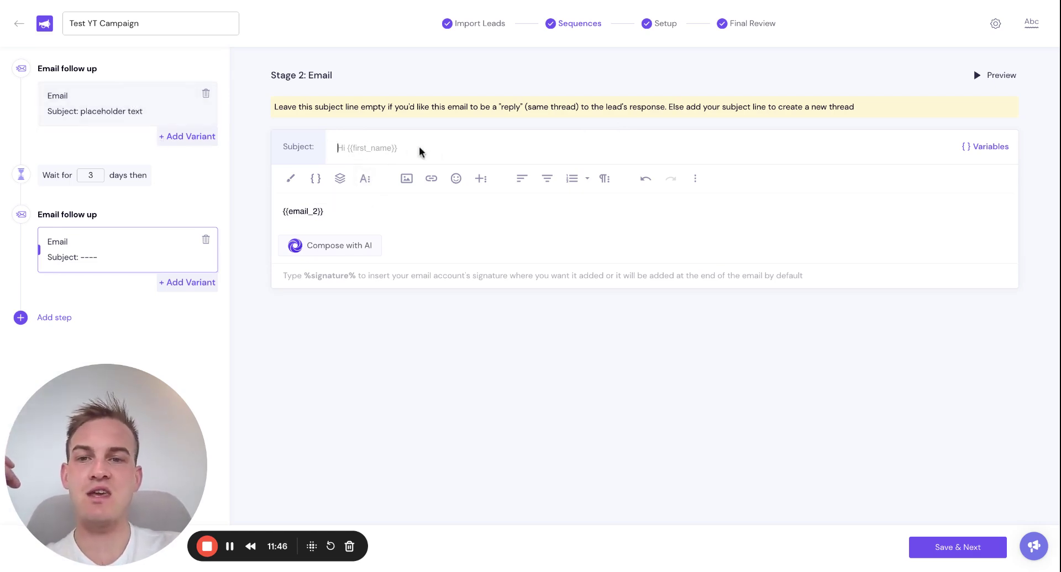
click(979, 157)
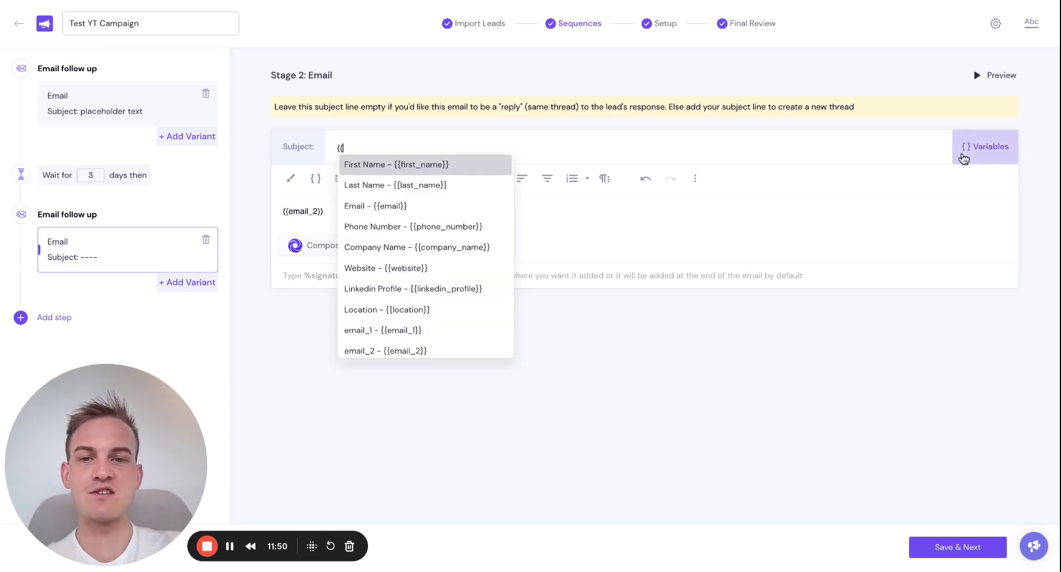
scroll(466, 310, down, 3)
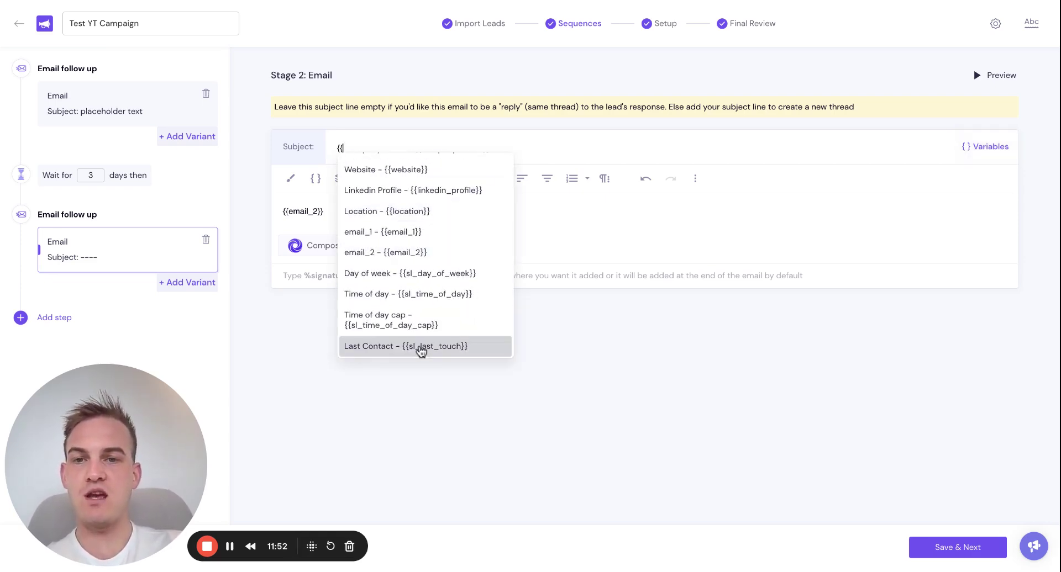
scroll(362, 160, up, 1)
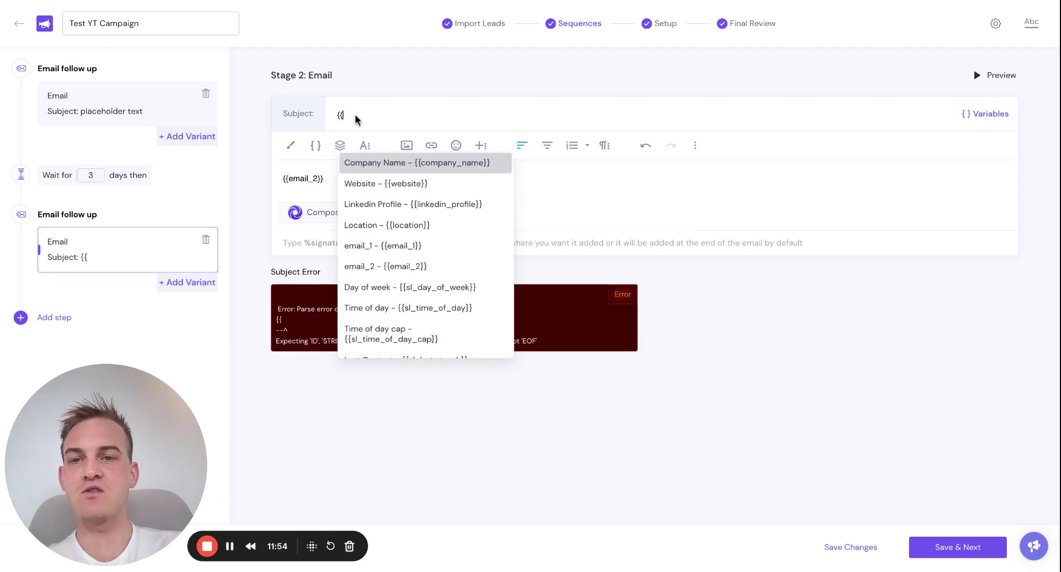
key(BackSpace)
key(BackSpace)
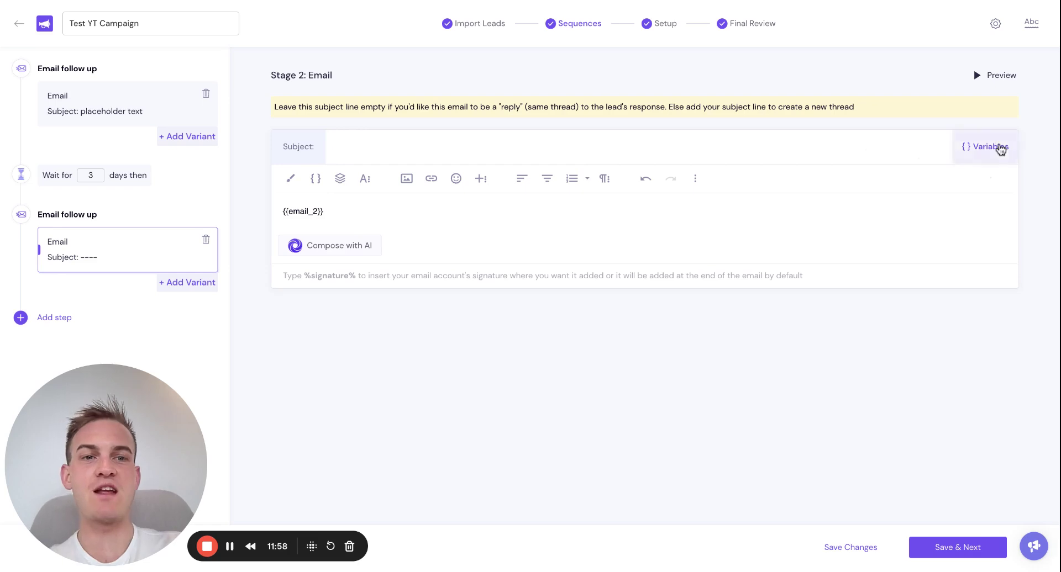
Save the sequence, proceed to the final review, and update Test YT Campaign
click(868, 550)
click(959, 547)
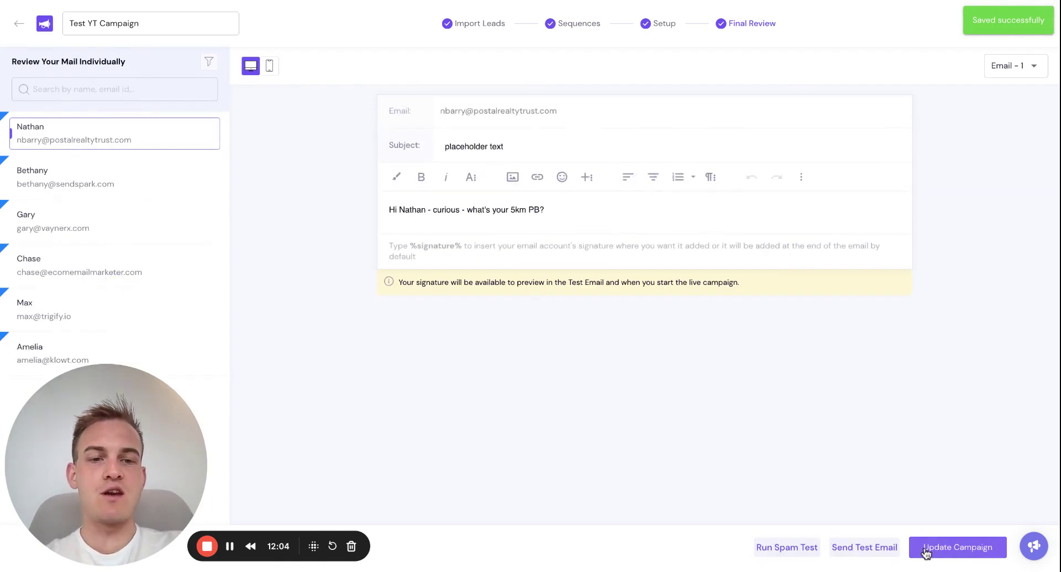
click(967, 550)
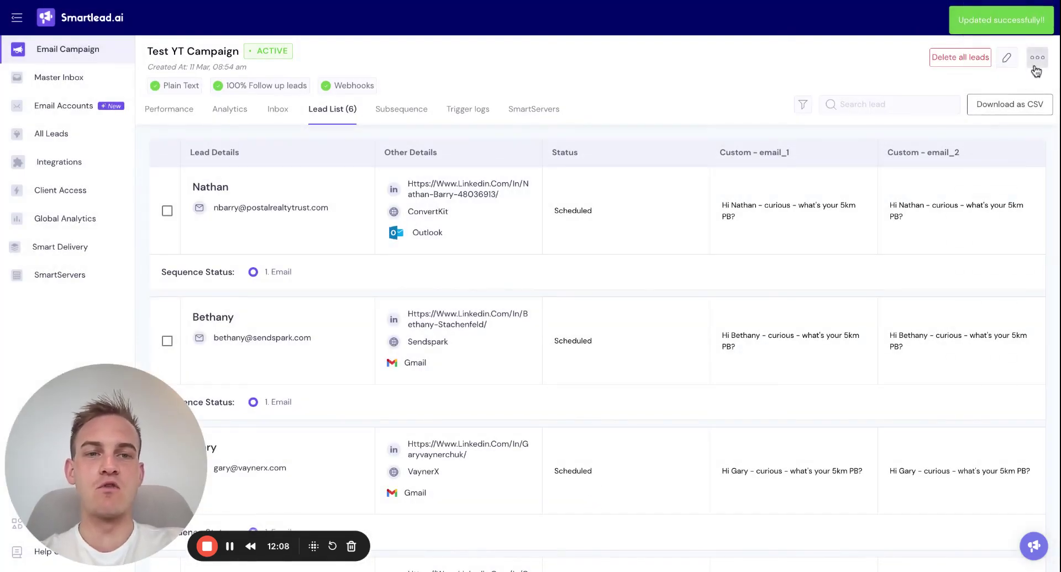
Pause Test YT Campaign and confirm the pause
click(1036, 57)
click(1023, 83)
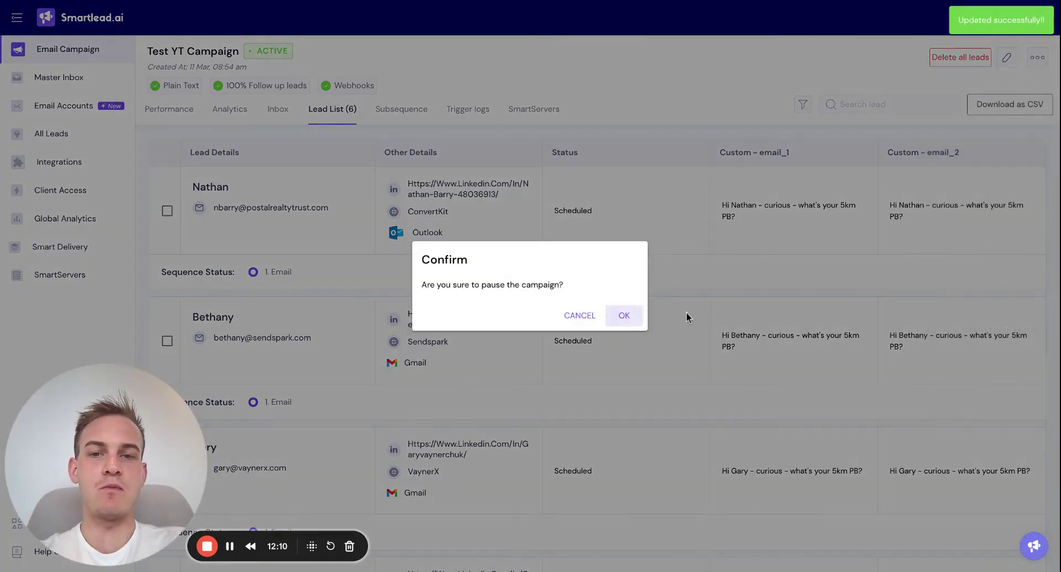
click(625, 315)
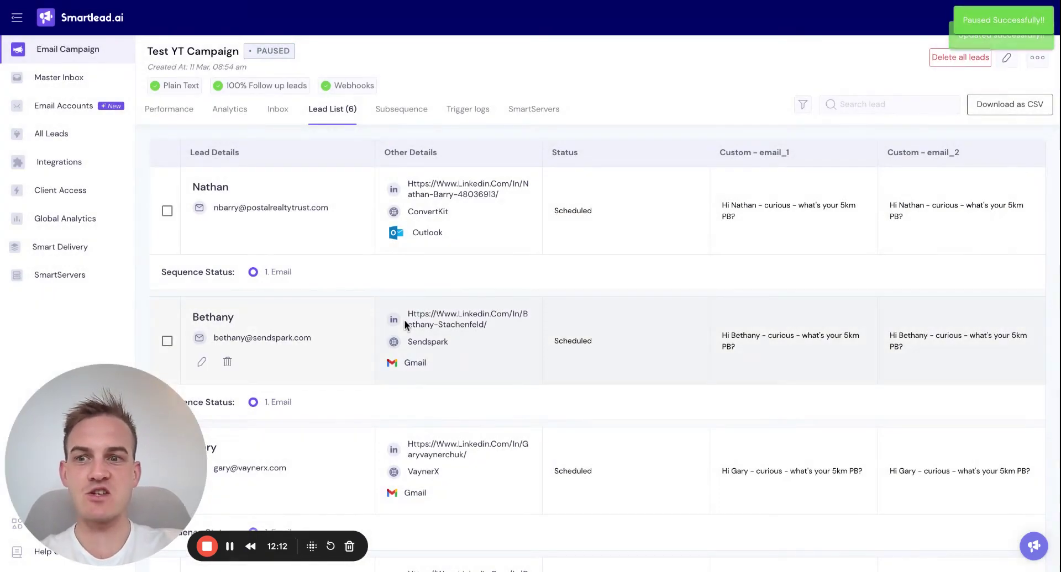
Check a lead's email_1 custom value in the campaign's lead list, close its sequence details, and switch to the Clay table
scroll(762, 315, down, 1)
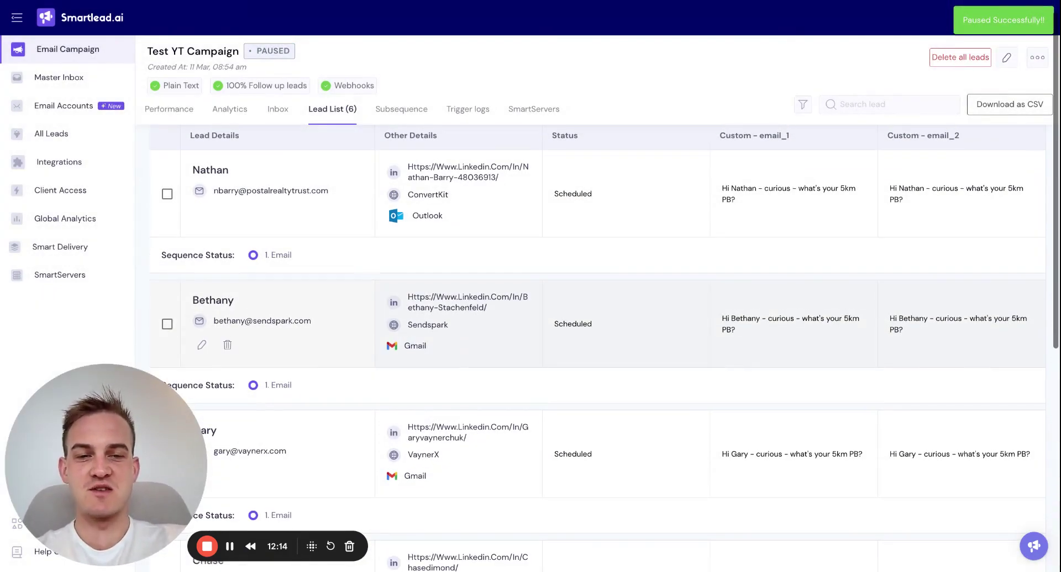
double_click(760, 332)
drag(760, 332, 724, 323)
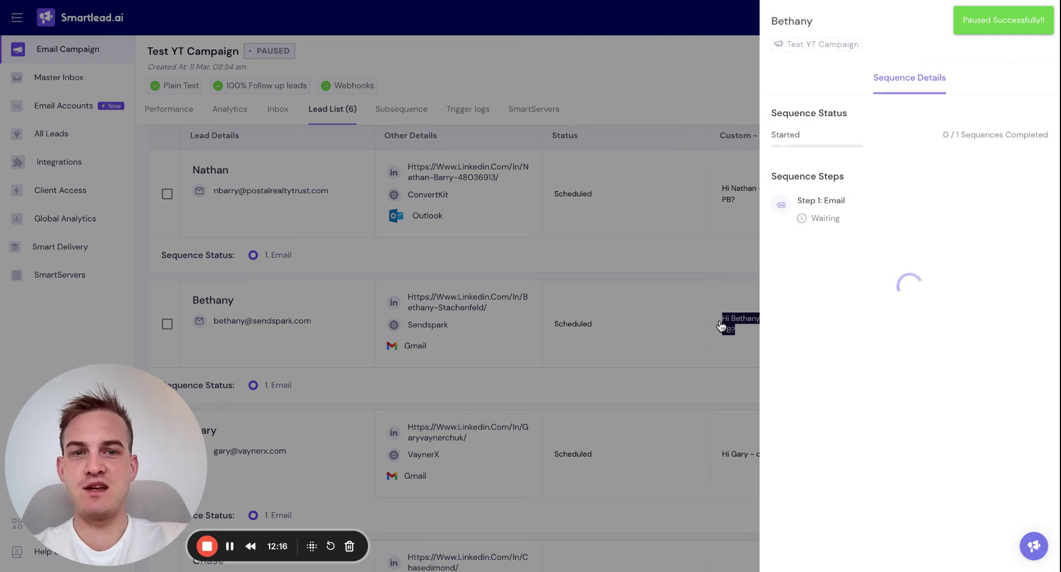
click(687, 104)
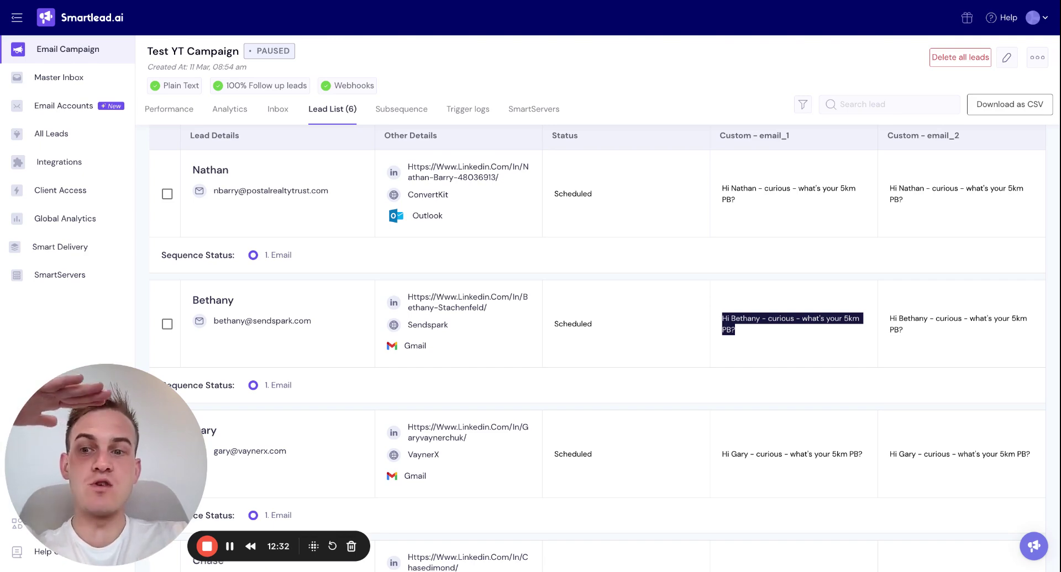
key(ctrl+Tab)
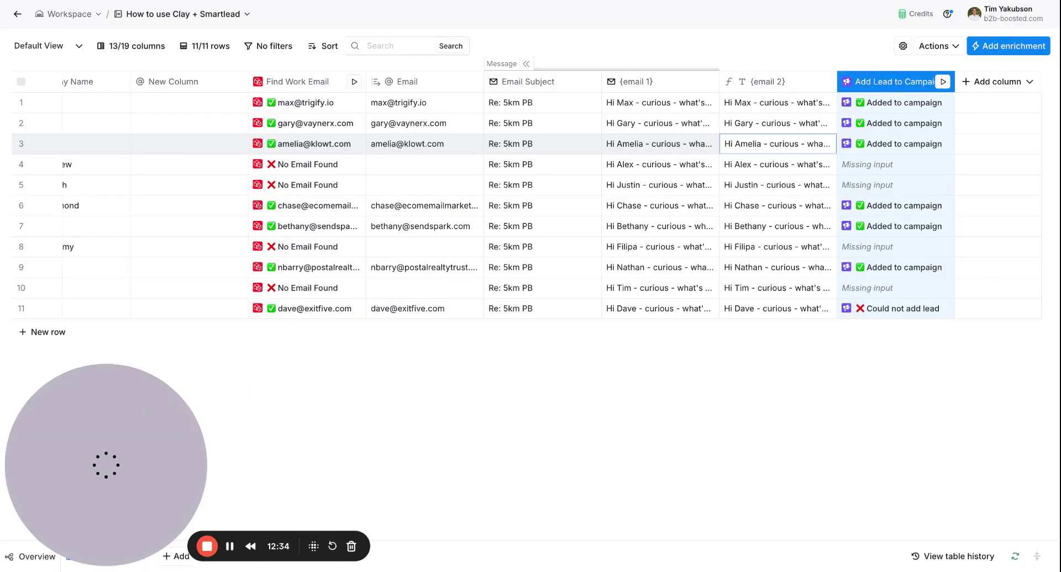
click(940, 57)
click(901, 95)
text(http api)
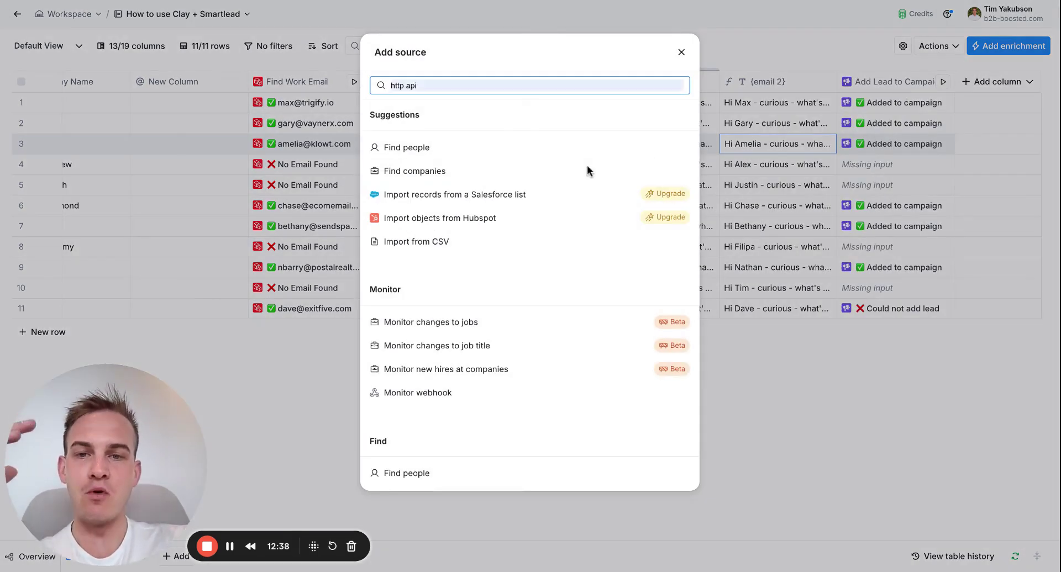
key(BackSpace)
key(Escape)
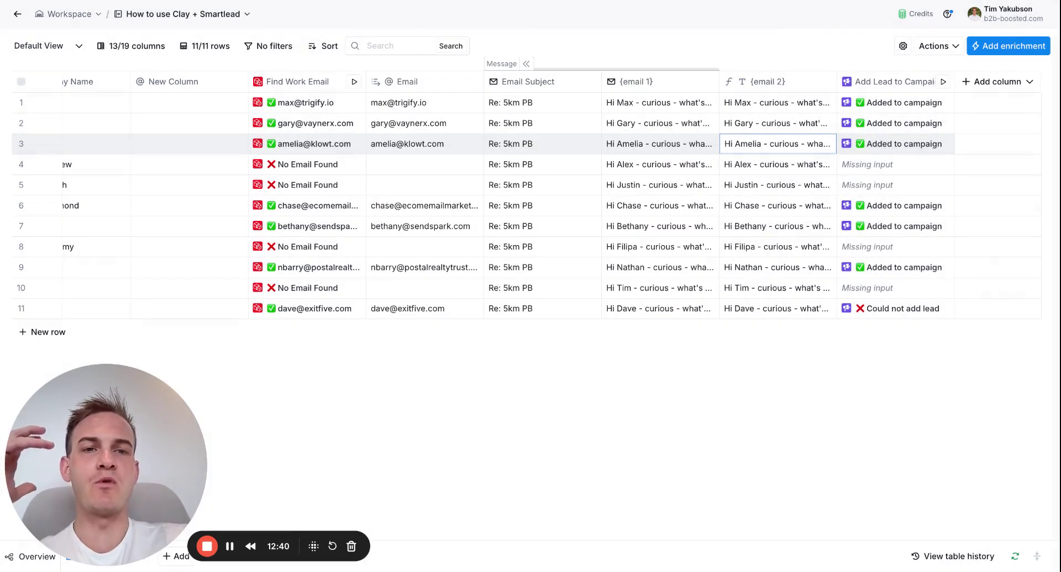
Export the Clay table as a CSV download
click(938, 46)
click(803, 113)
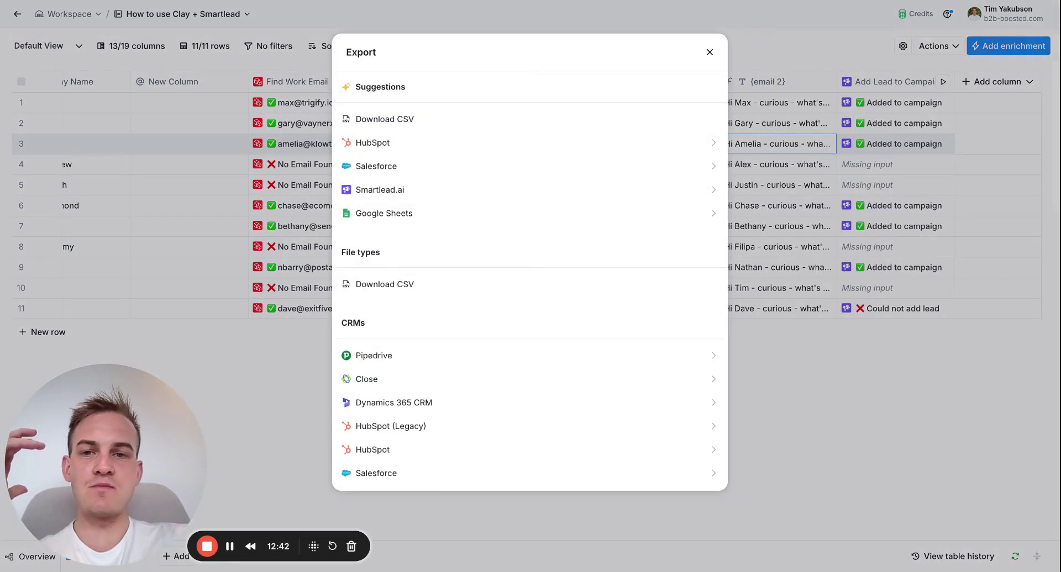
click(384, 119)
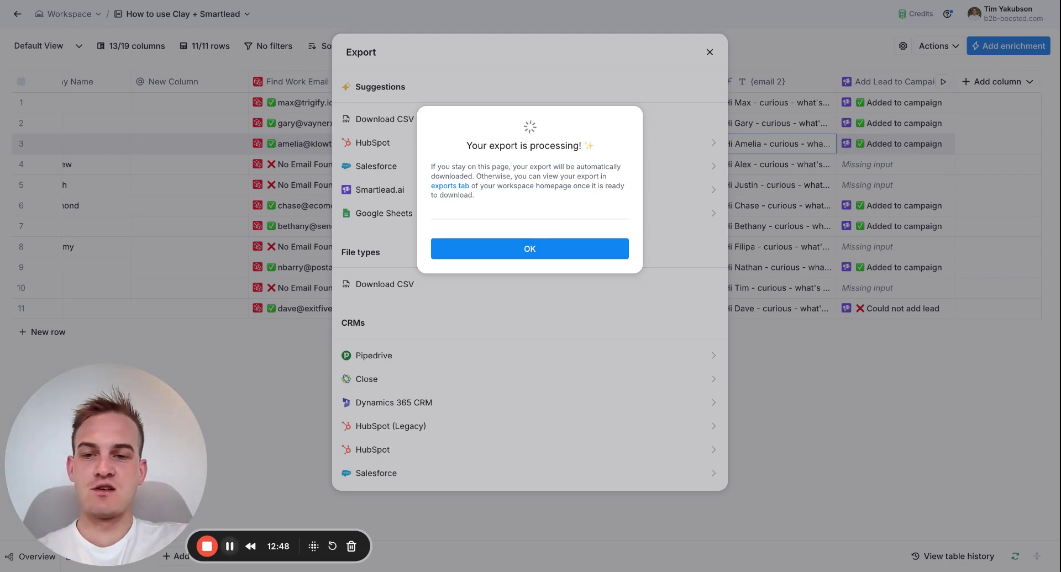
Switch to Smartlead, load the exported Clay CSV into Test YT Campaign's lead import, and save the import settings
key(ctrl+Tab)
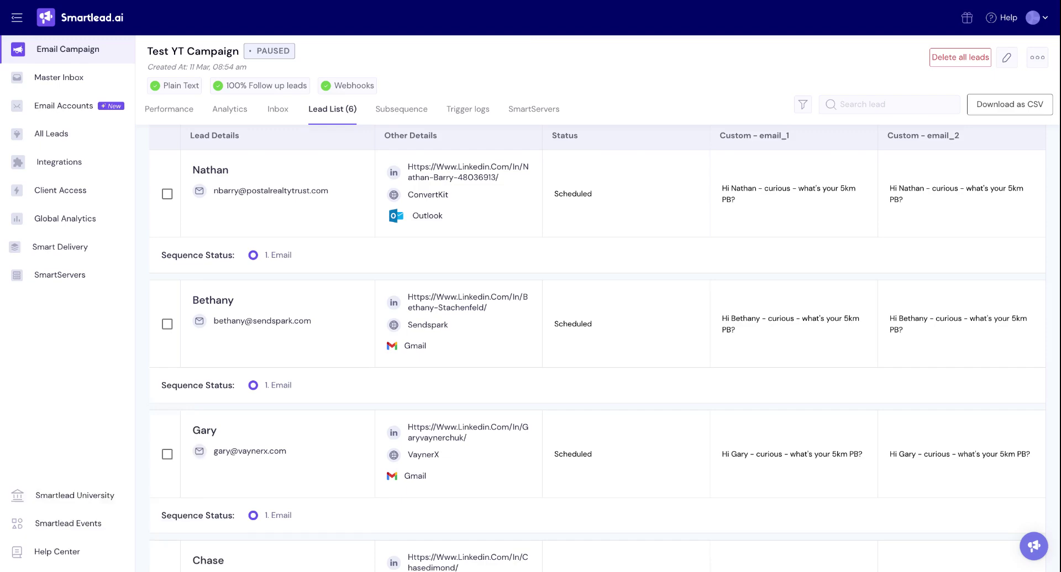
click(1009, 62)
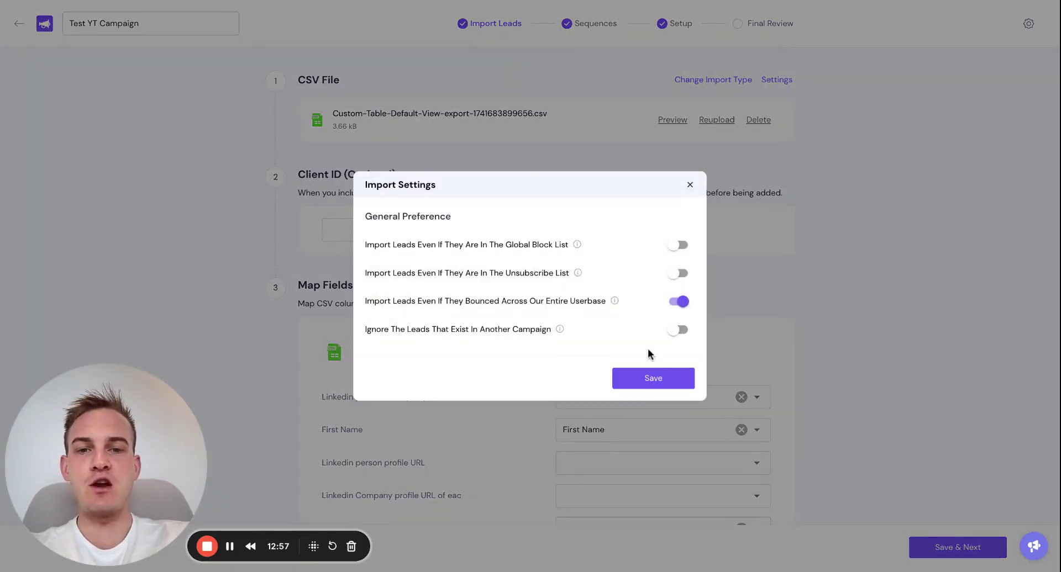
click(647, 380)
Map the CSV columns {email 1} and {email 2} to Custom Field in the lead import
scroll(647, 380, down, 5)
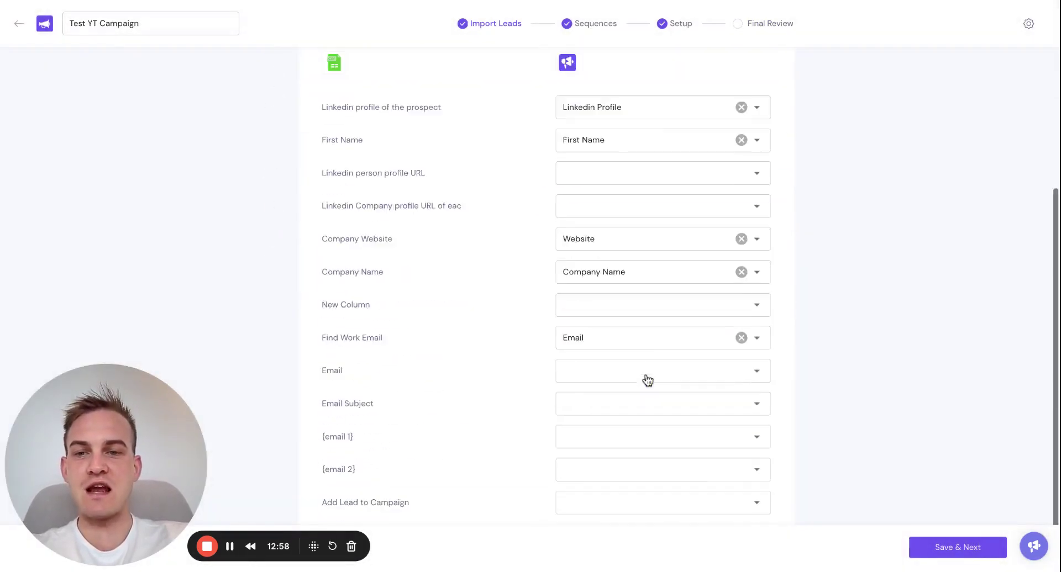
scroll(647, 380, down, 1)
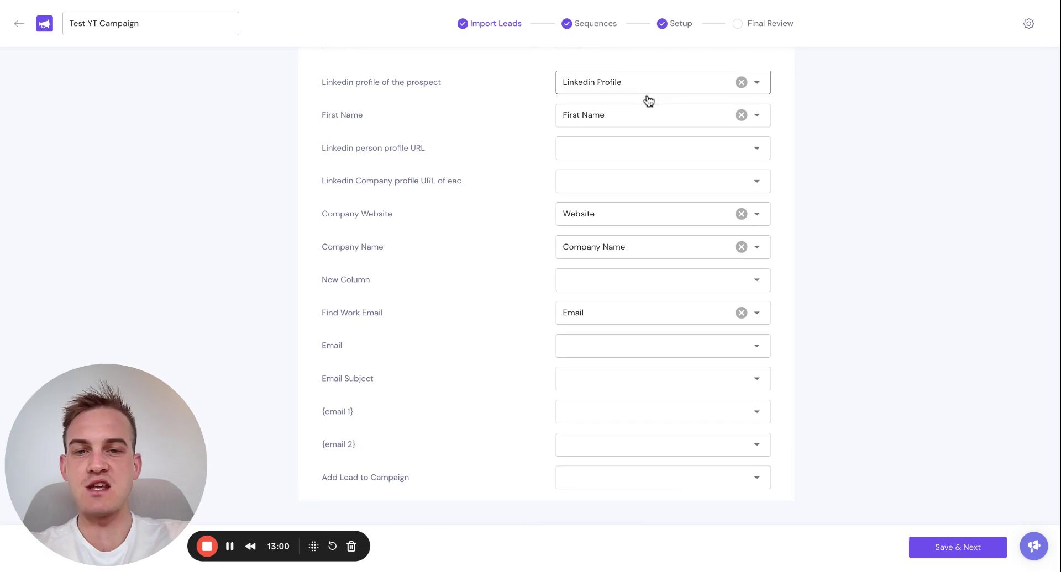
click(580, 410)
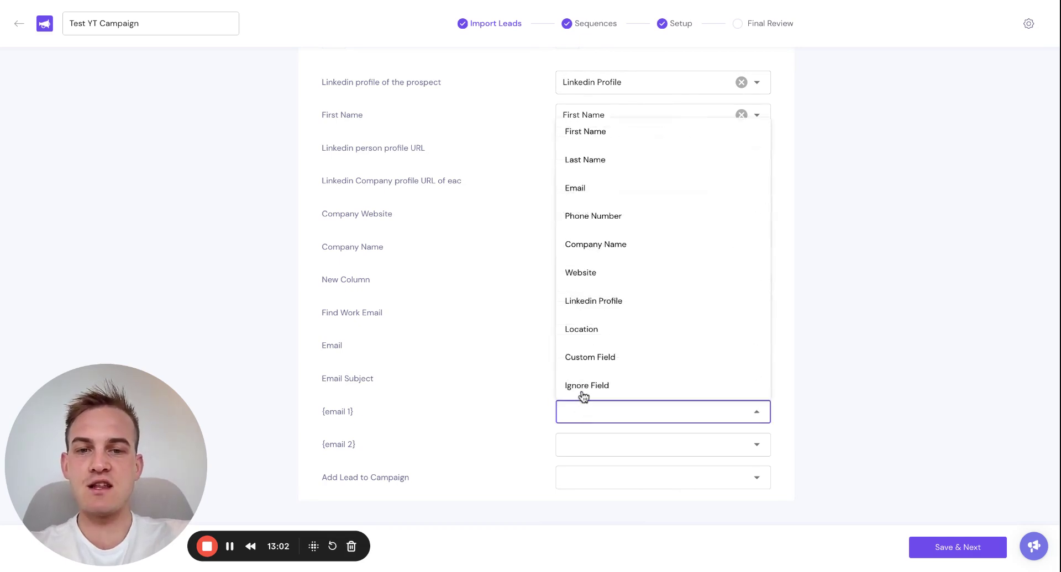
click(569, 359)
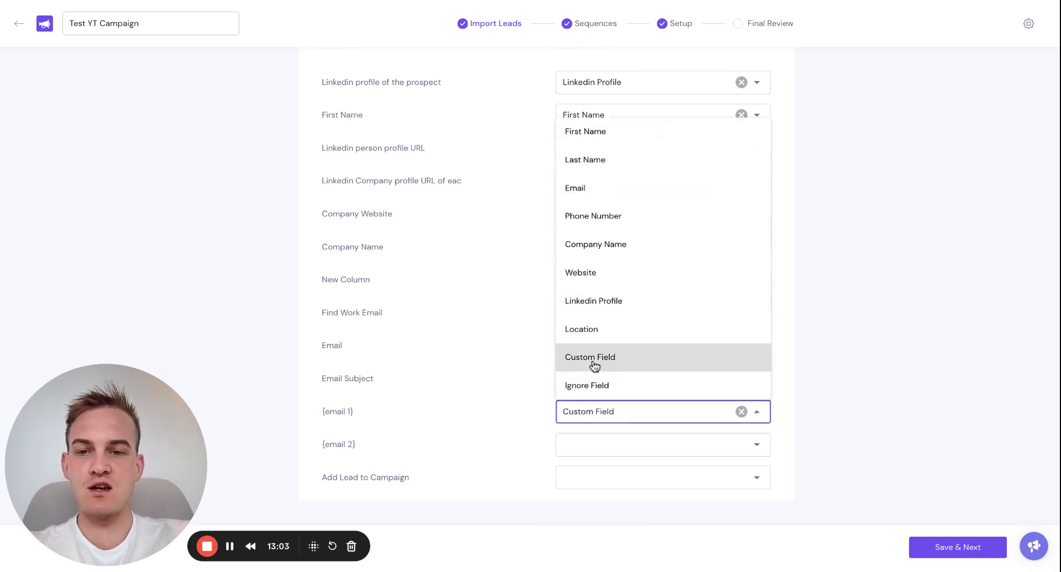
click(596, 445)
click(601, 397)
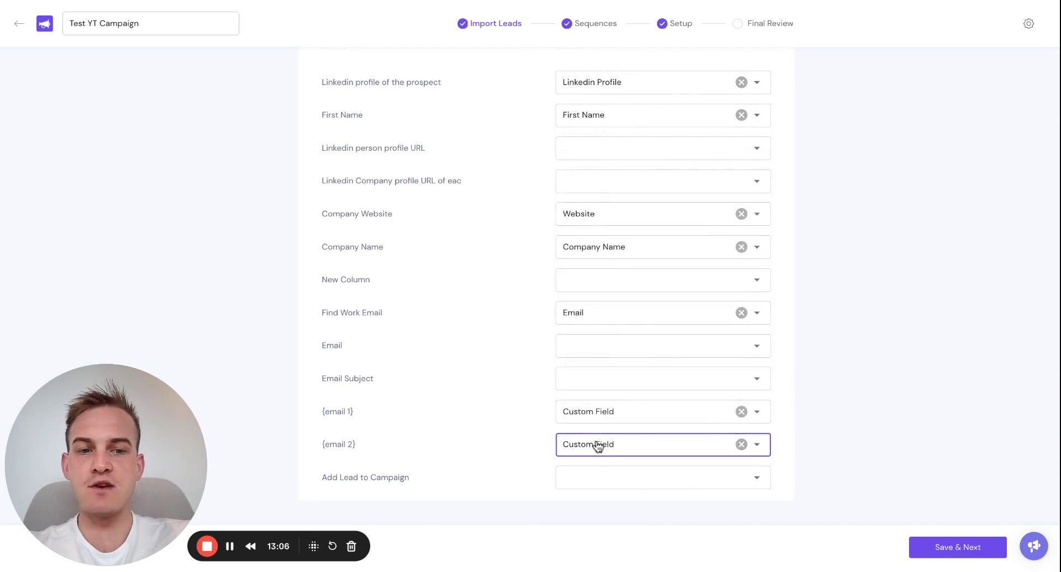
Try to save the lead import, dismiss the alert, and highlight the {{email_1}} variable in the first sequence email
click(963, 547)
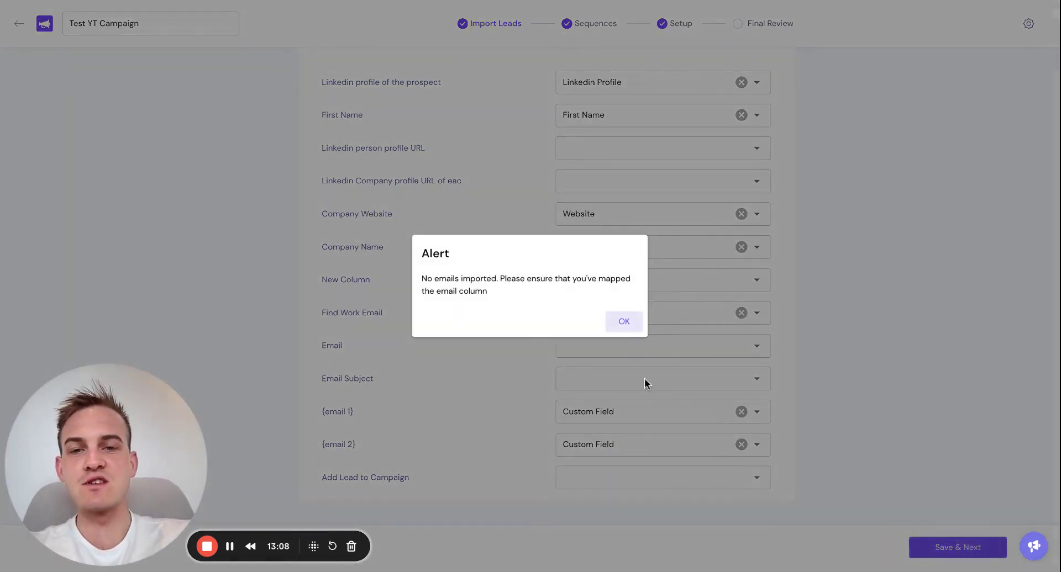
click(625, 322)
click(590, 30)
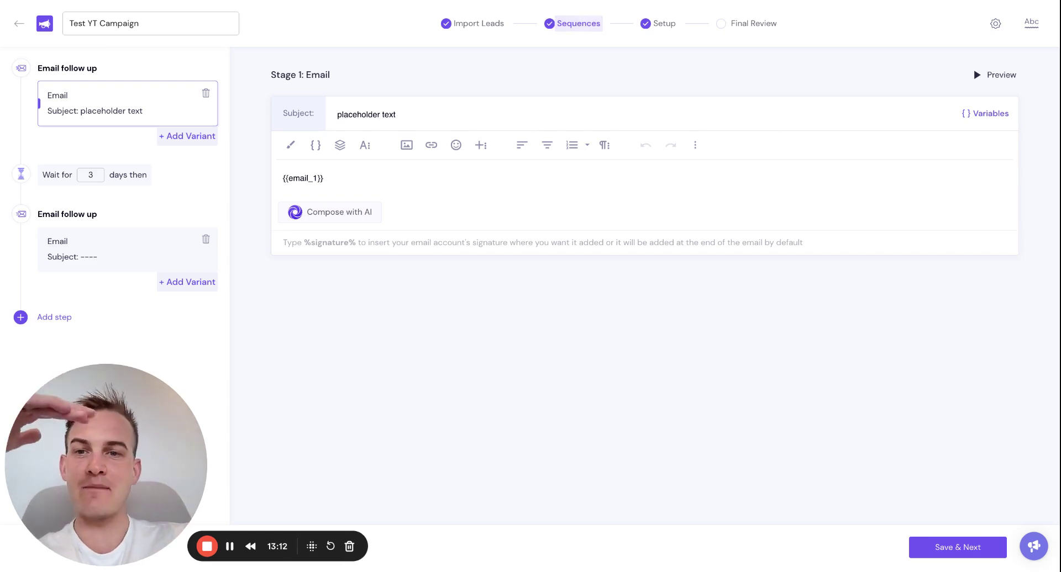
drag(339, 179, 278, 179)
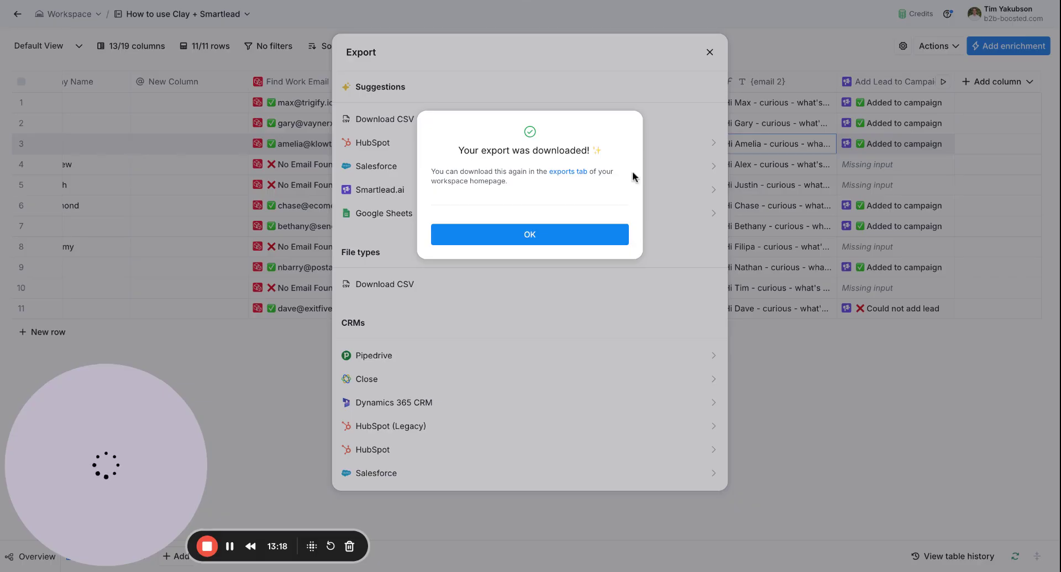
Switch to Clay, close the finished export dialogs, and open the Add Lead to Campaign column's settings for editing
click(614, 233)
click(710, 52)
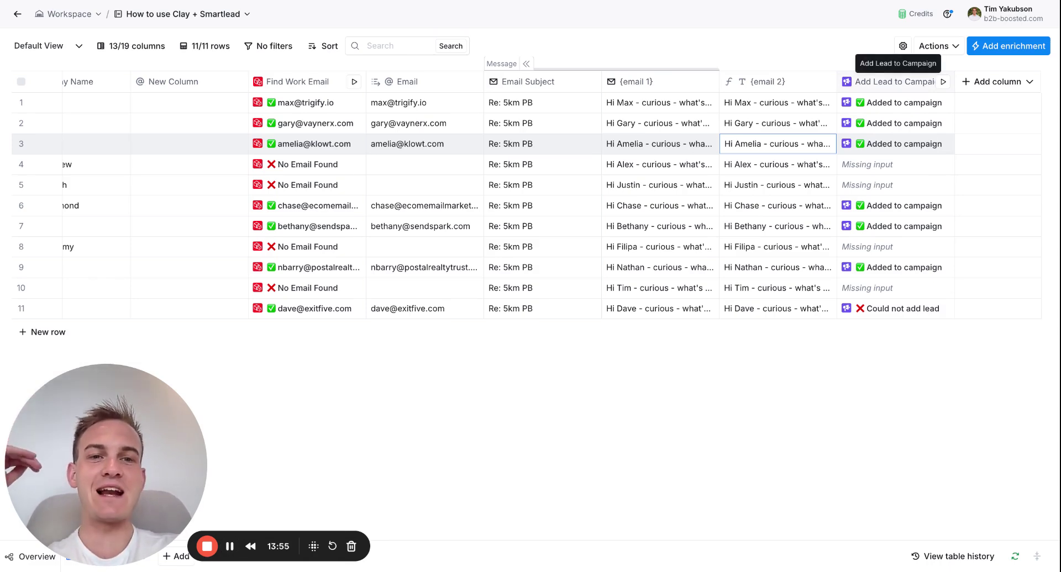
click(892, 81)
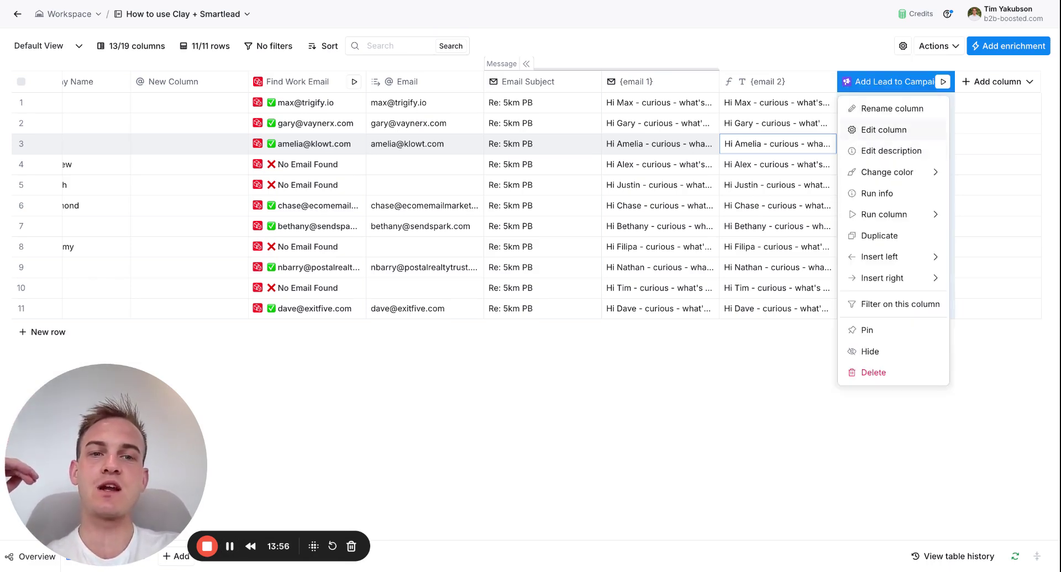
click(883, 129)
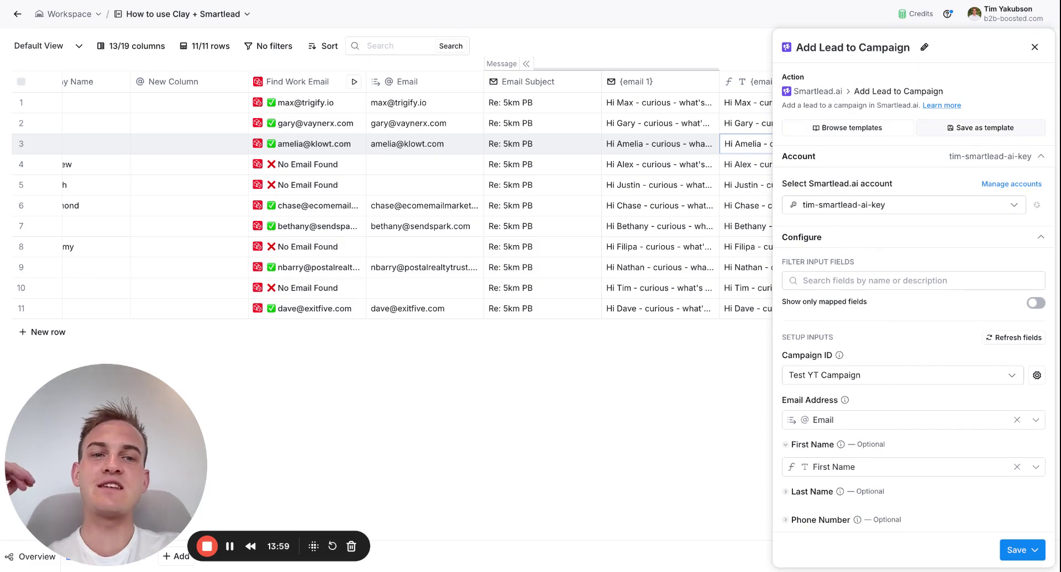
Save the Add Lead to Campaign configuration as a template, entering a short name and reusing the same text as its description
click(980, 127)
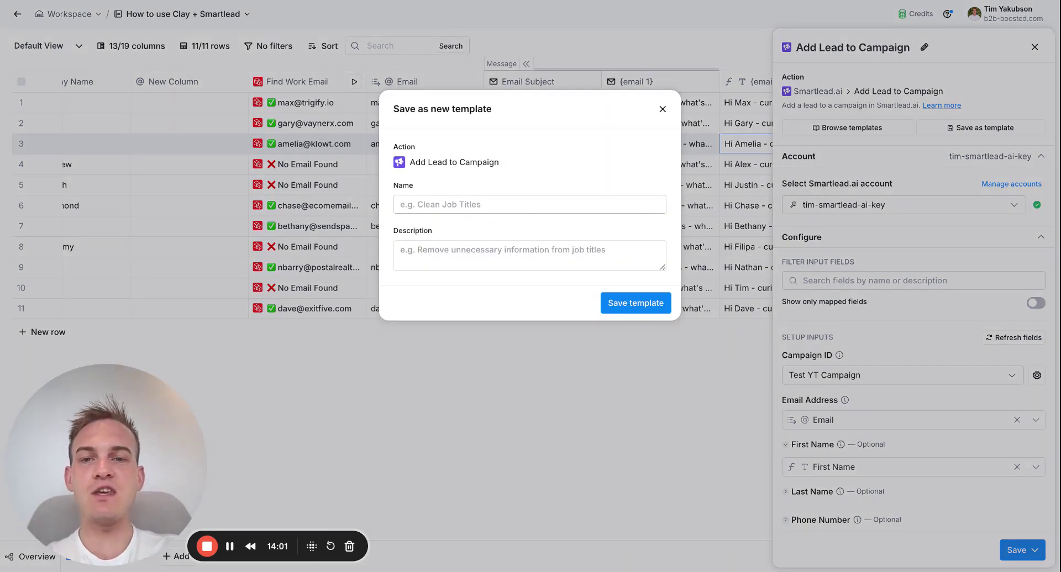
text(Tim Is cool)
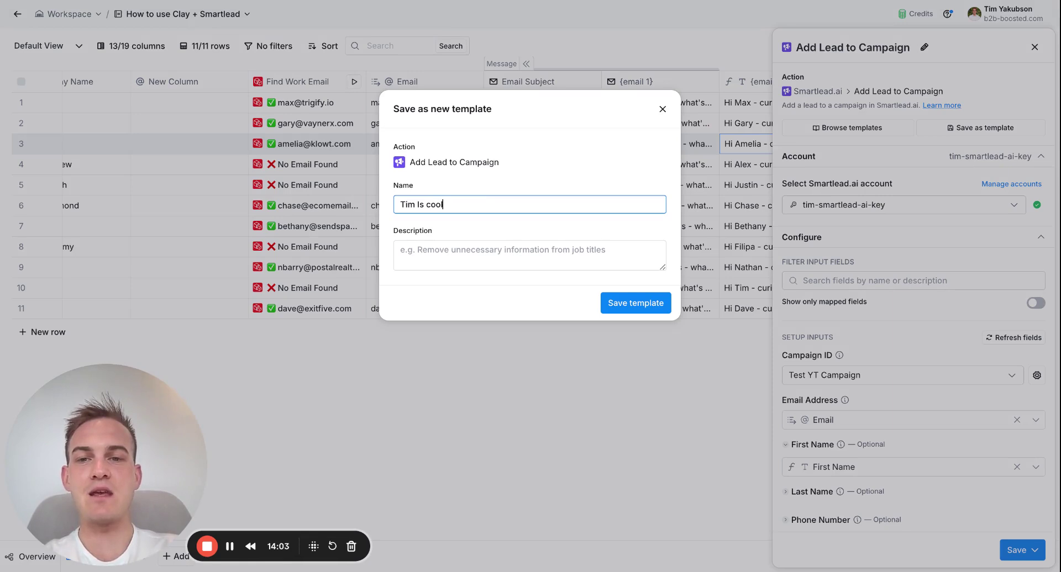
key(ctrl+a)
key(ctrl+c)
key(Tab)
key(ctrl+v)
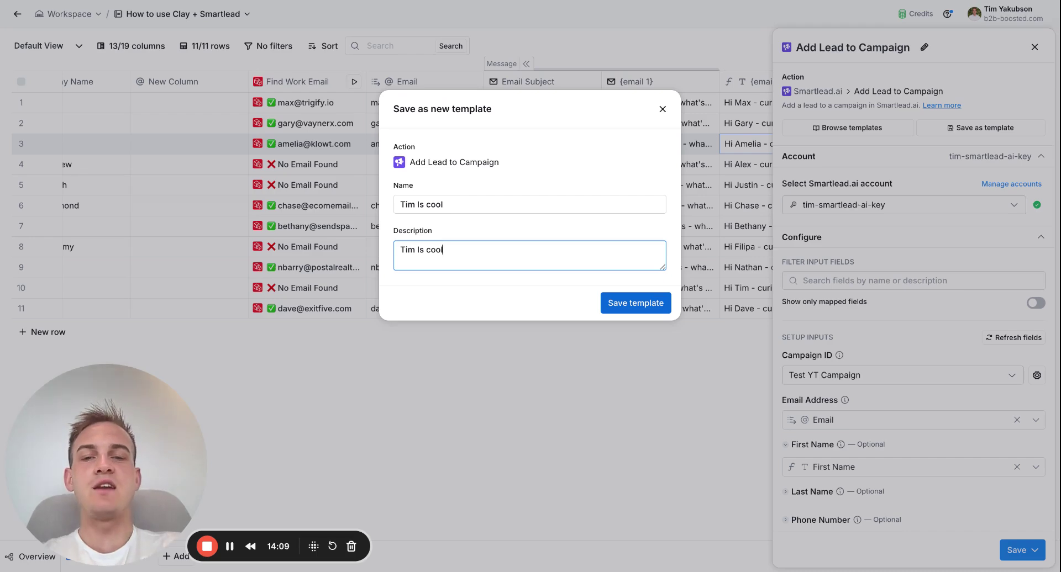
key(Tab)
key(Return)
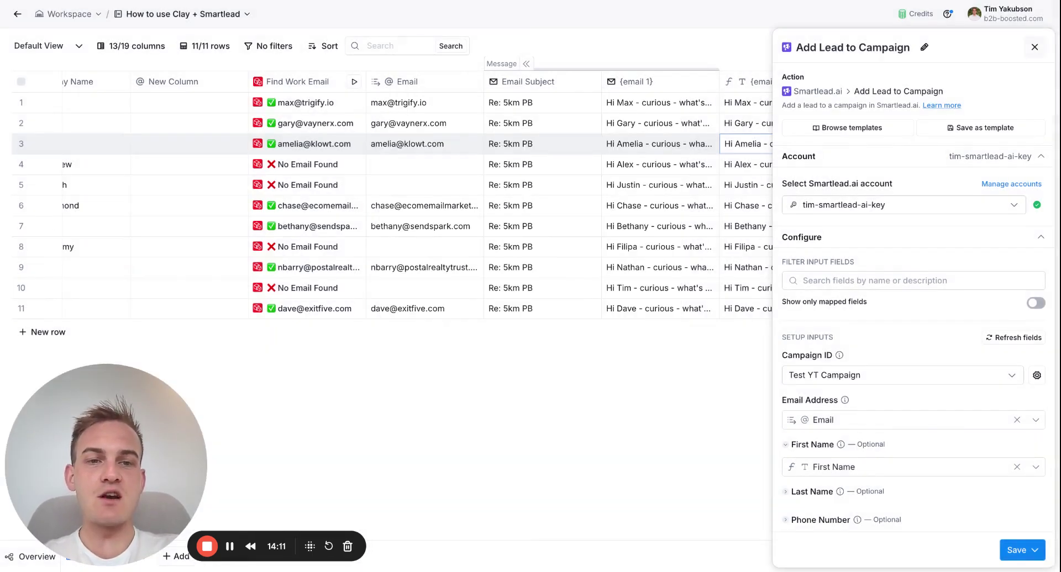
Close the column settings, start a Smartlead.ai Add Lead to Campaign enrichment found by searching "smartlead", and choose the newly saved template
key(Escape)
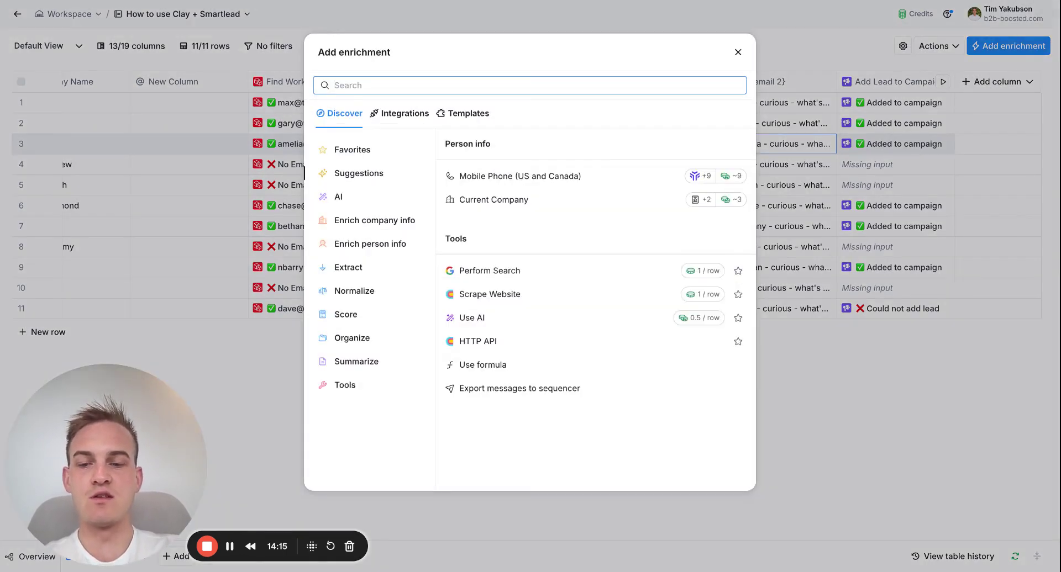
text(smartlead)
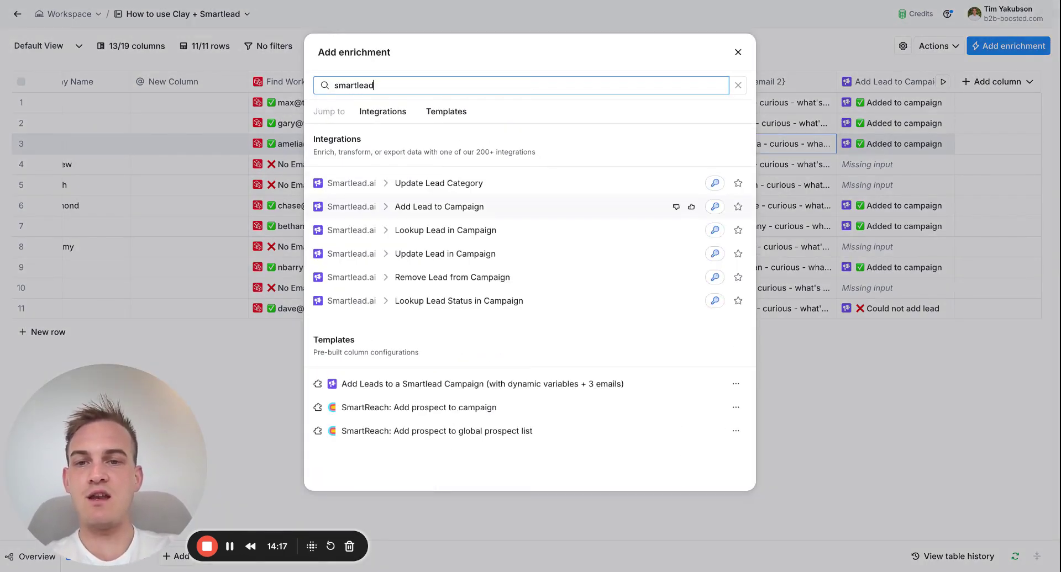
key(Return)
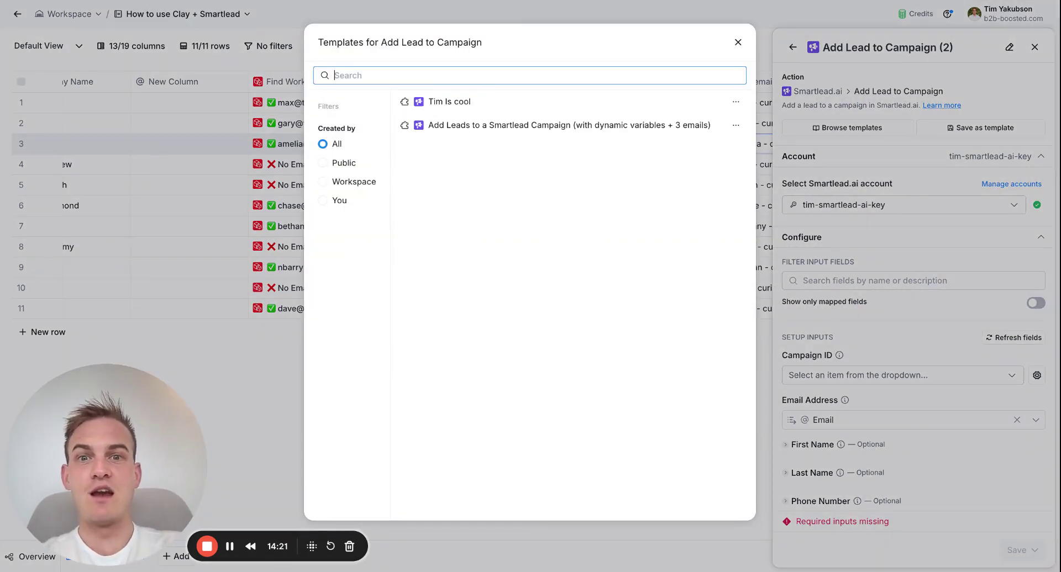
key(Down)
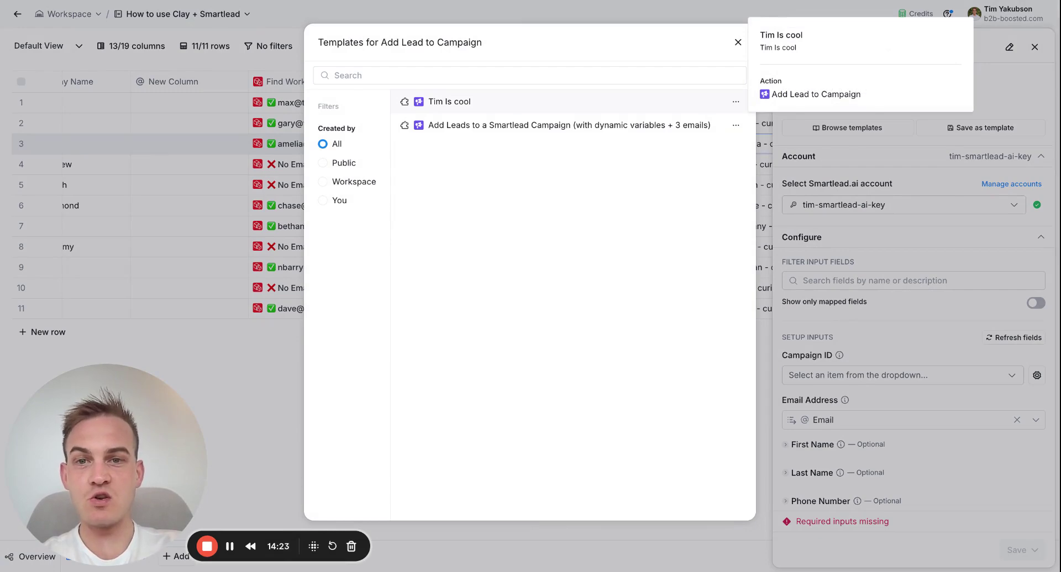
key(Return)
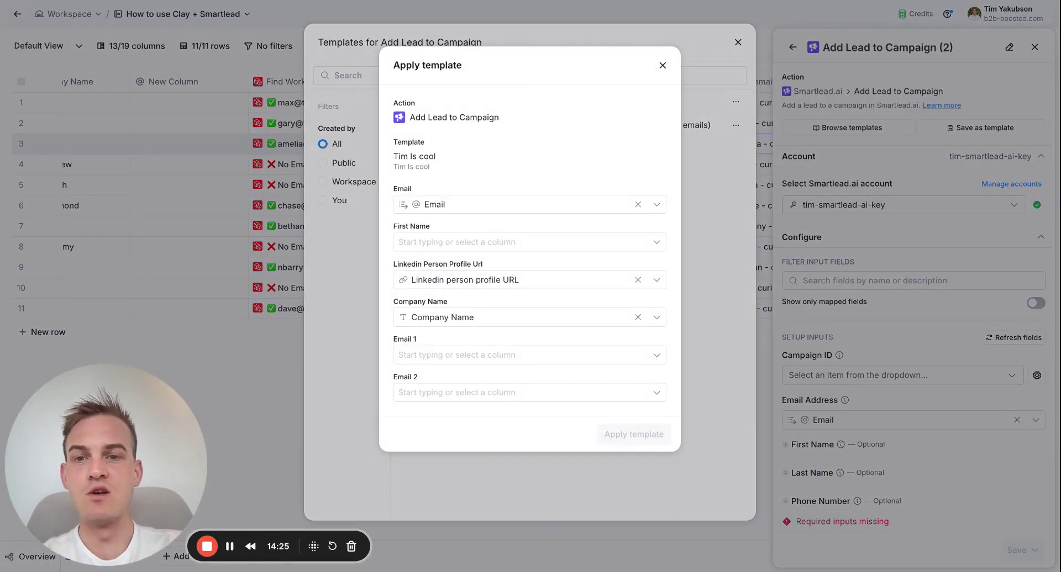
Map the template's Email 1 input to the {email 1} column and Email 2 to the {email 2} column
click(529, 354)
text(1)
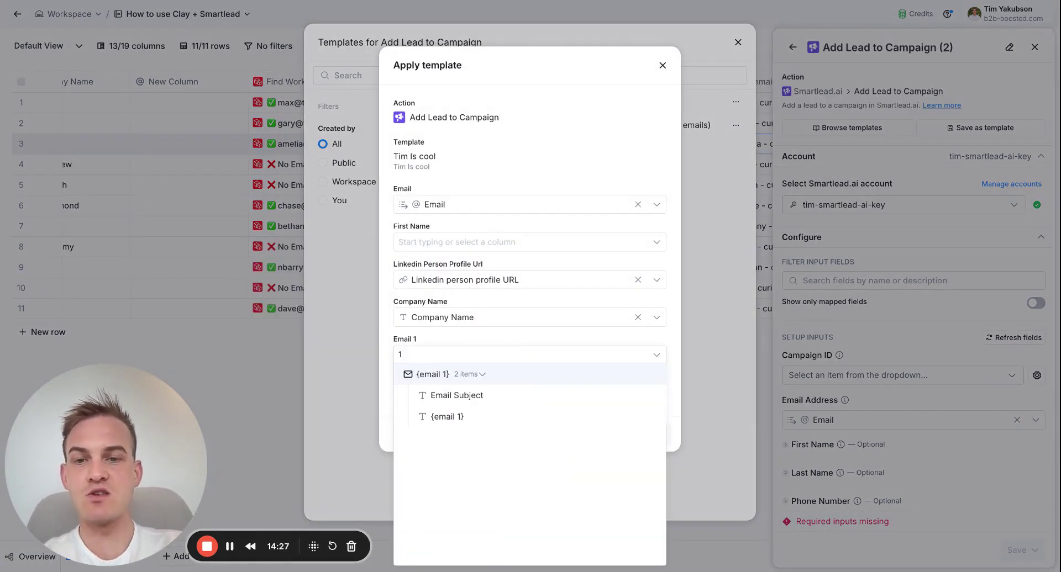
key(Down)
key(Down)
key(Return)
key(Tab)
text(2)
key(Down)
key(Down)
key(Return)
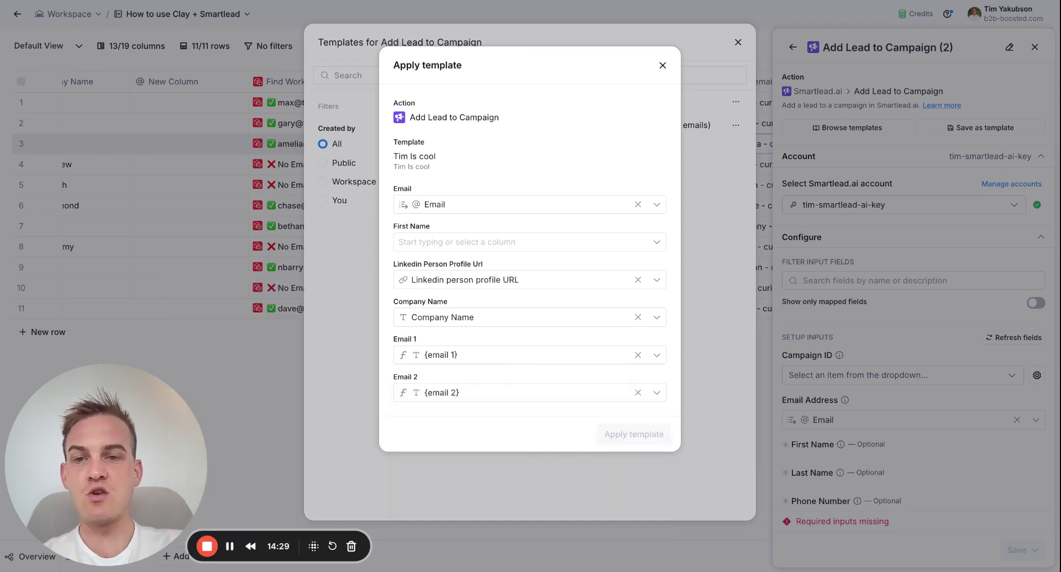
Map the First Name input to the First Name column, apply the template, and try to save and run 11 rows in this view
click(529, 242)
text(fir)
key(Return)
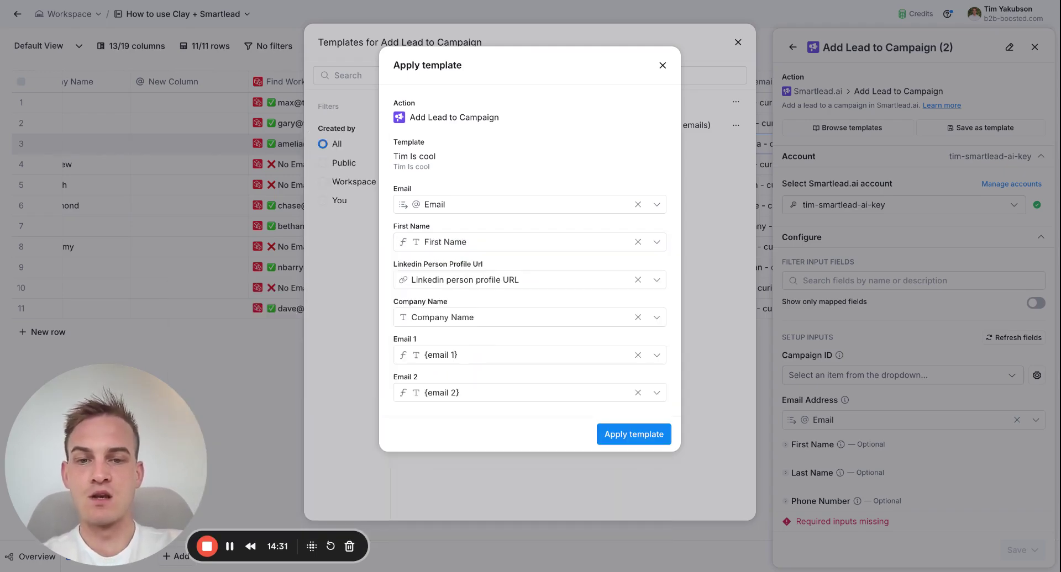
click(634, 434)
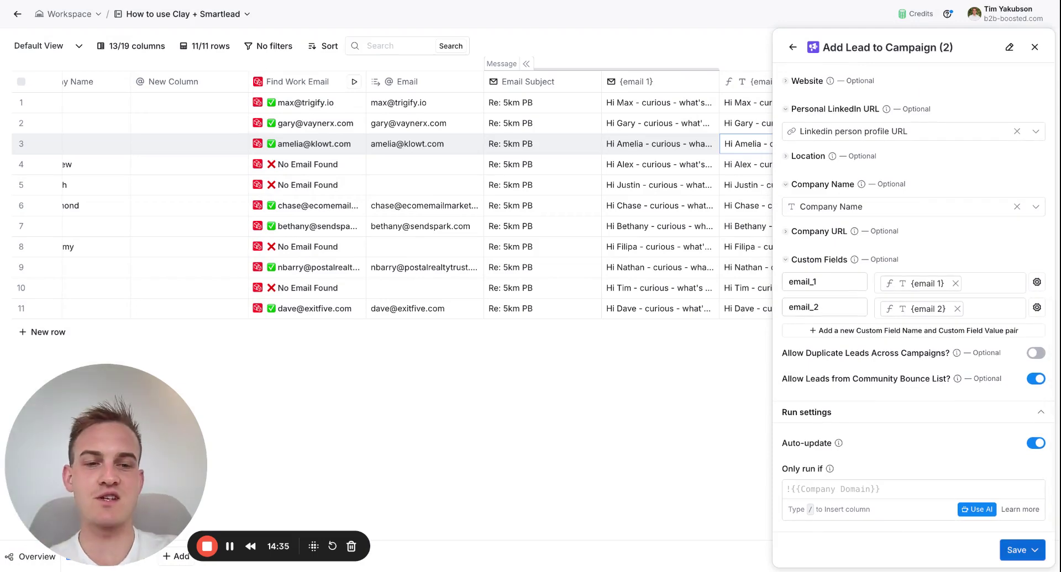
click(1021, 551)
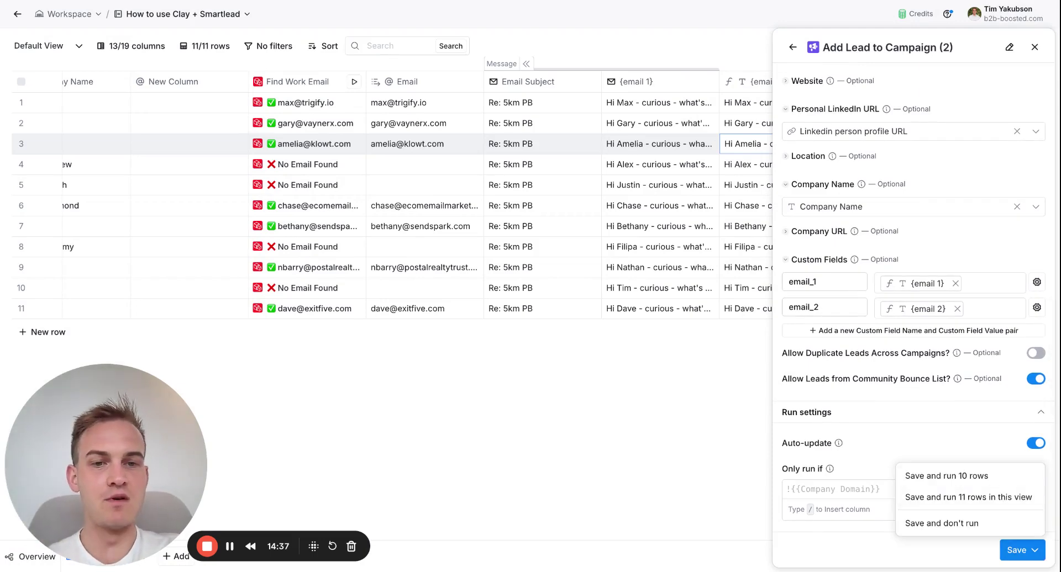
click(968, 497)
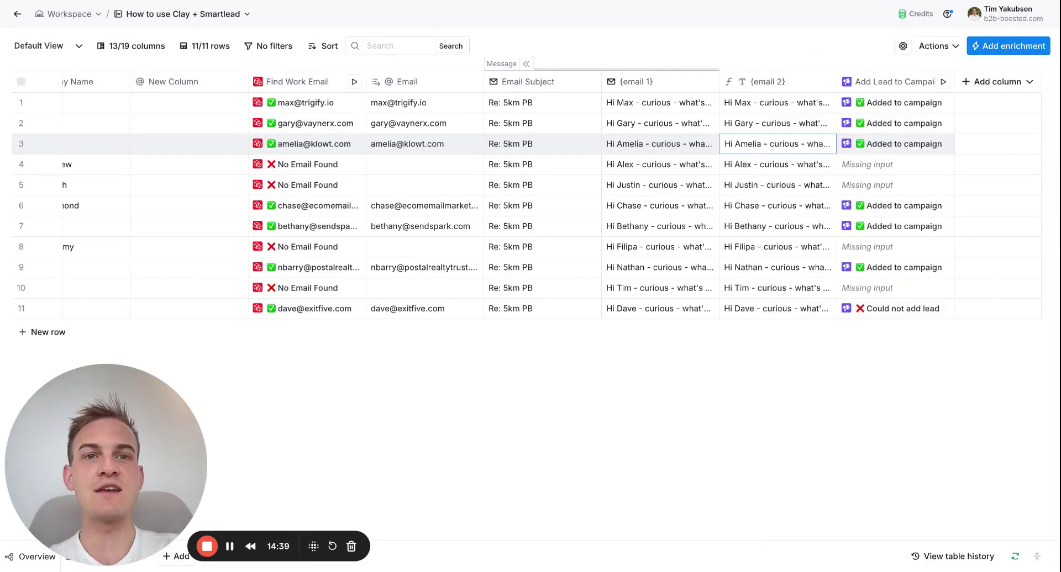
Switch to Smartlead, rename Test YT Campaign as "2 Email Template", and return to its lead list
key(ctrl+Tab)
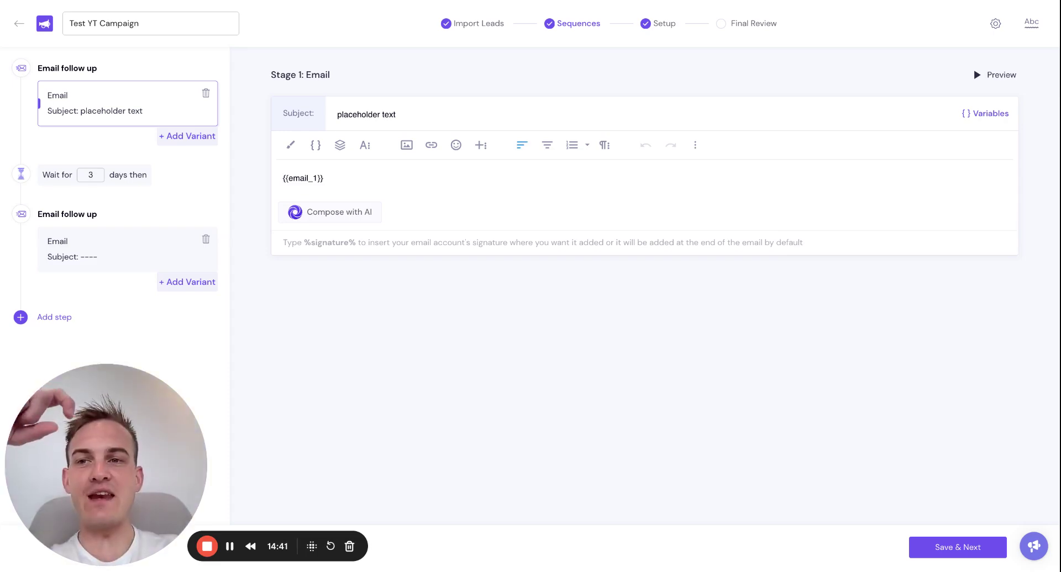
click(18, 24)
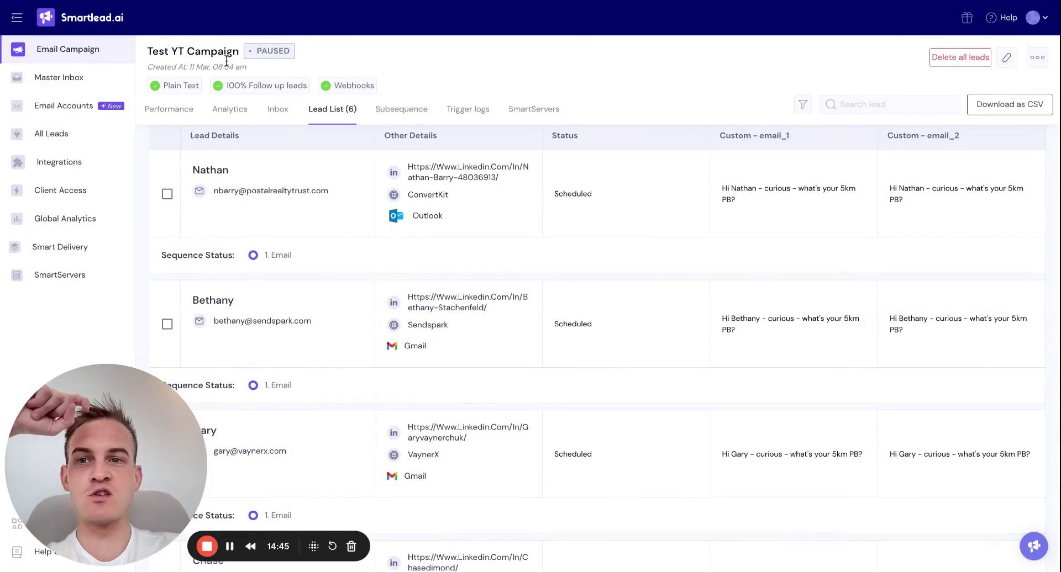
drag(146, 51, 797, 41)
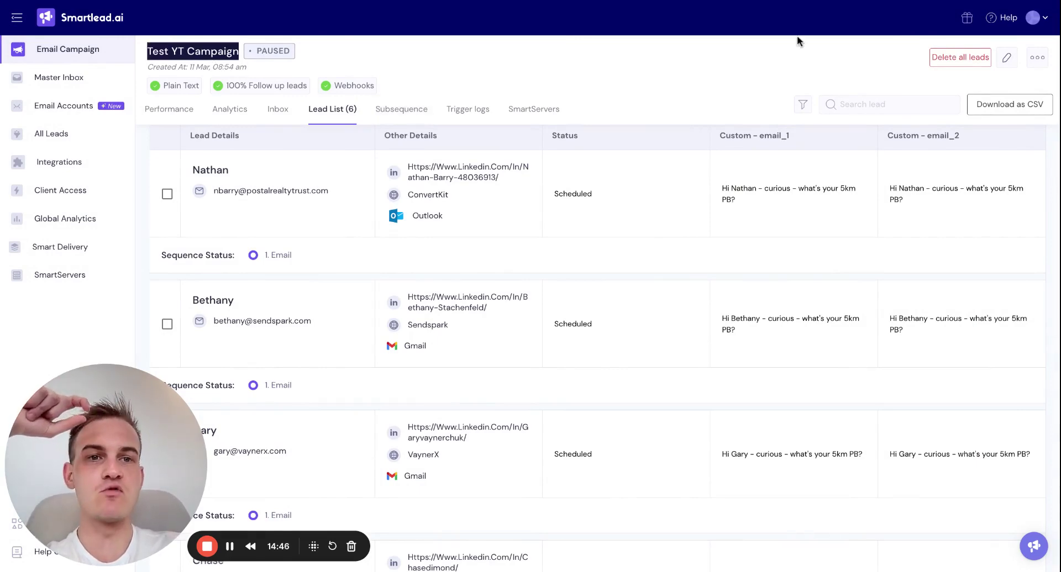
click(1006, 58)
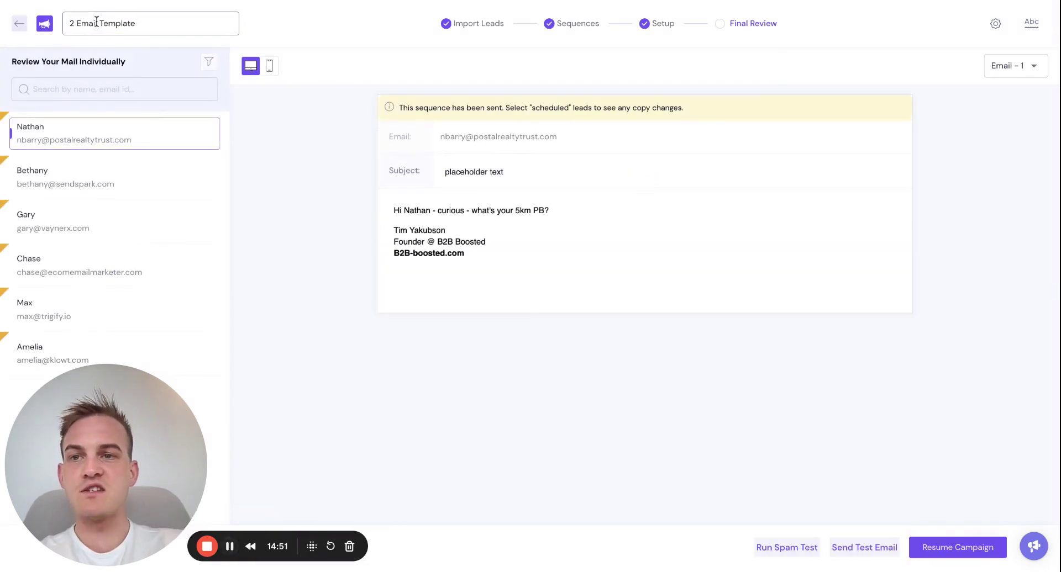
click(19, 23)
Duplicate the 2 Email Template campaign and confirm the duplication
click(1037, 60)
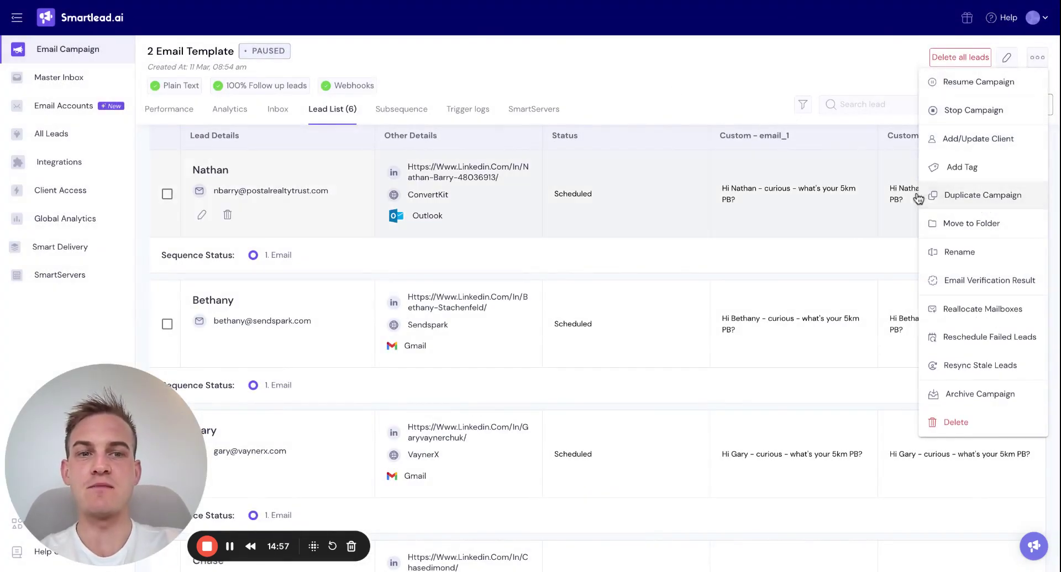
click(966, 198)
click(626, 338)
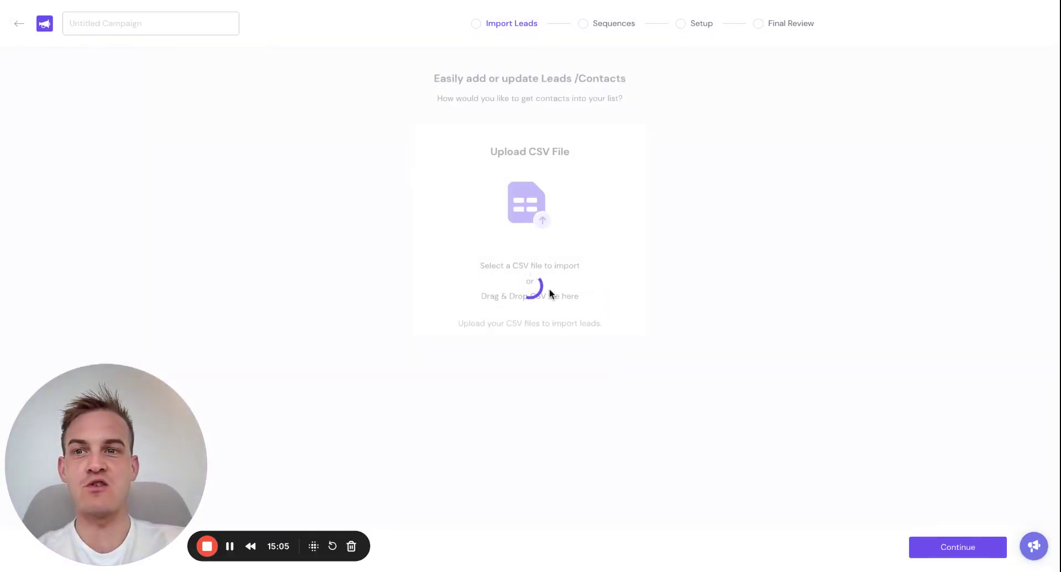
Rename the duplicated campaign as "Campaign 2 YT" and open its Setup stage
drag(108, 23, 174, 27)
key(ctrl+a)
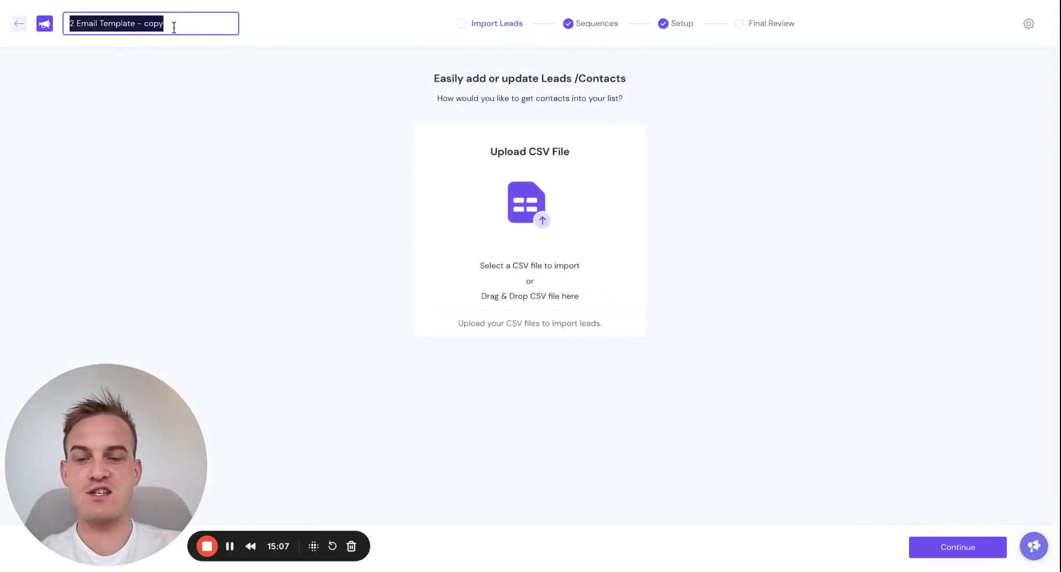
text(Campaig)
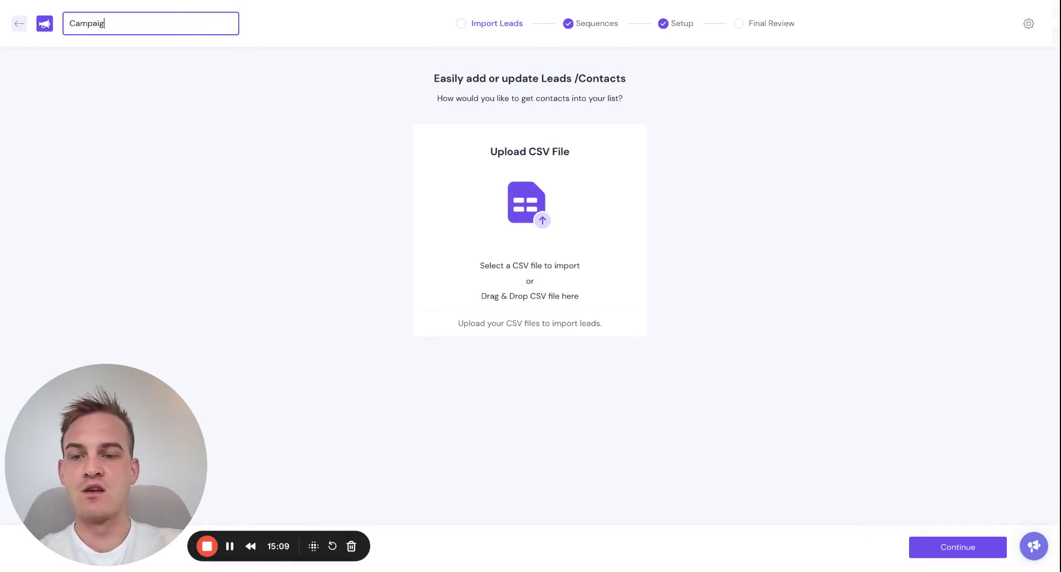
text(n 2 YT)
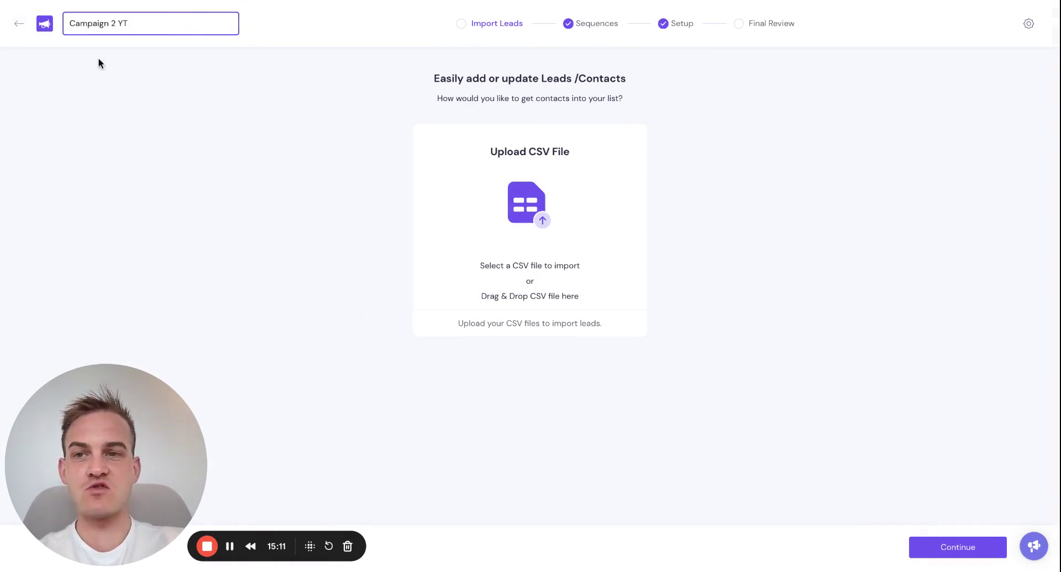
click(681, 22)
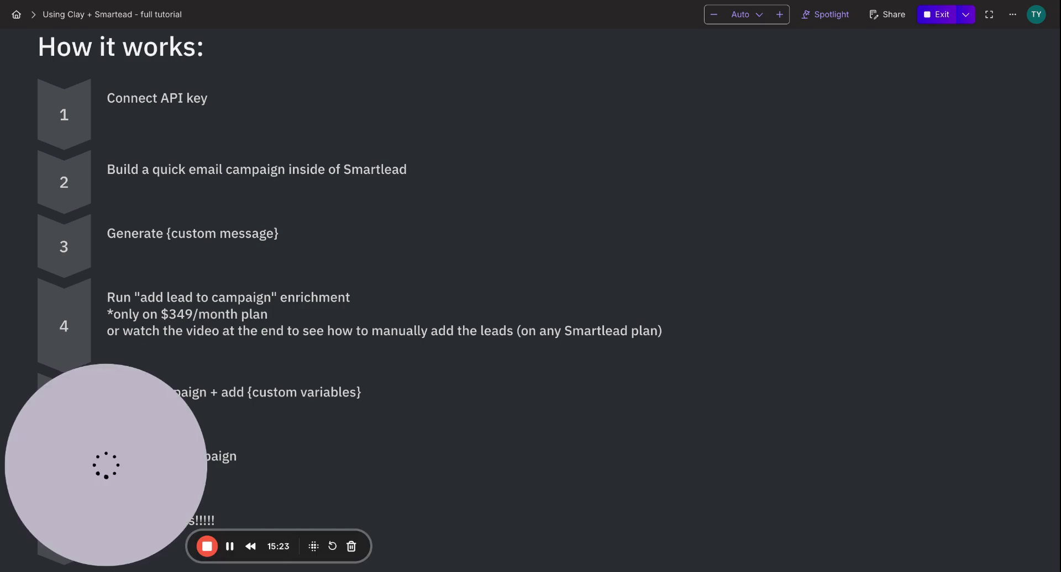
Go over the presentation's title slide and its "How it works" overview of the seven stages
key(Left)
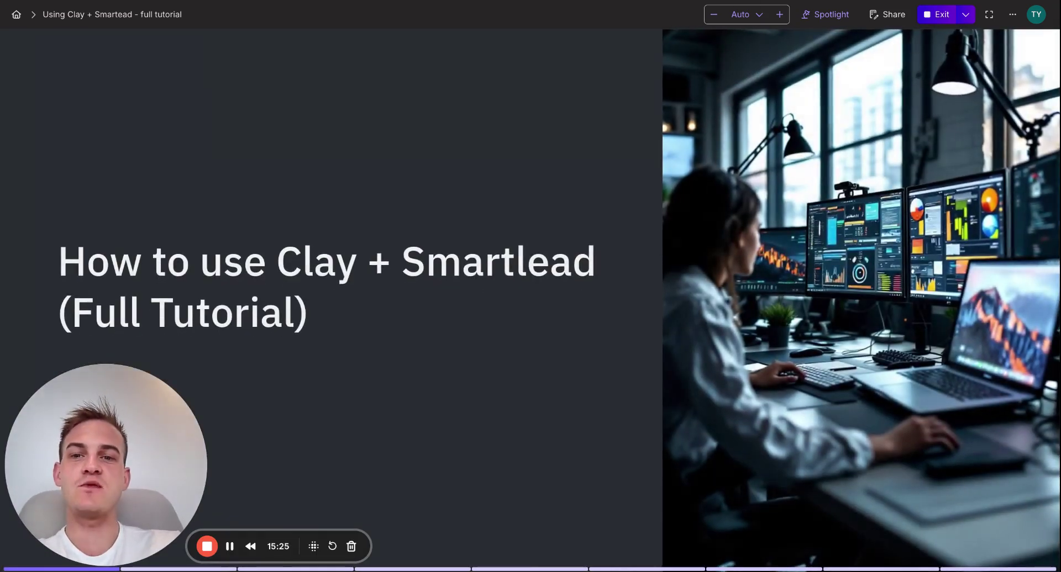
key(Right)
drag(112, 417, 669, 180)
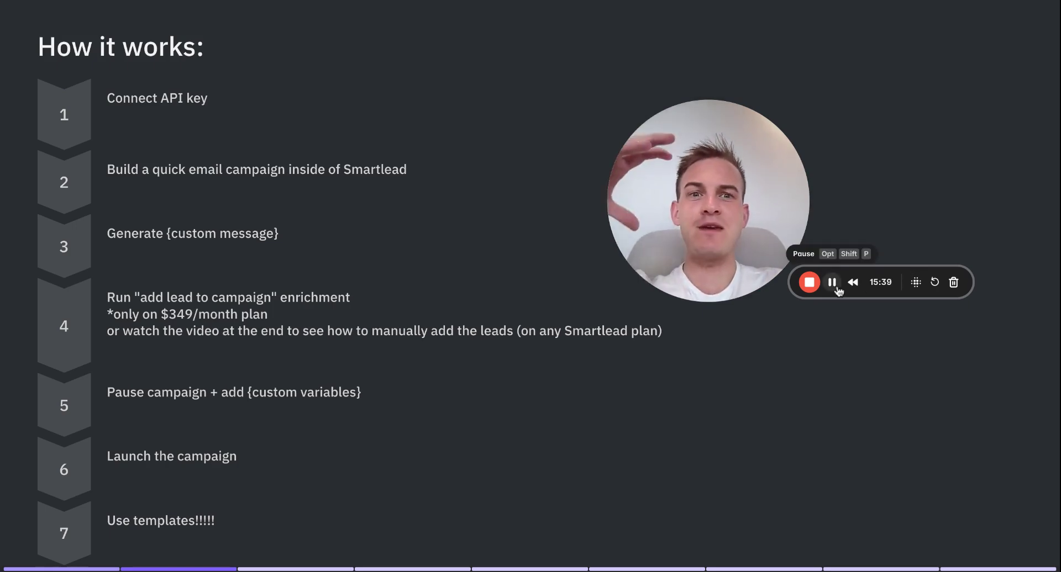
Switch to YouTube to view the "How to use Clay + HeyReach" video's description, and return to the presentation's title slide
key(super+Tab)
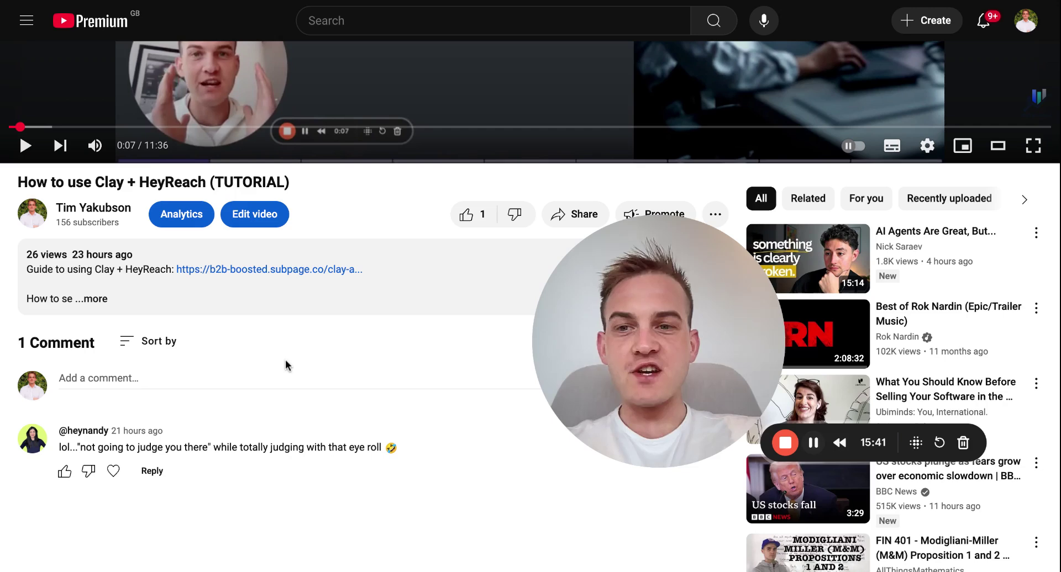
scroll(160, 259, up, 3)
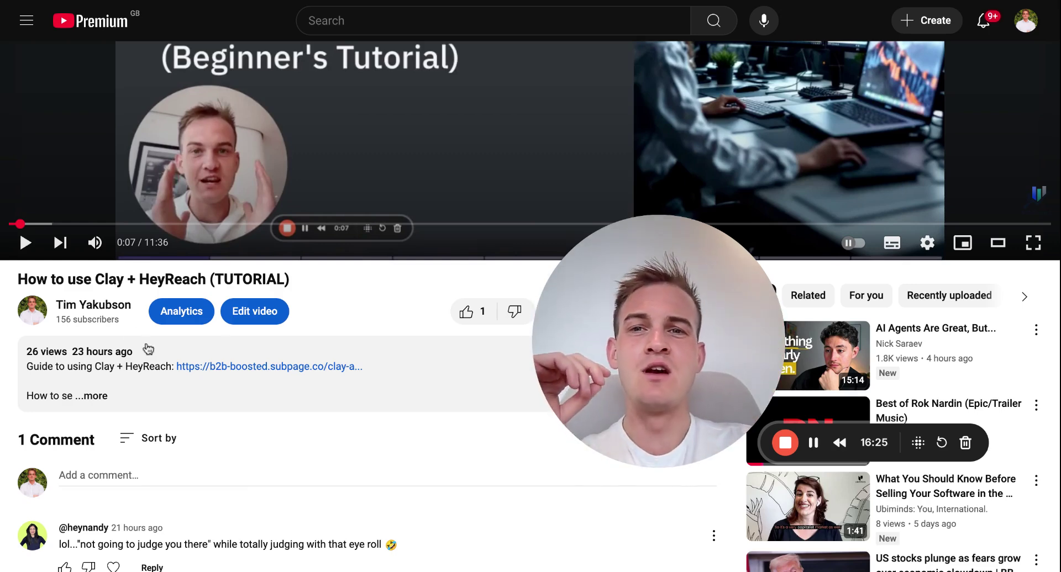
key(alt+Tab)
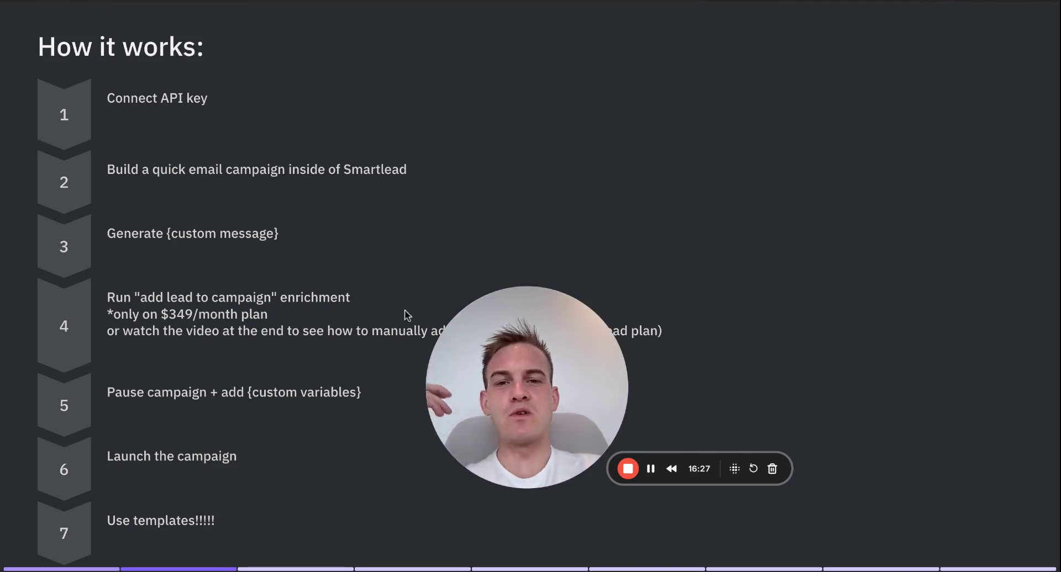
key(Left)
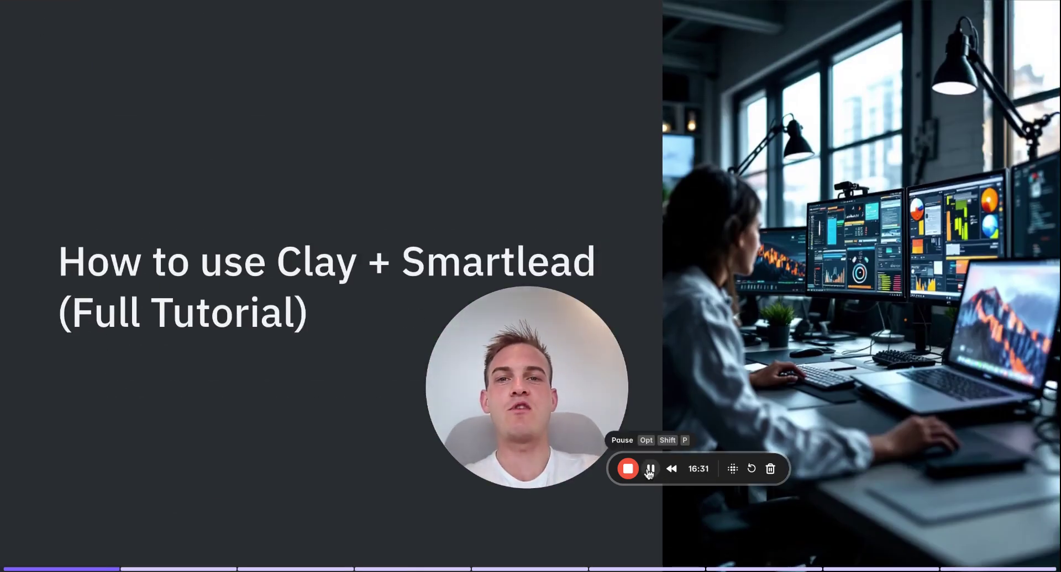
Switch to the UnlockClay course page and look through its sections
key(alt+Tab)
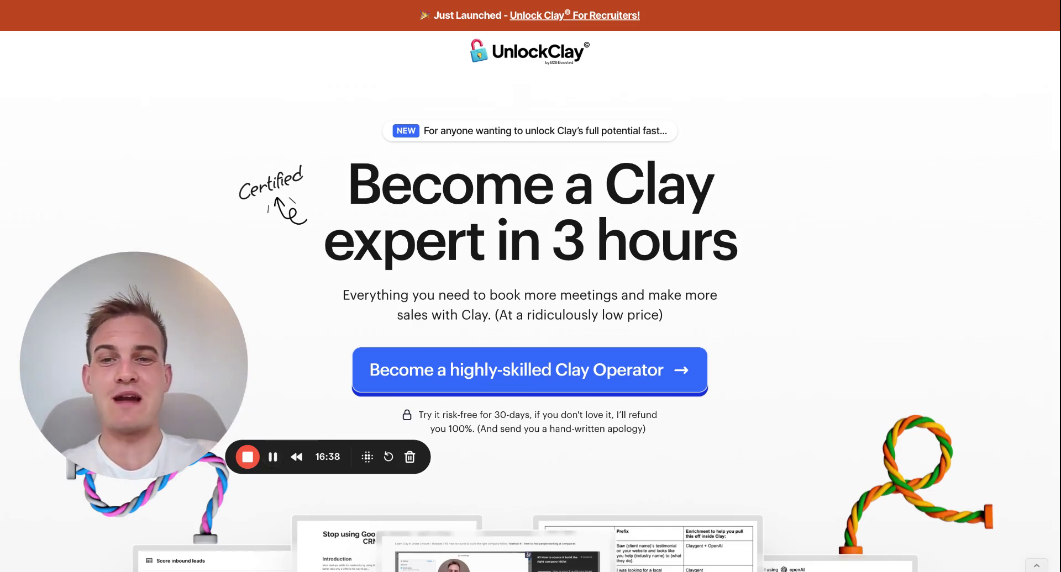
scroll(401, 283, down, 15)
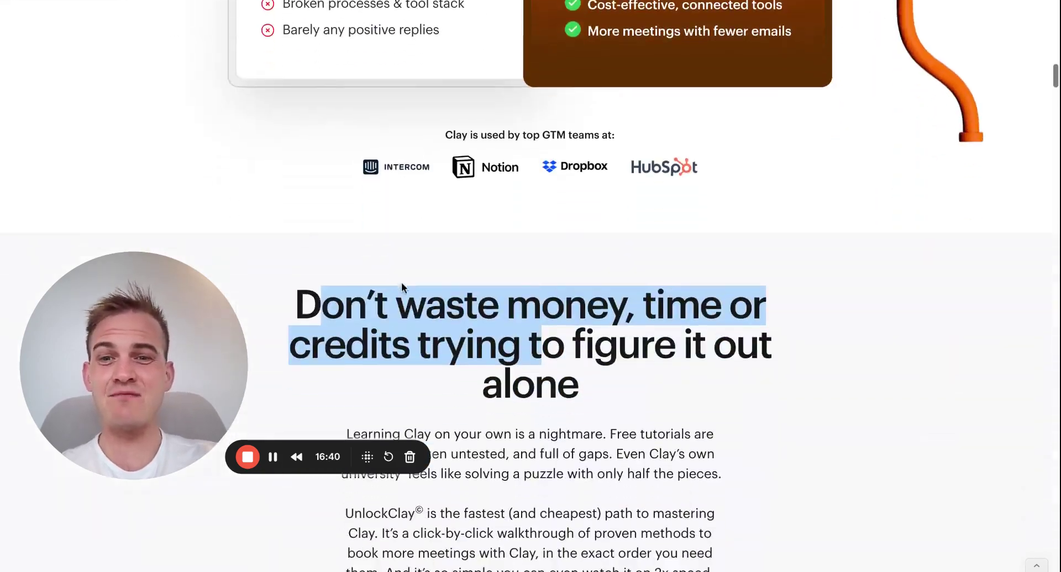